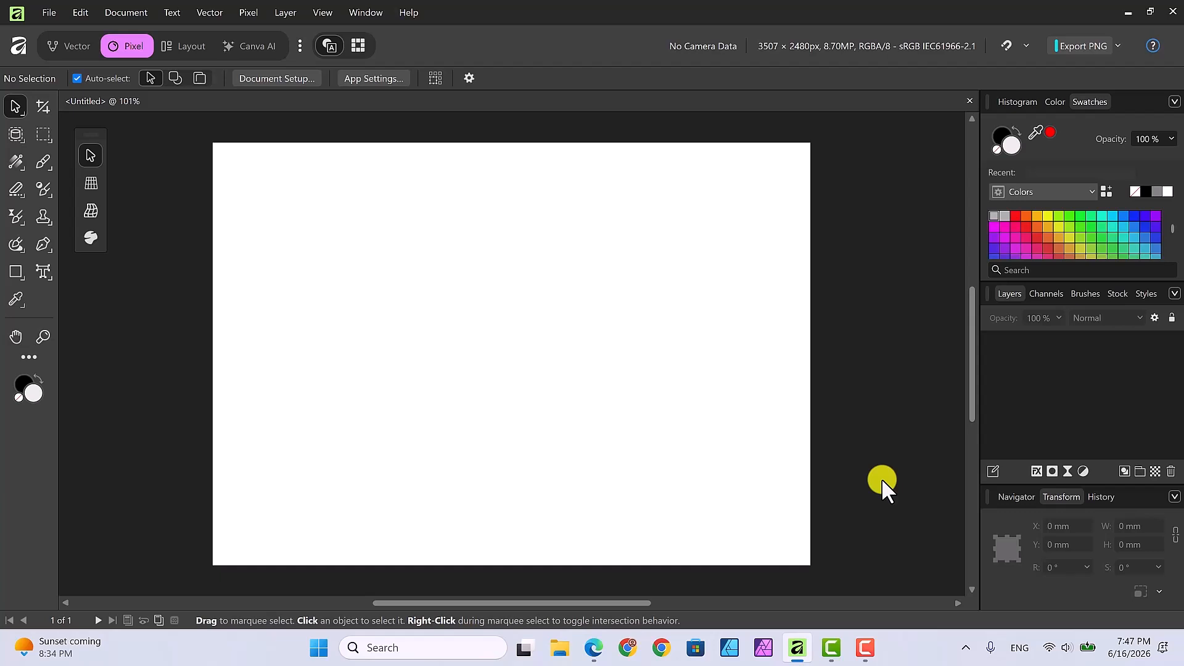
# Step: Place the witch image on the page at about 142 mm square
pyautogui.click(46, 12)
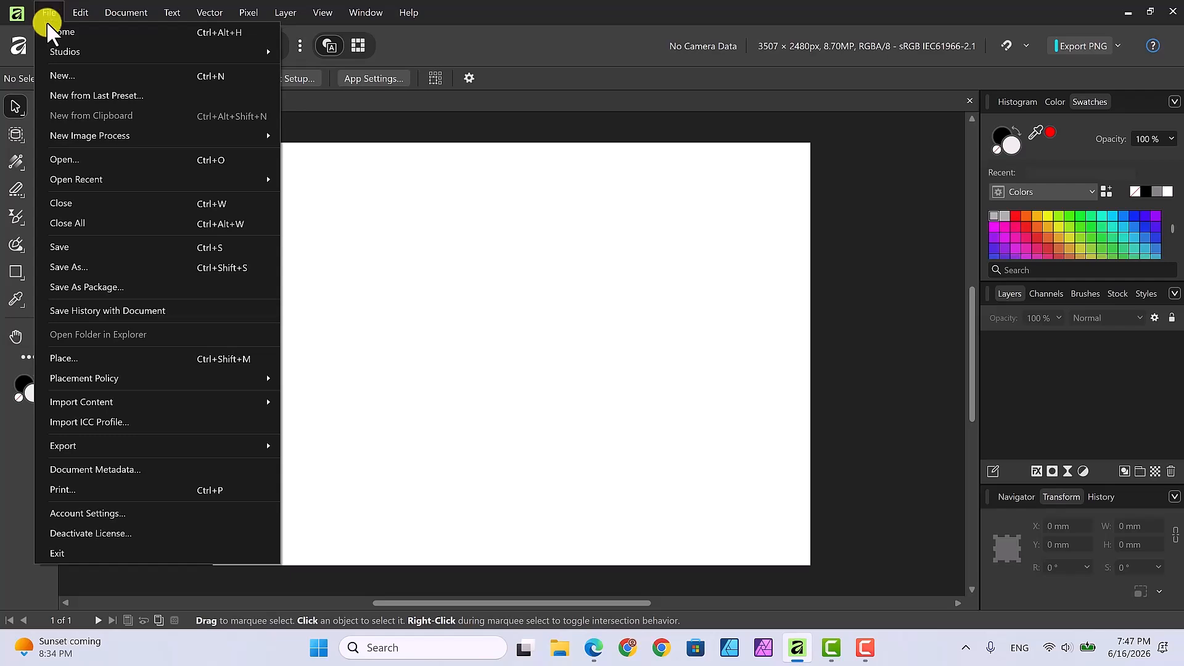
pyautogui.click(69, 359)
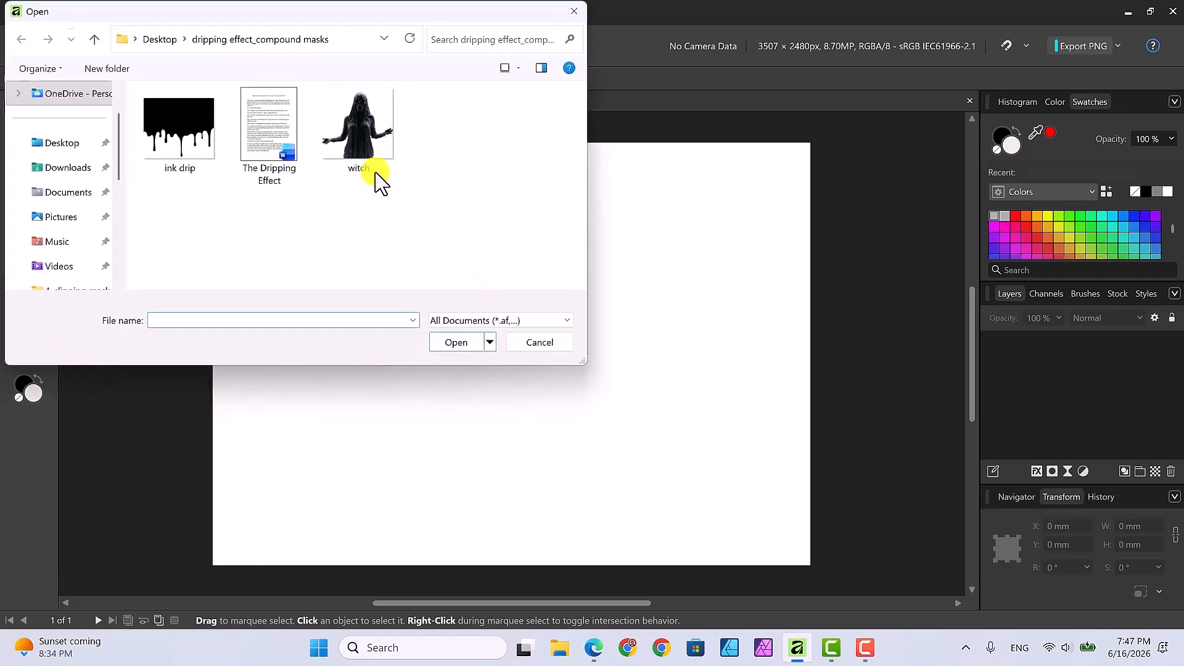
pyautogui.click(370, 137)
pyautogui.click(451, 345)
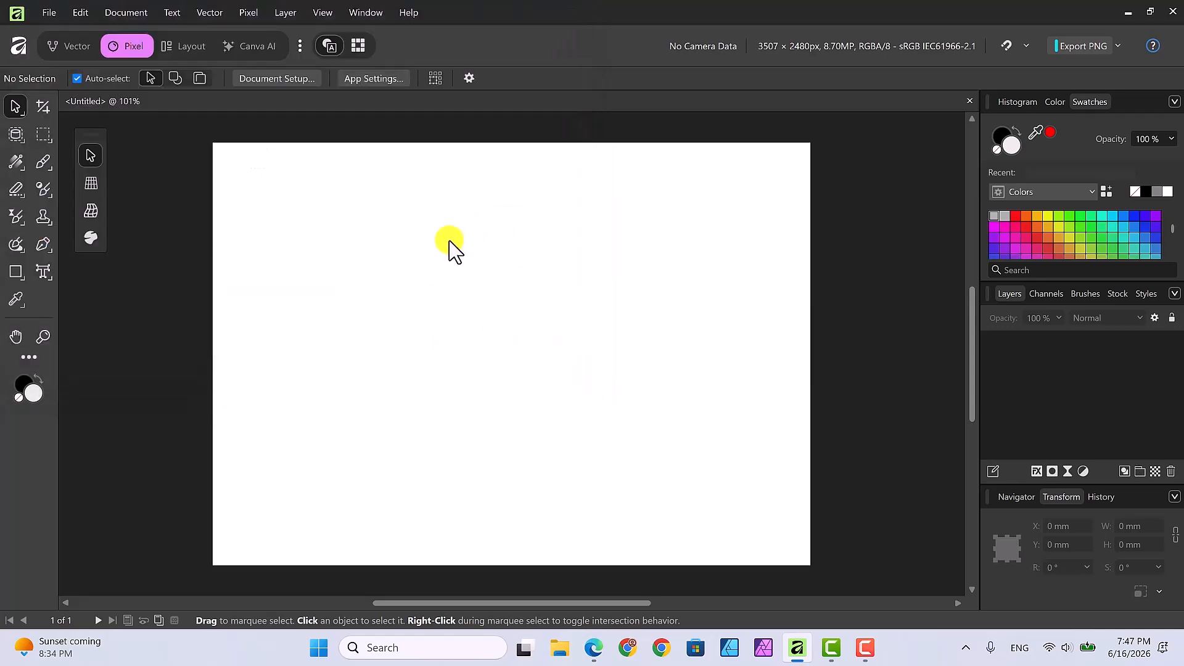
pyautogui.moveTo(439, 233); pyautogui.dragTo(725, 521)
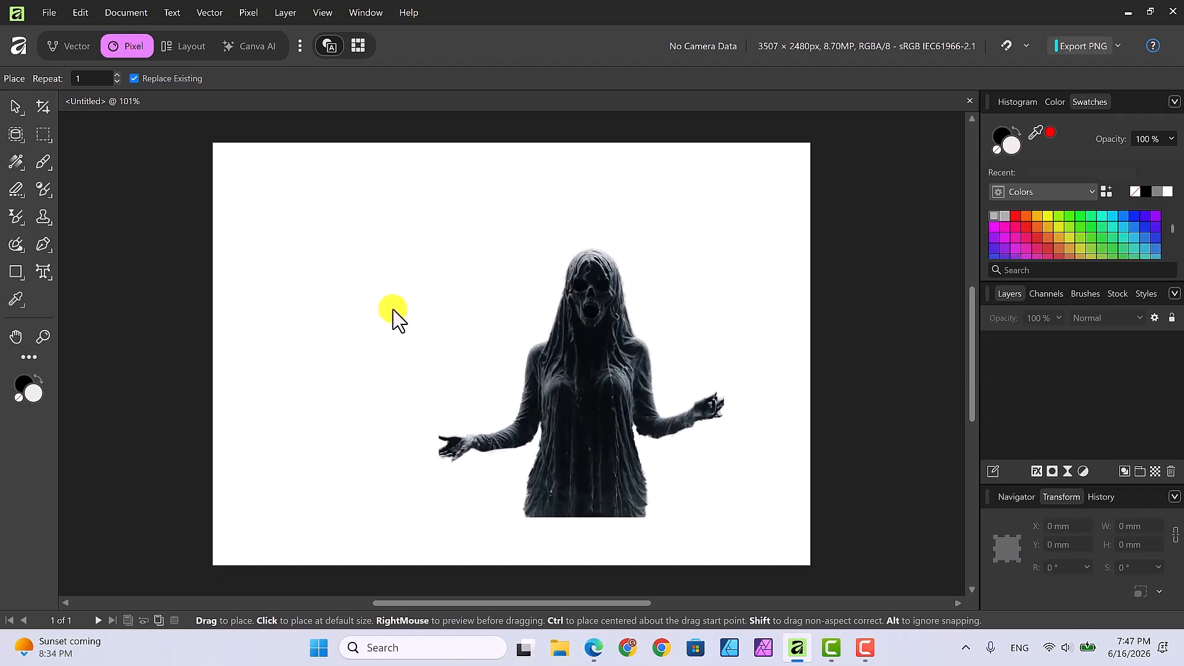
# Step: Place the ink drip image over the upper-left part of the page at about 105 × 90 mm
pyautogui.click(48, 12)
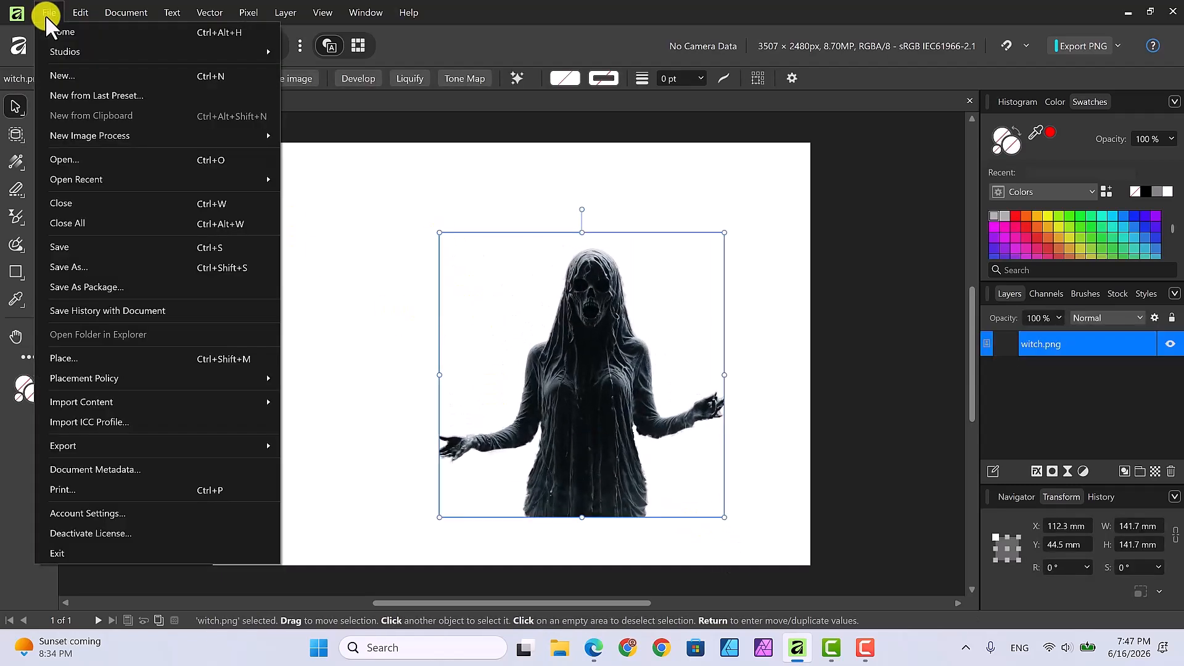
pyautogui.click(82, 356)
pyautogui.click(192, 127)
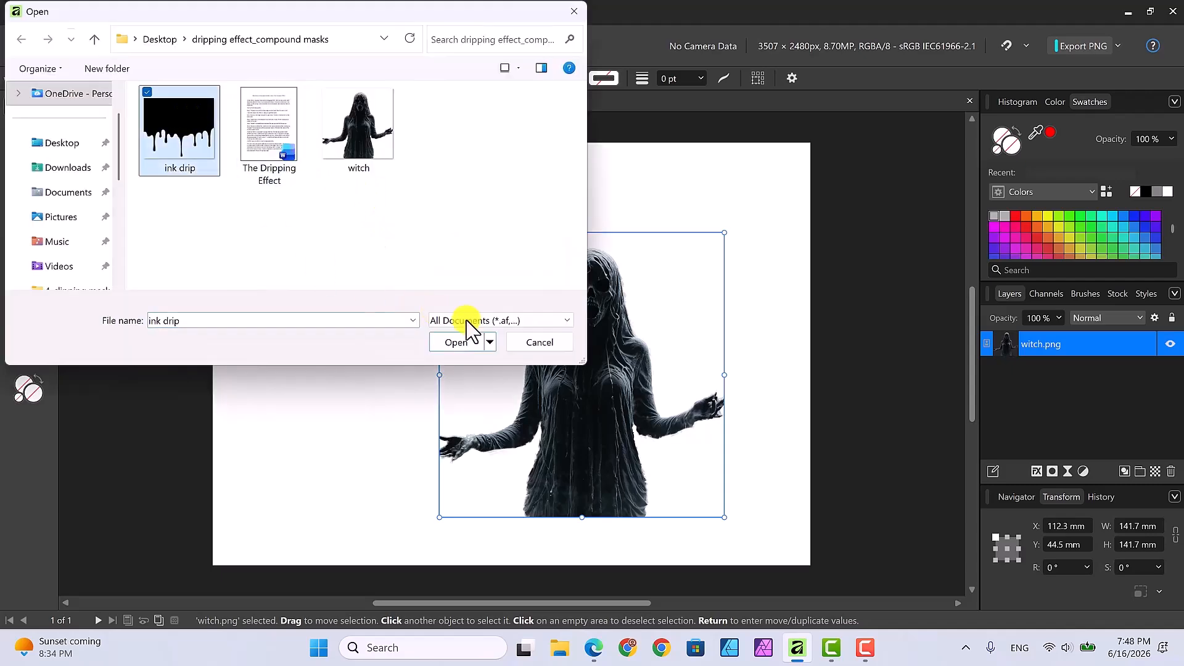
pyautogui.click(454, 343)
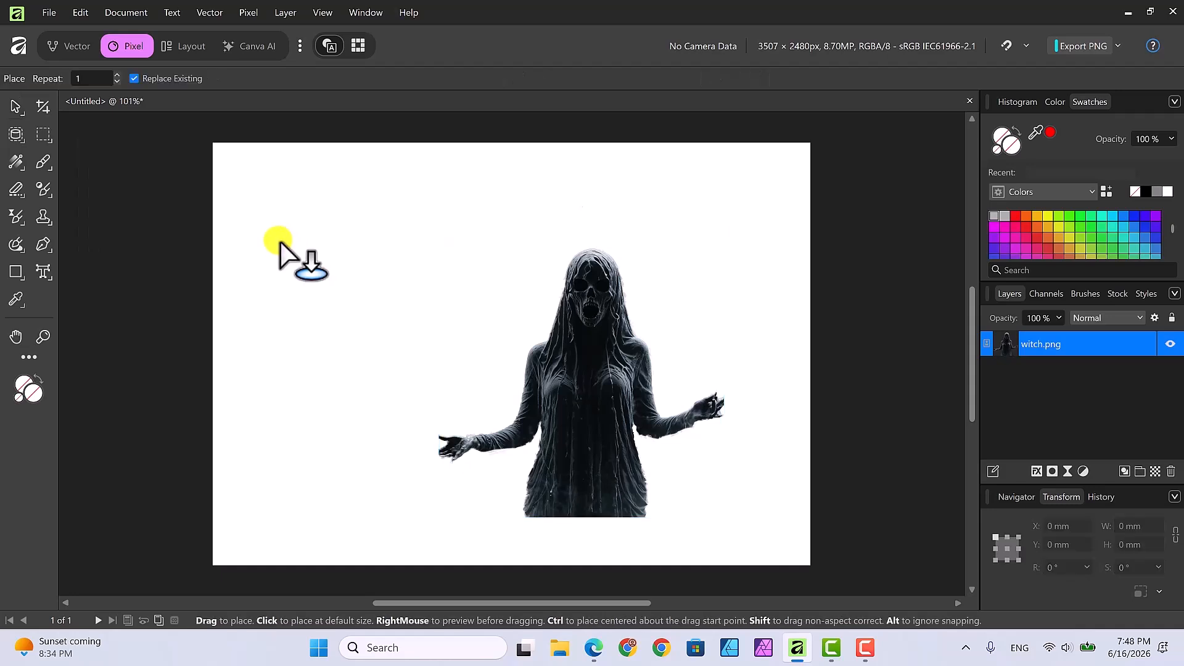
pyautogui.moveTo(264, 228)
pyautogui.mouseDown()
pyautogui.moveTo(495, 492)
pyautogui.moveTo(450, 449)
pyautogui.mouseUp()
# Step: Enlarge the witch image to about 179 mm square and position it near the middle of the page
pyautogui.moveTo(589, 407); pyautogui.dragTo(503, 343)
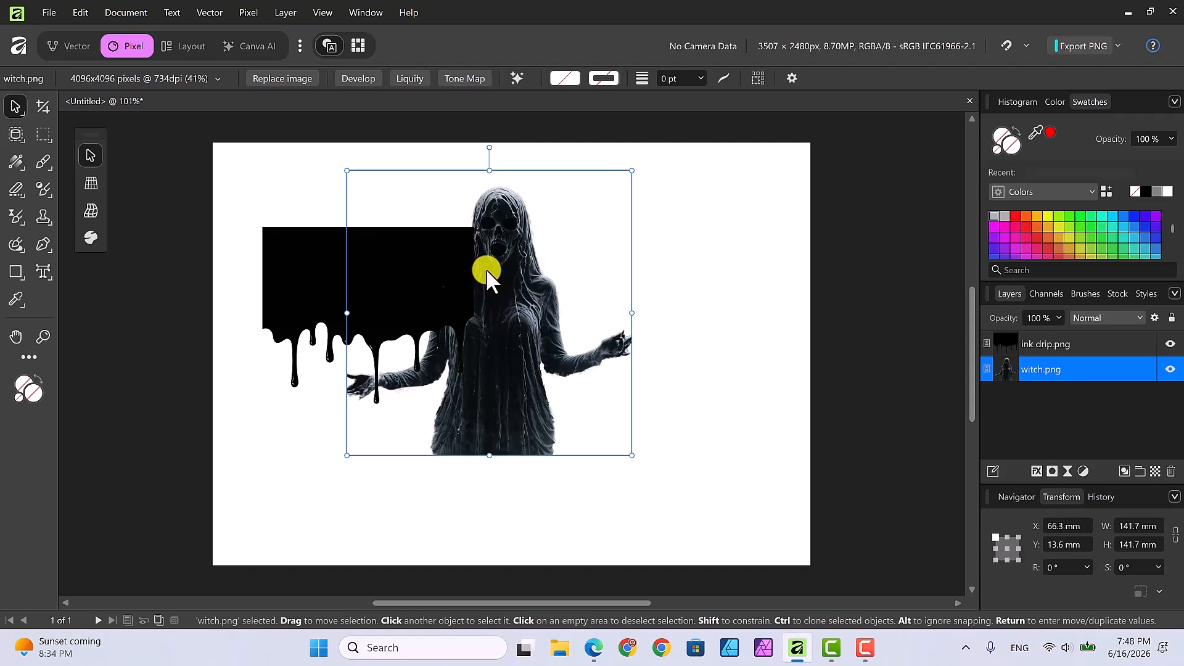
pyautogui.moveTo(635, 169); pyautogui.dragTo(666, 158)
pyautogui.moveTo(512, 297); pyautogui.dragTo(501, 313)
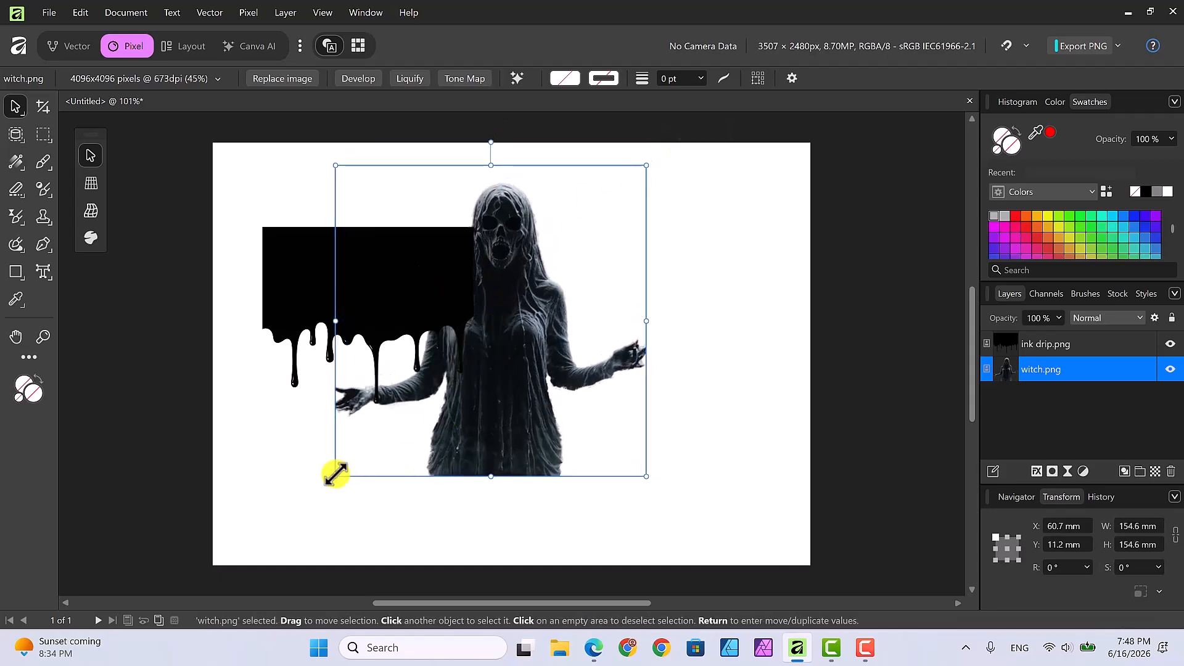
pyautogui.moveTo(336, 473); pyautogui.dragTo(287, 523)
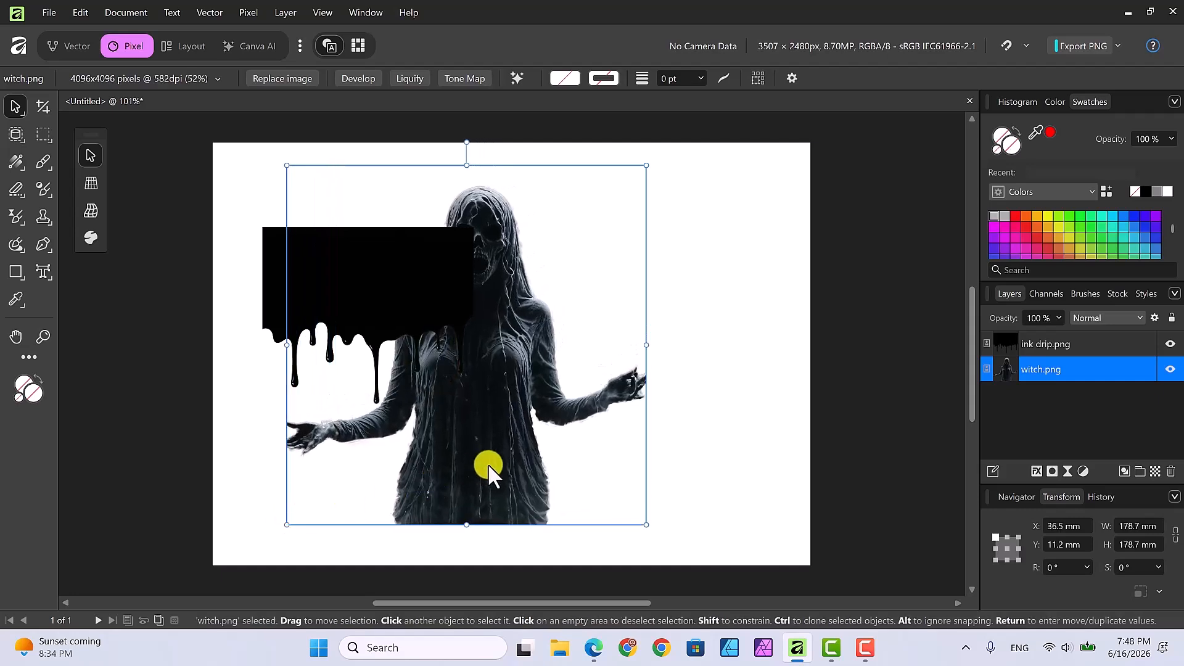
pyautogui.moveTo(487, 464); pyautogui.dragTo(503, 454)
# Step: Fit the ink drip image over the witch's lower dress at about 77 × 66 mm and invert its colours
pyautogui.click(284, 272)
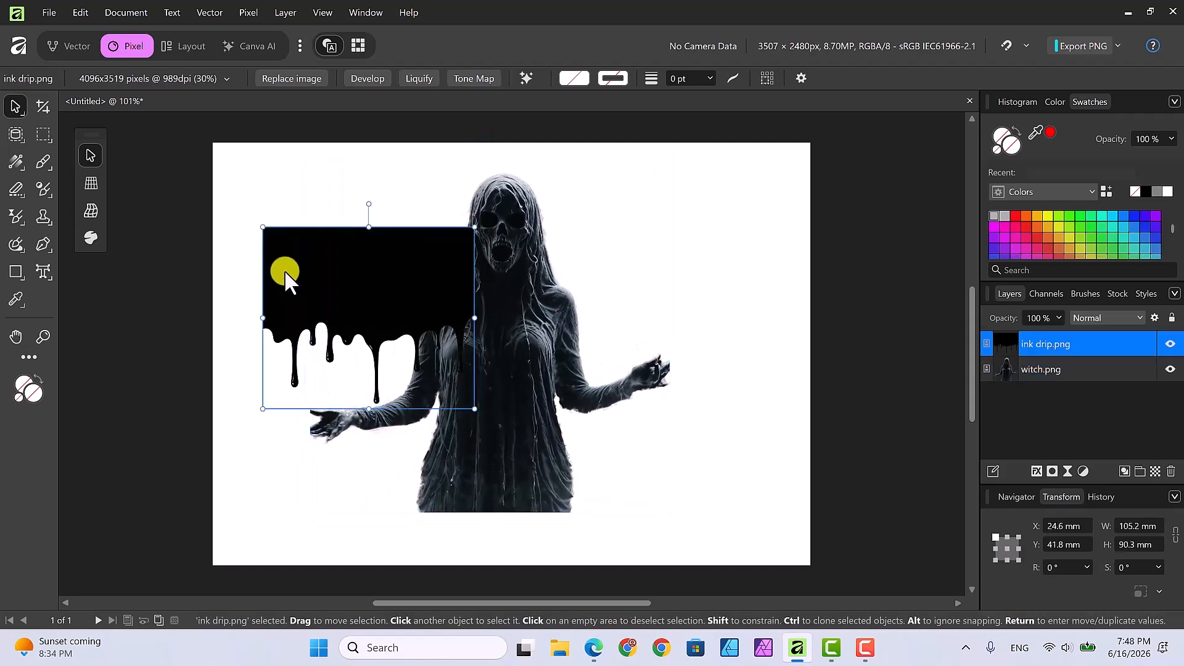
pyautogui.moveTo(283, 269)
pyautogui.mouseDown()
pyautogui.moveTo(304, 269)
pyautogui.moveTo(379, 383)
pyautogui.moveTo(431, 415)
pyautogui.moveTo(437, 445)
pyautogui.moveTo(436, 432)
pyautogui.mouseUp()
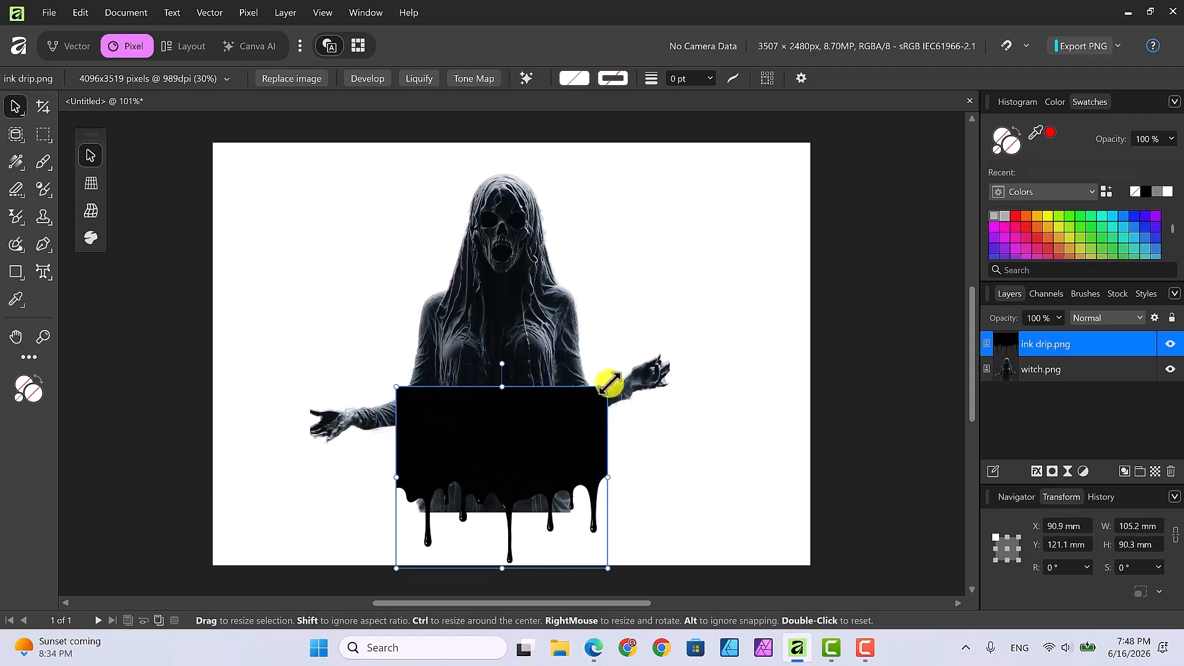
pyautogui.moveTo(608, 383); pyautogui.dragTo(564, 424)
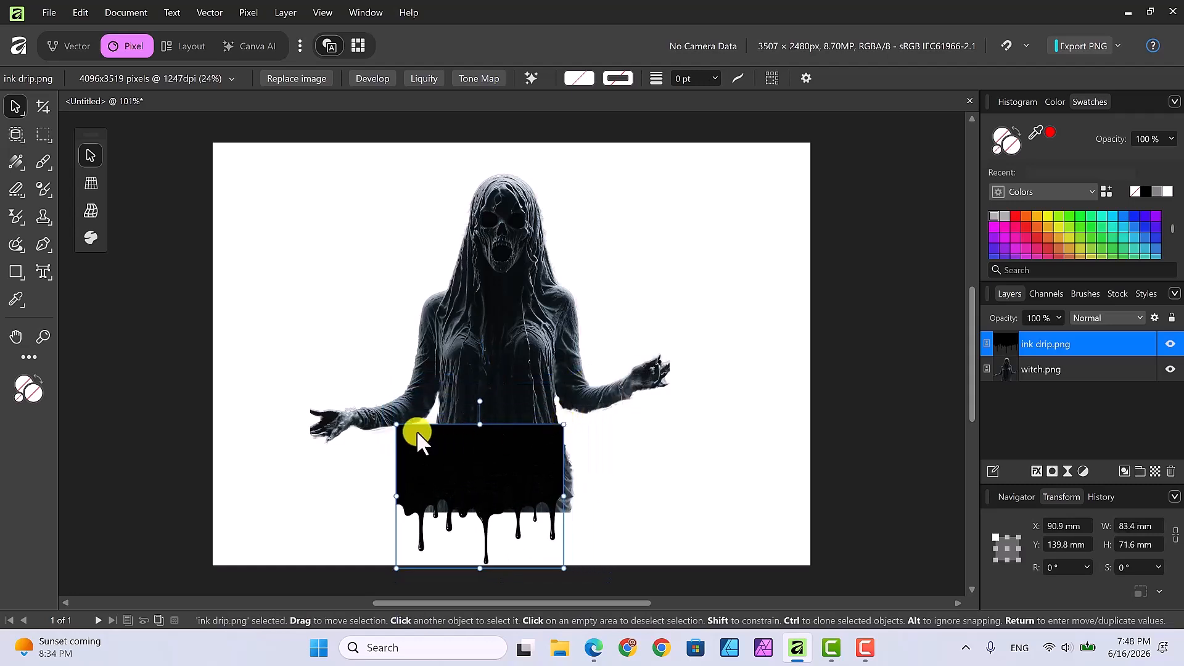
pyautogui.moveTo(396, 425); pyautogui.dragTo(409, 435)
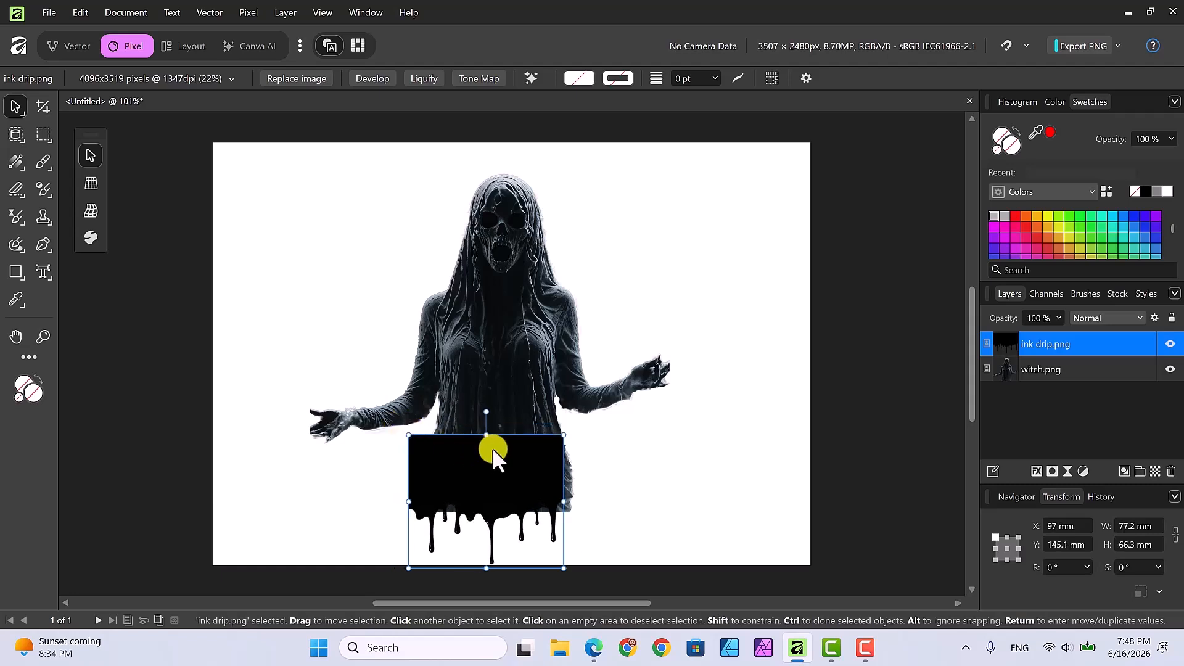
pyautogui.moveTo(494, 449); pyautogui.dragTo(507, 432)
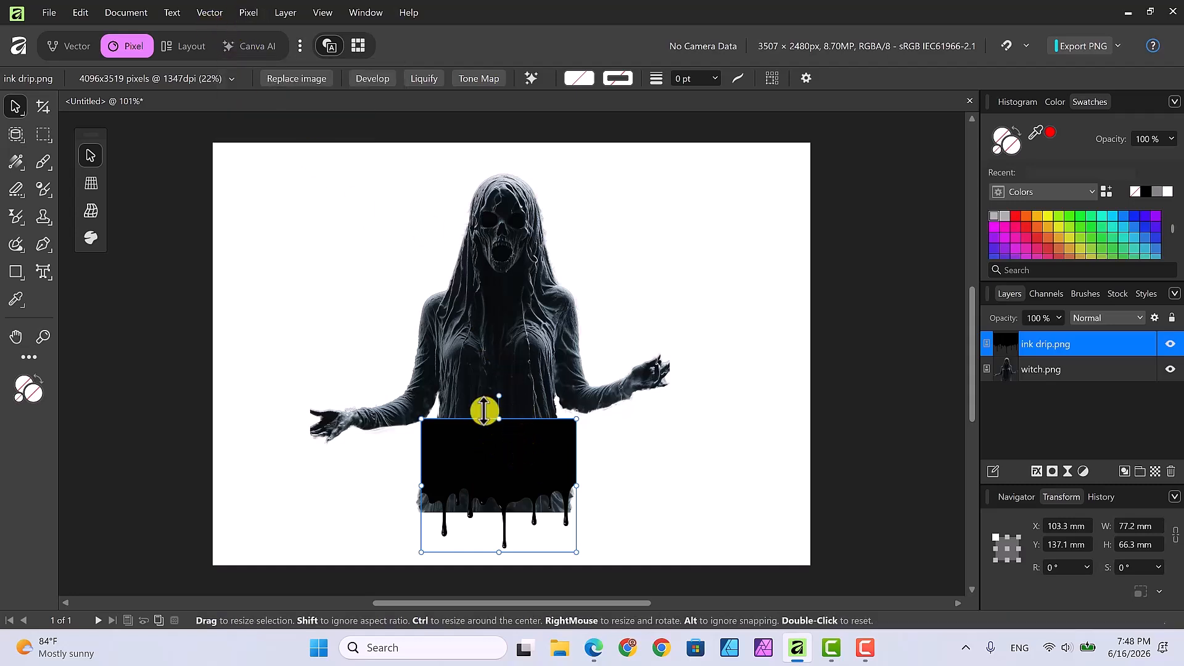
pyautogui.click(247, 13)
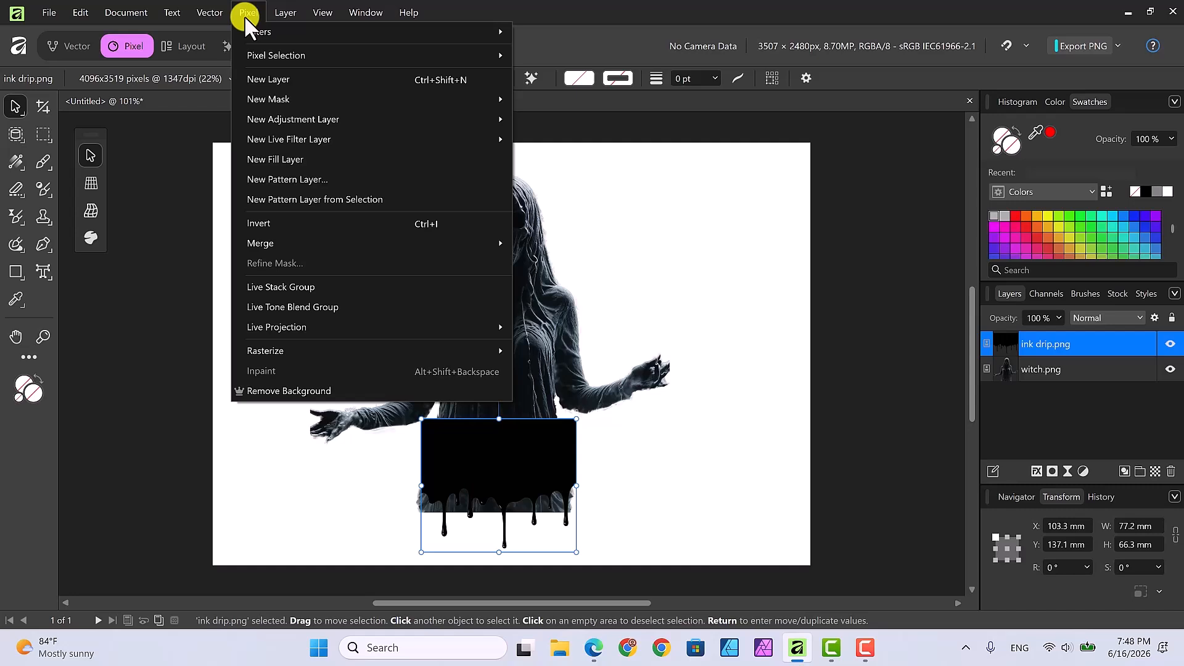
pyautogui.click(279, 222)
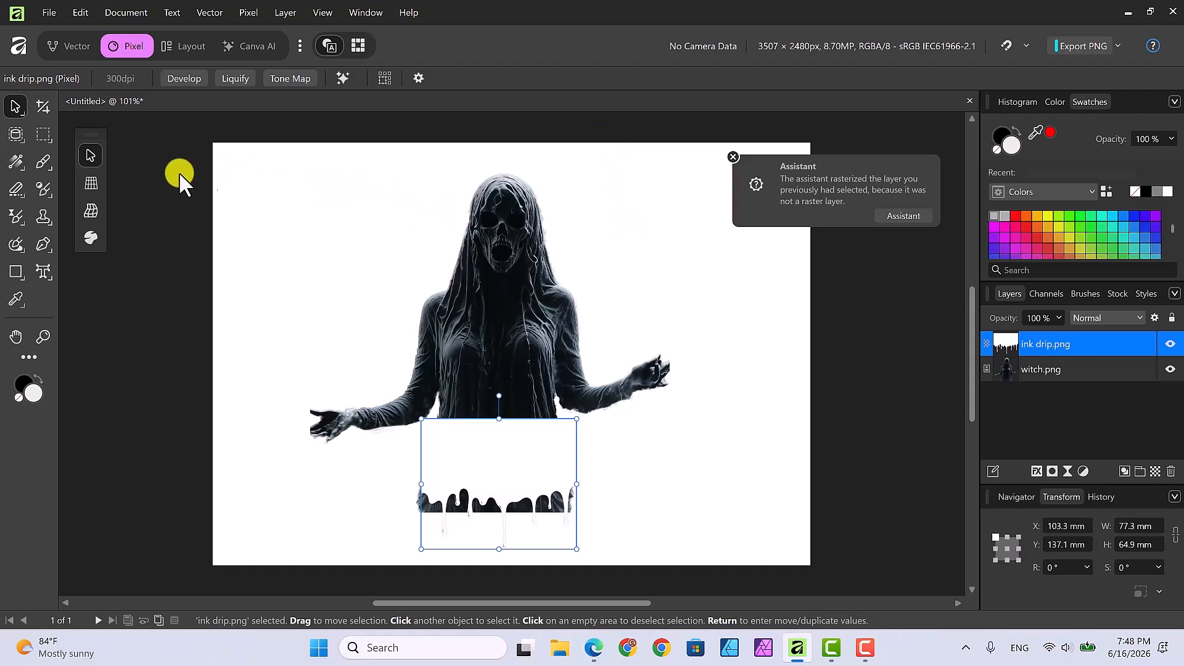
# Step: Draw a grey rectangle about 298 × 216 mm covering the whole page and put it beneath the witch layer
pyautogui.click(14, 270)
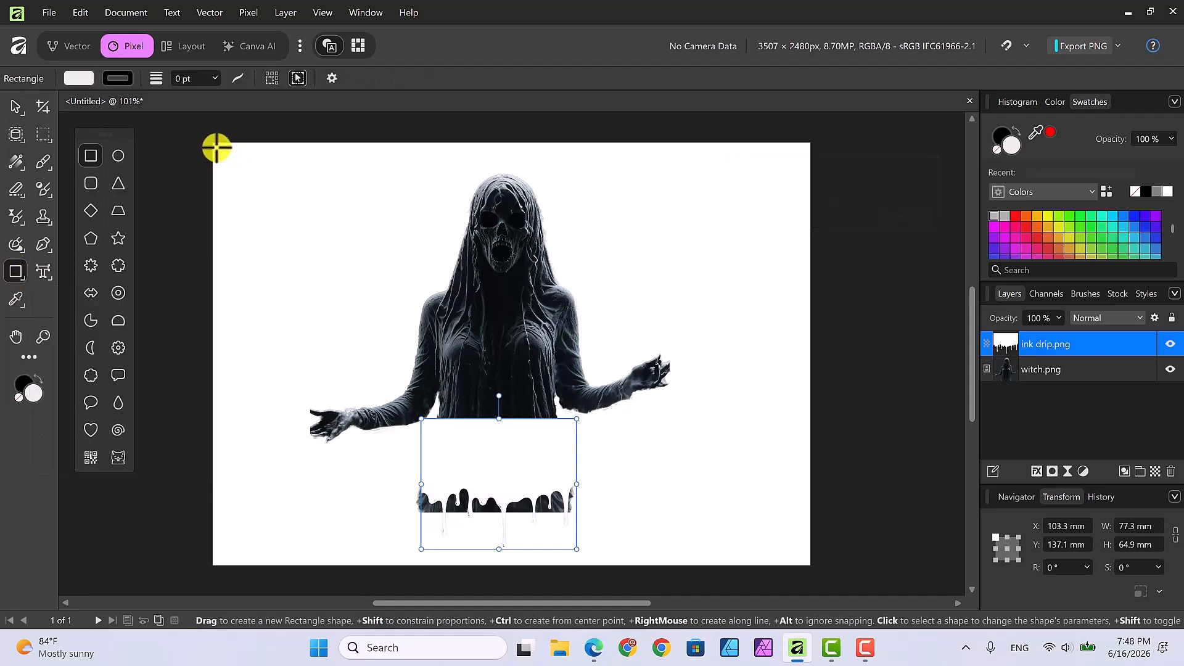
pyautogui.moveTo(213, 143)
pyautogui.mouseDown()
pyautogui.moveTo(513, 364)
pyautogui.moveTo(719, 465)
pyautogui.moveTo(813, 571)
pyautogui.mouseUp()
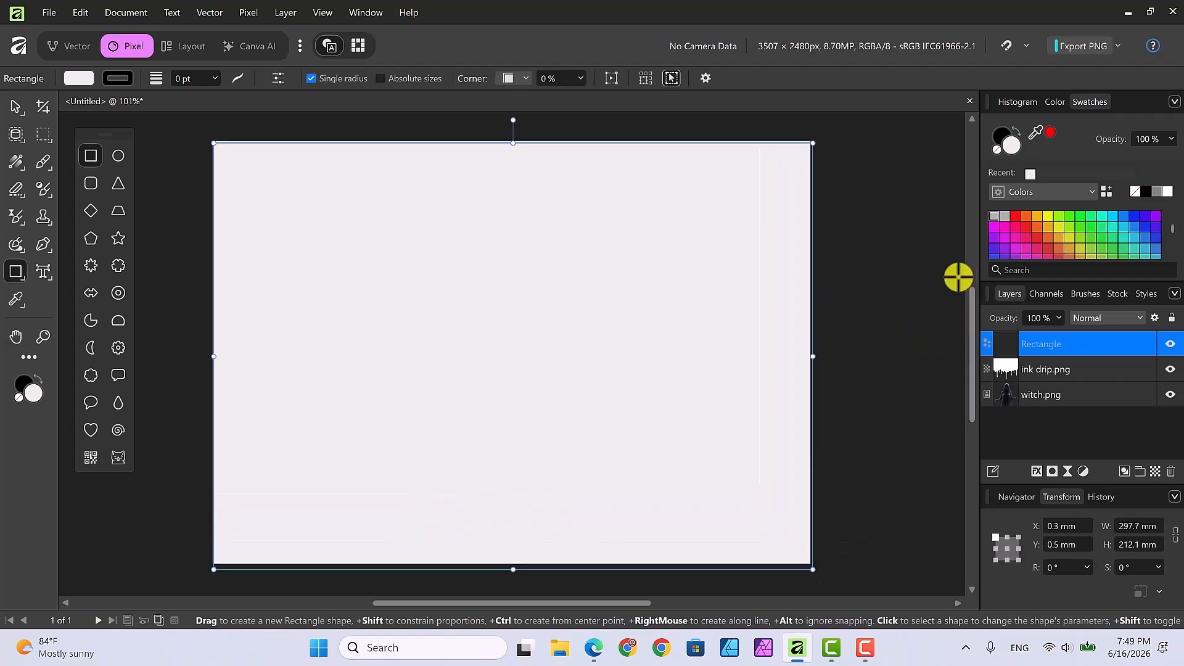
pyautogui.click(1156, 192)
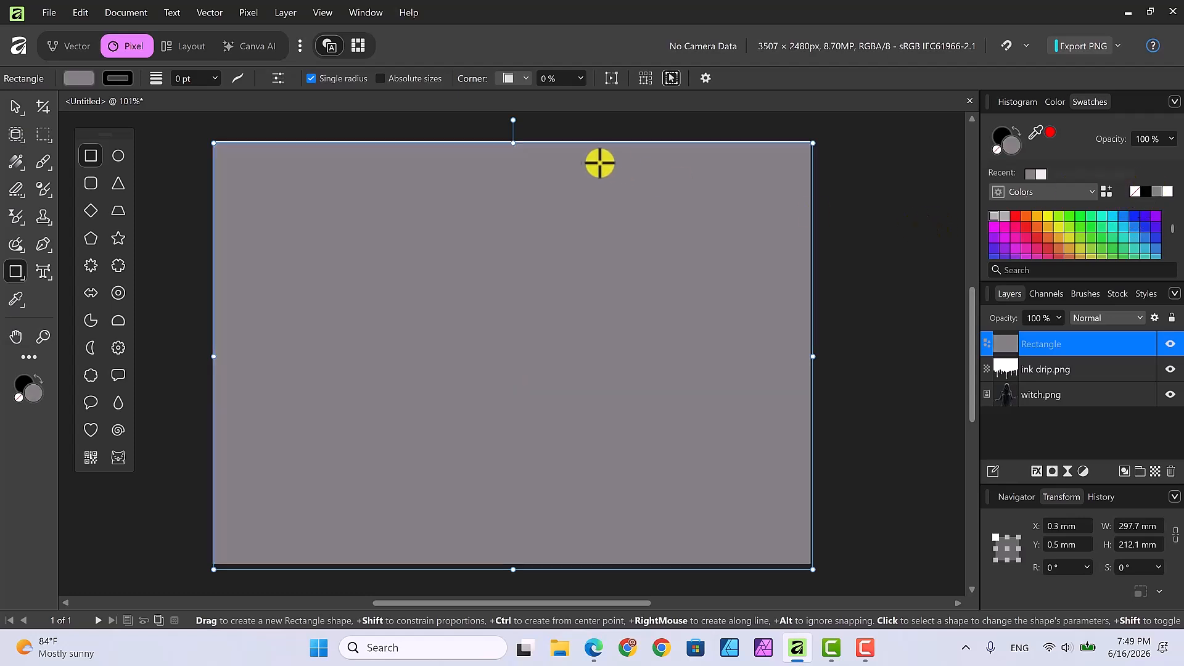
pyautogui.moveTo(515, 143); pyautogui.dragTo(515, 137)
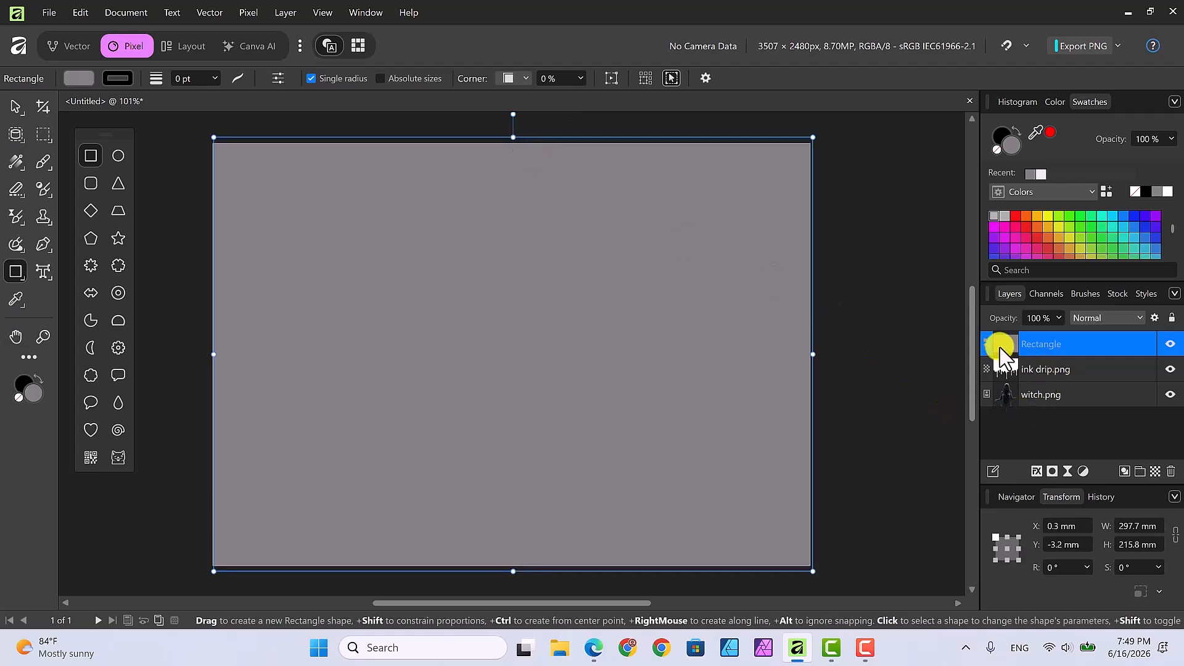
pyautogui.moveTo(1001, 344); pyautogui.dragTo(1008, 421)
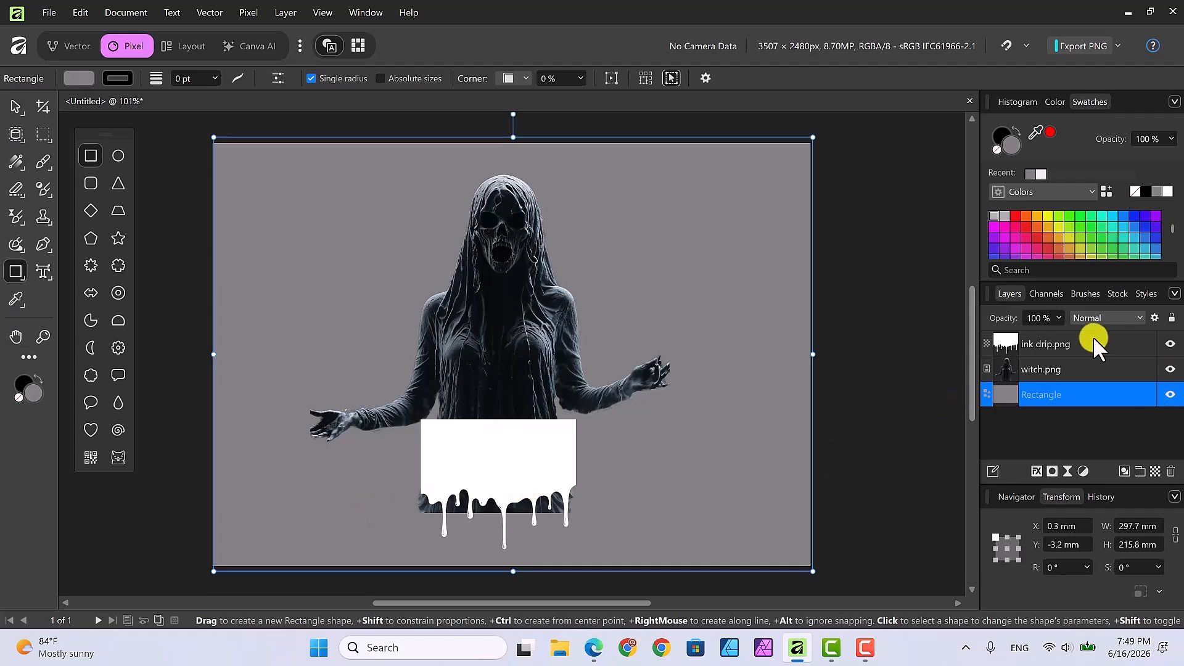
# Step: Rasterize the ink drip layer to a mask
pyautogui.click(1059, 343)
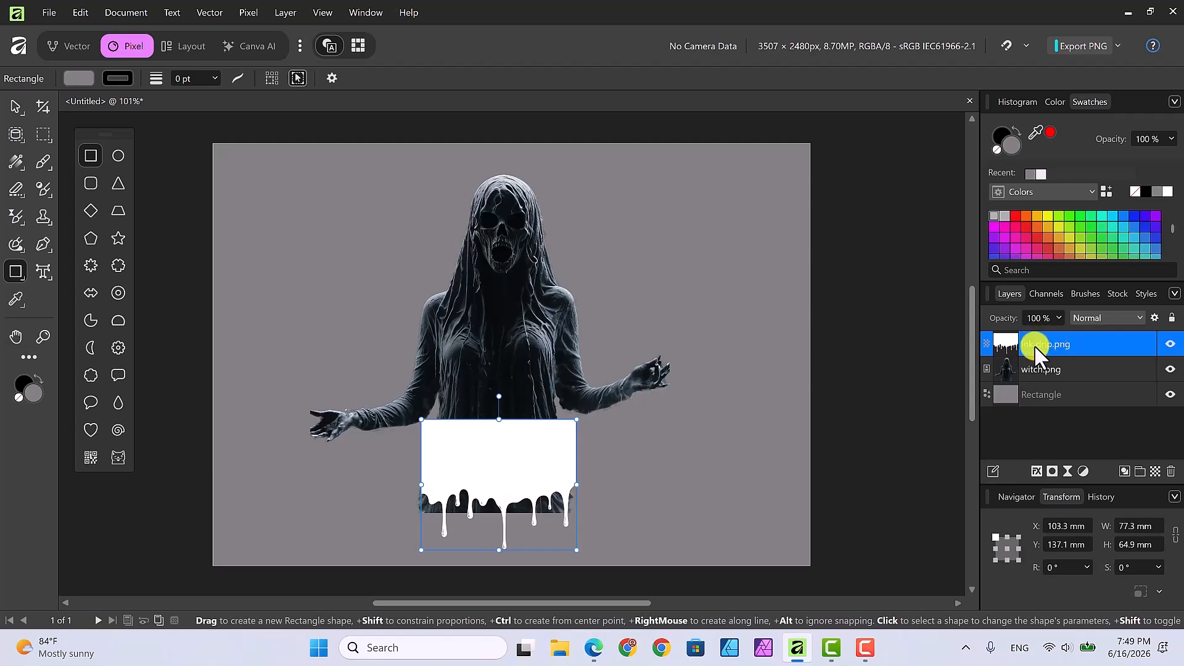
pyautogui.rightClick(1035, 347)
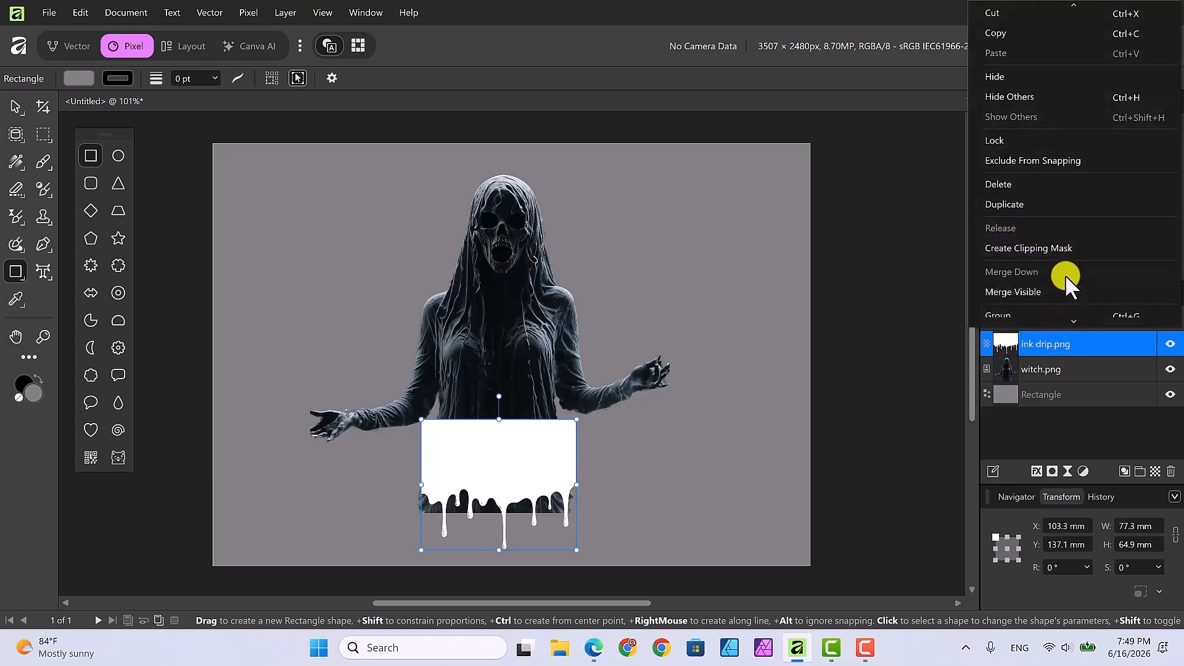
pyautogui.scroll(-2, 1065, 275)
pyautogui.scroll(-1, 1065, 275)
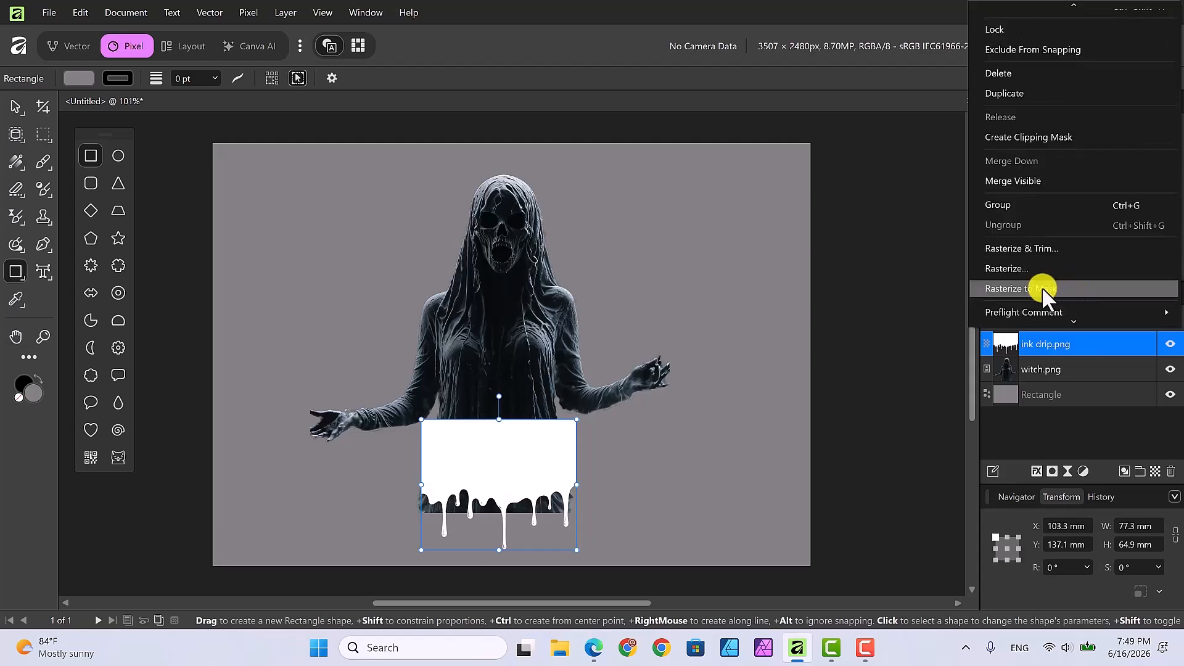
pyautogui.click(1044, 290)
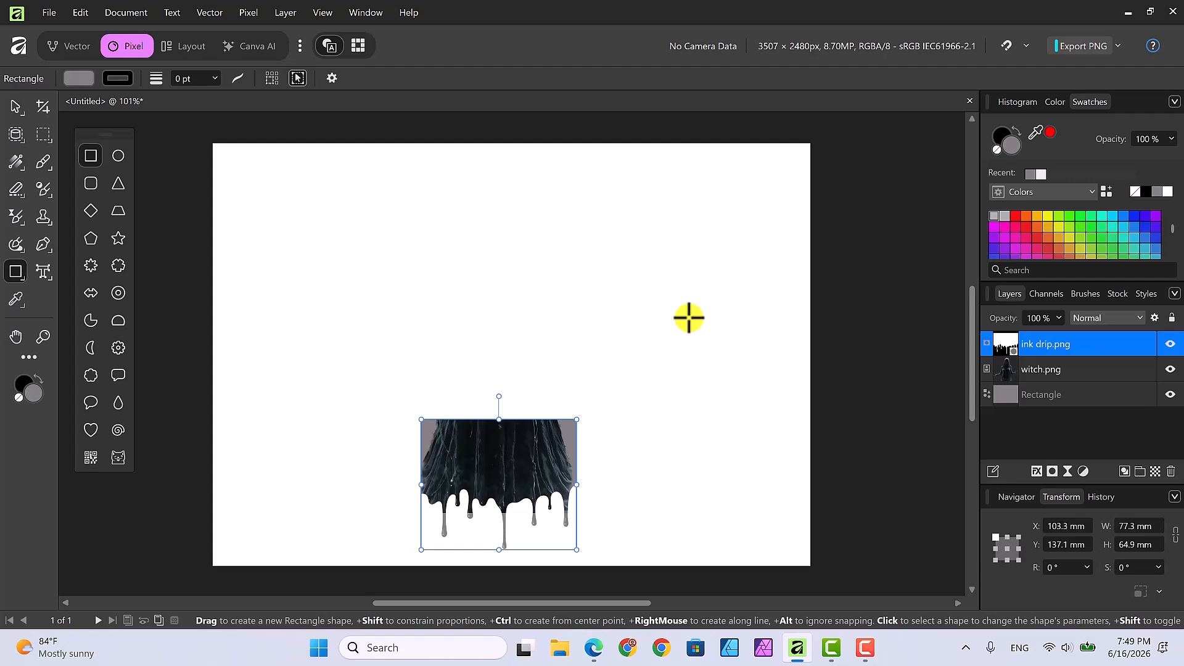
# Step: Nest the ink drip mask inside the witch layer and toggle the mask off and on to compare
pyautogui.click(16, 103)
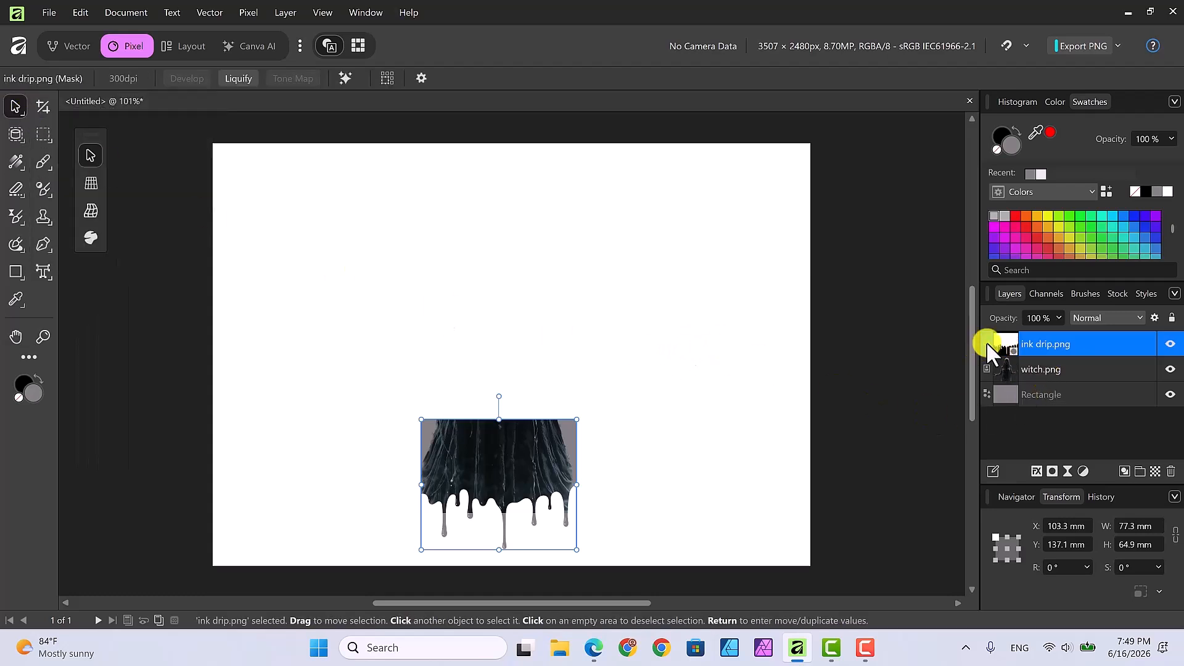
pyautogui.moveTo(1028, 344); pyautogui.dragTo(1031, 368)
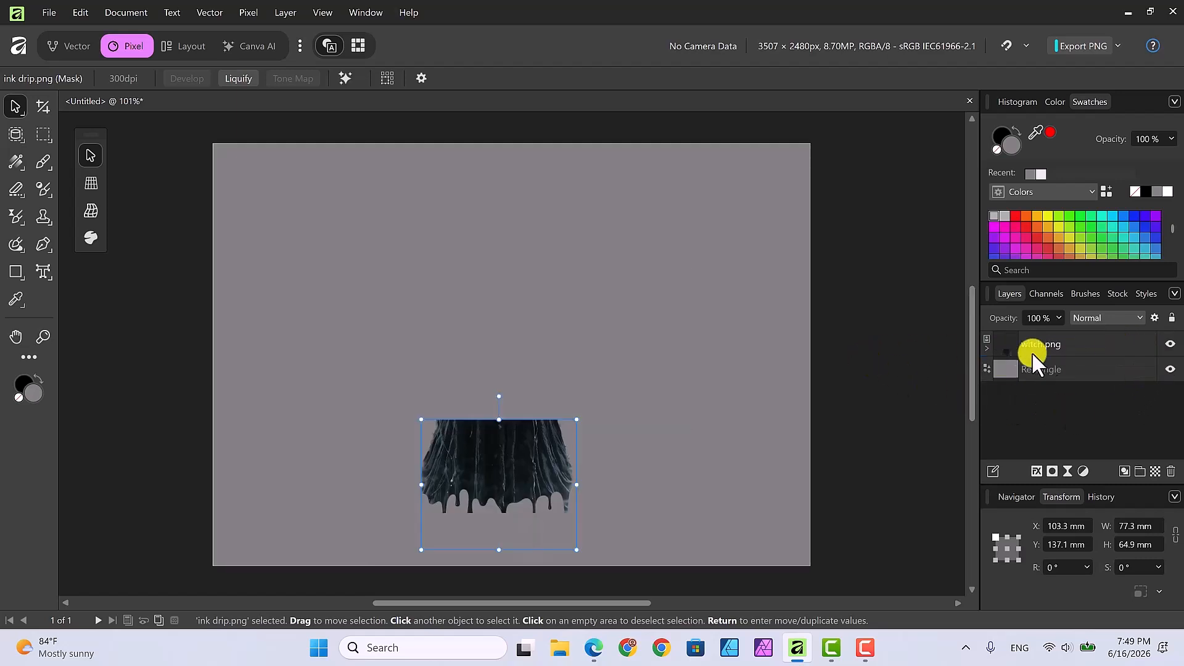
pyautogui.click(988, 349)
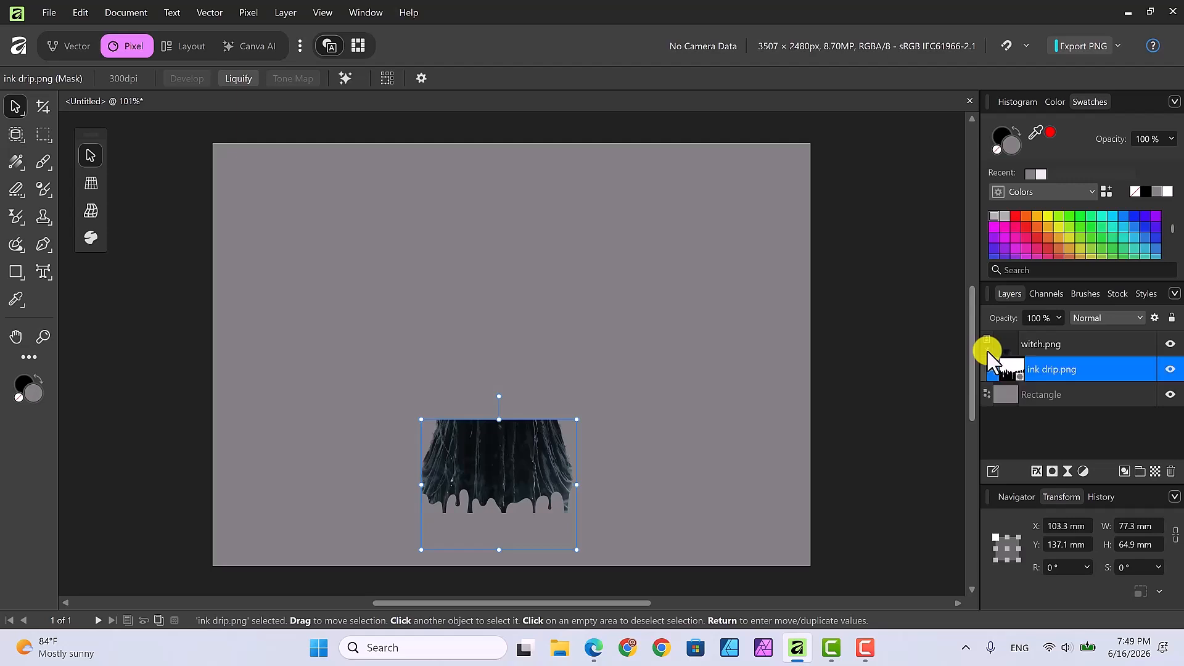
pyautogui.click(1170, 369)
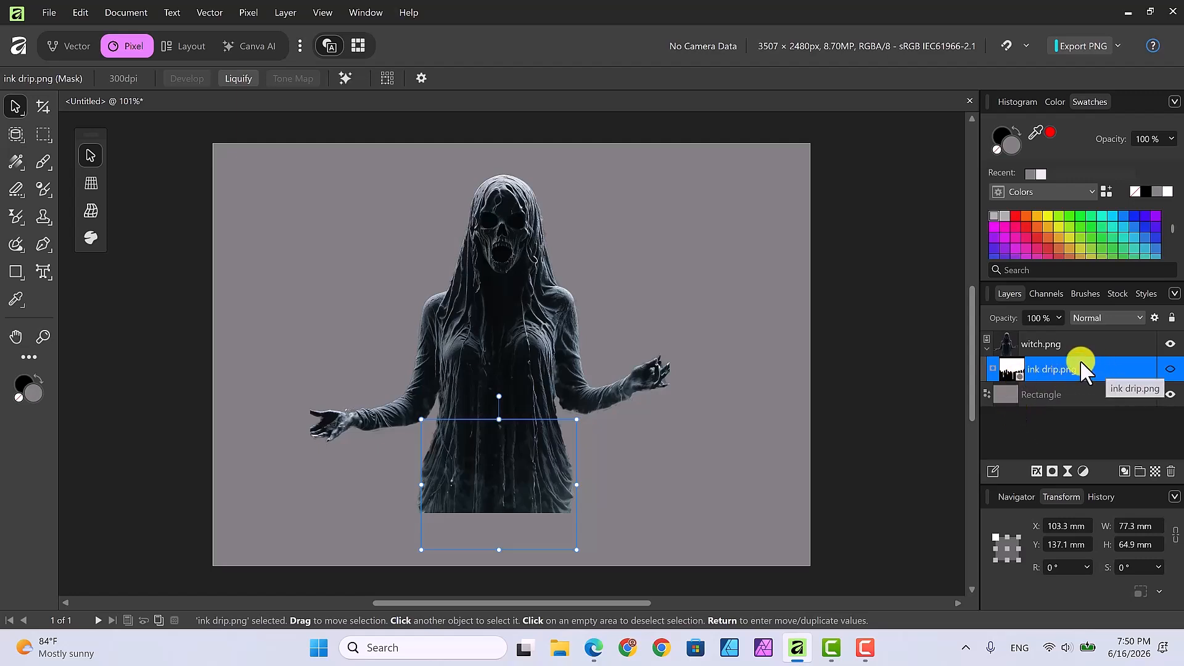
pyautogui.click(1172, 368)
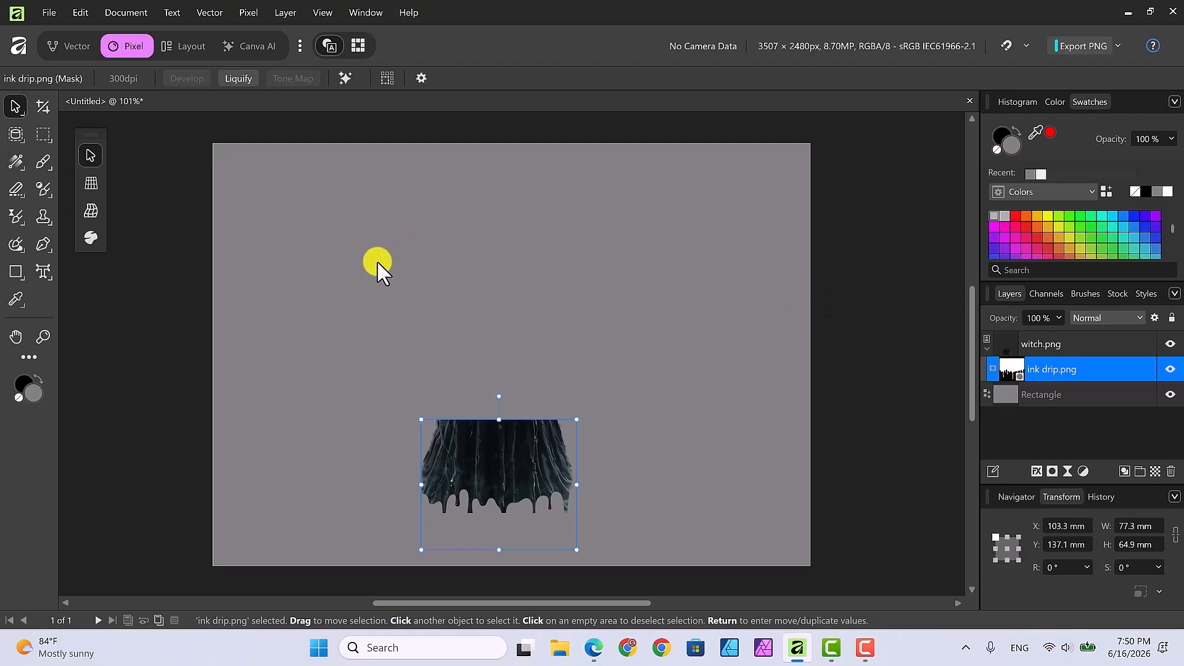
# Step: Set up the Paint Brush with the Basic 32 round brush and the default black and white colours
pyautogui.click(42, 162)
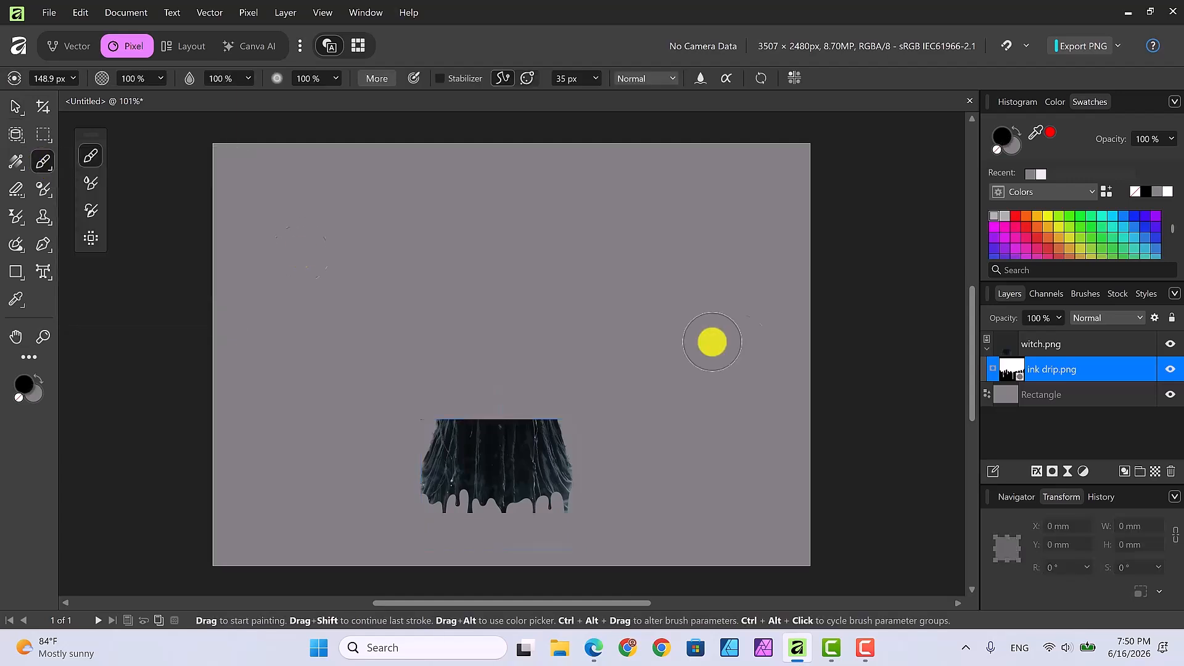
pyautogui.click(1080, 291)
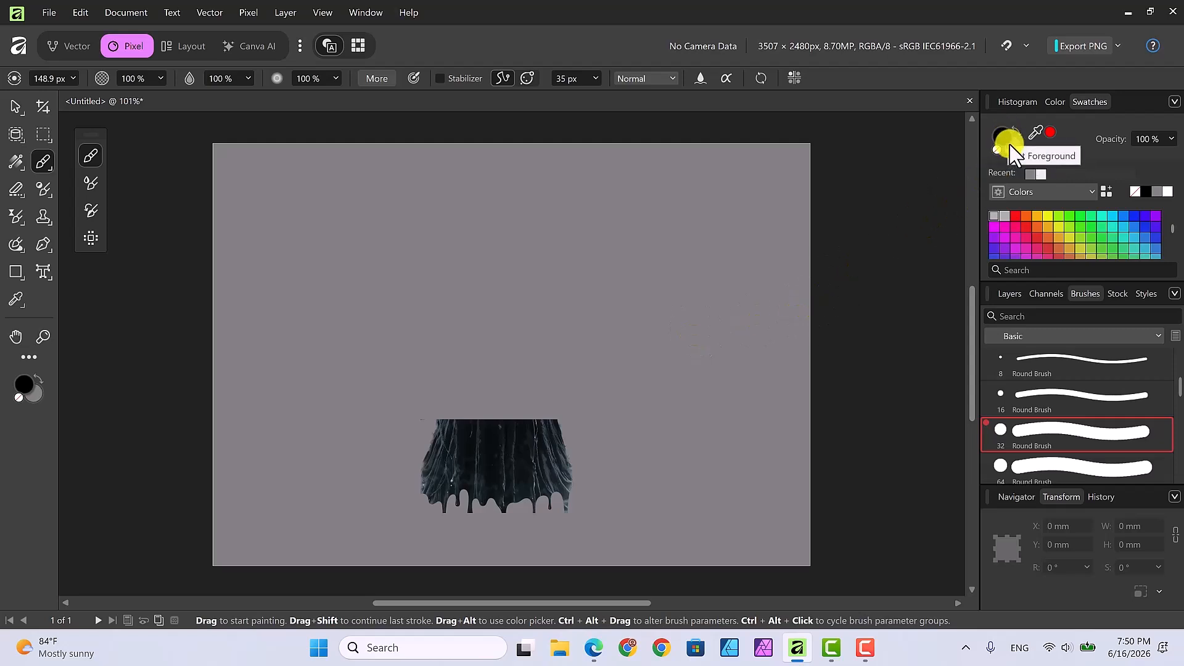
pyautogui.press('d')
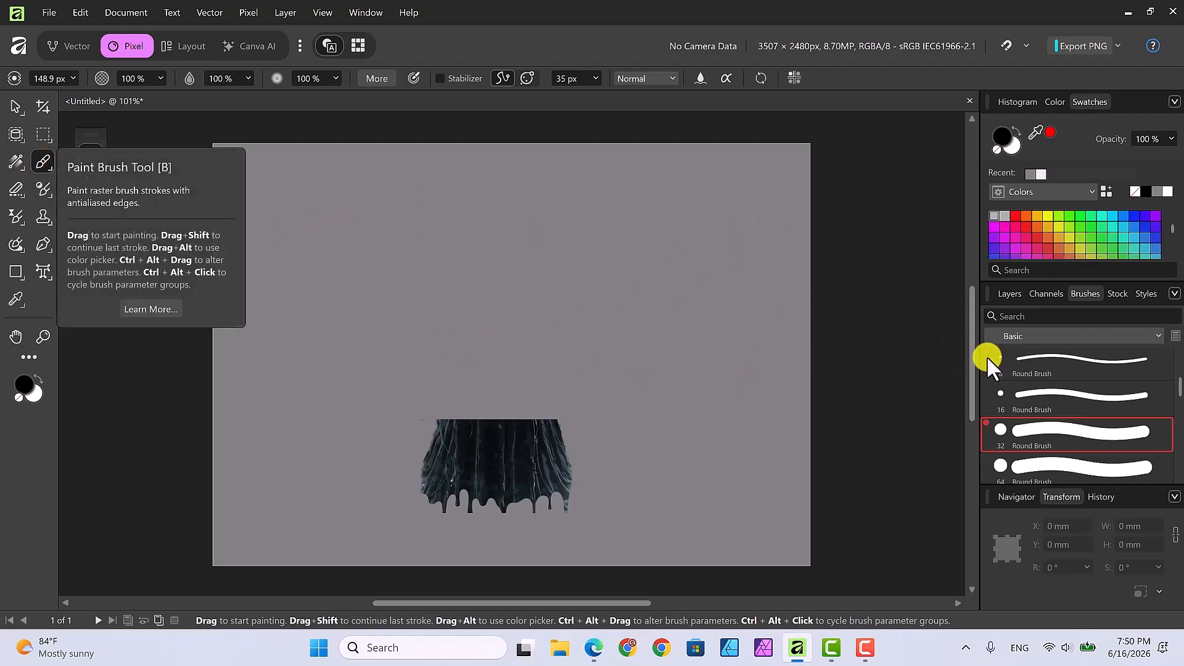
# Step: Paint white on the ink drip mask over the witch's head, torso and arms to reveal her whole upper body
pyautogui.click(1006, 293)
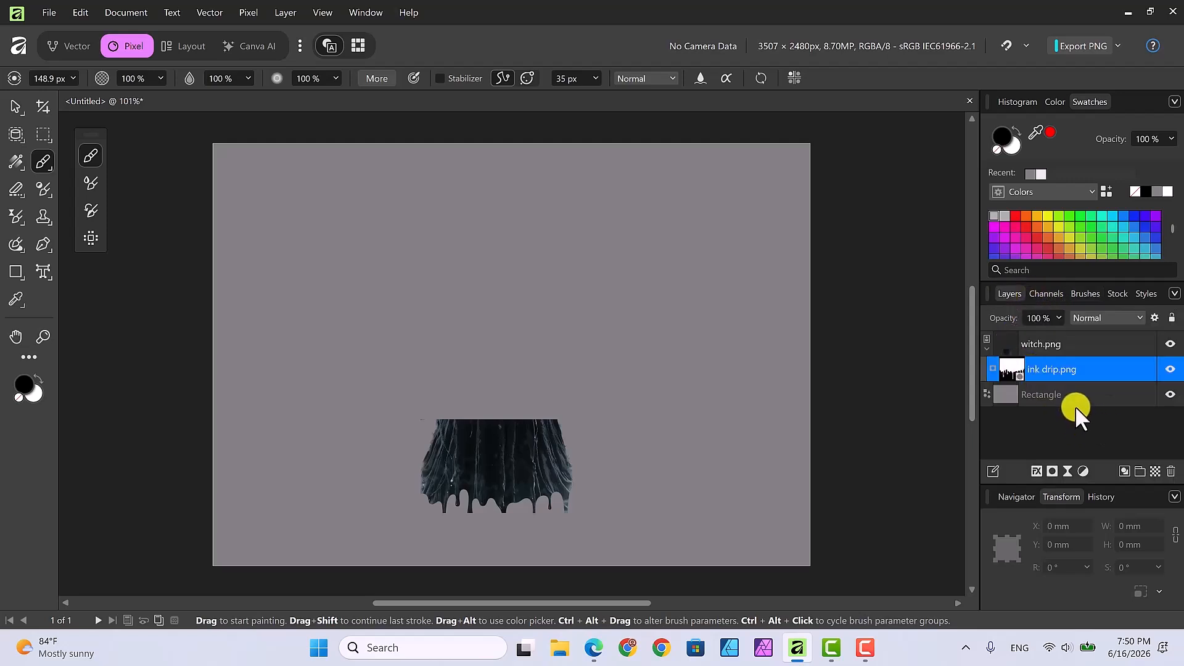
pyautogui.keyDown('ctrl'); pyautogui.click(1048, 353); pyautogui.keyUp('ctrl')
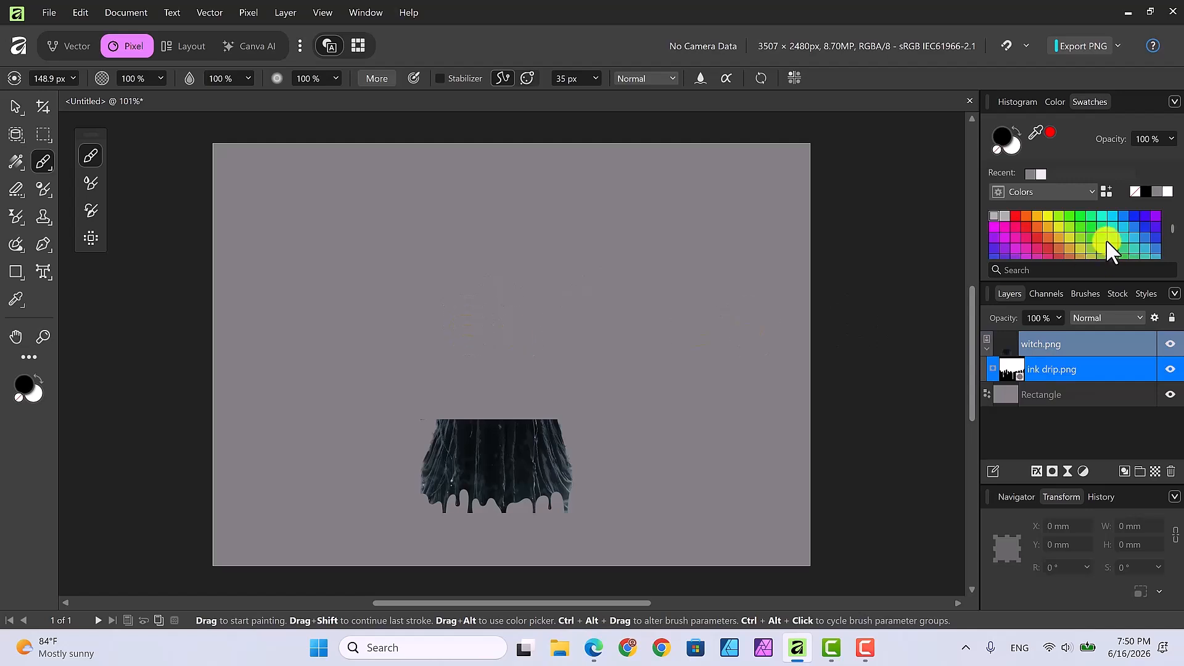
pyautogui.click(1013, 146)
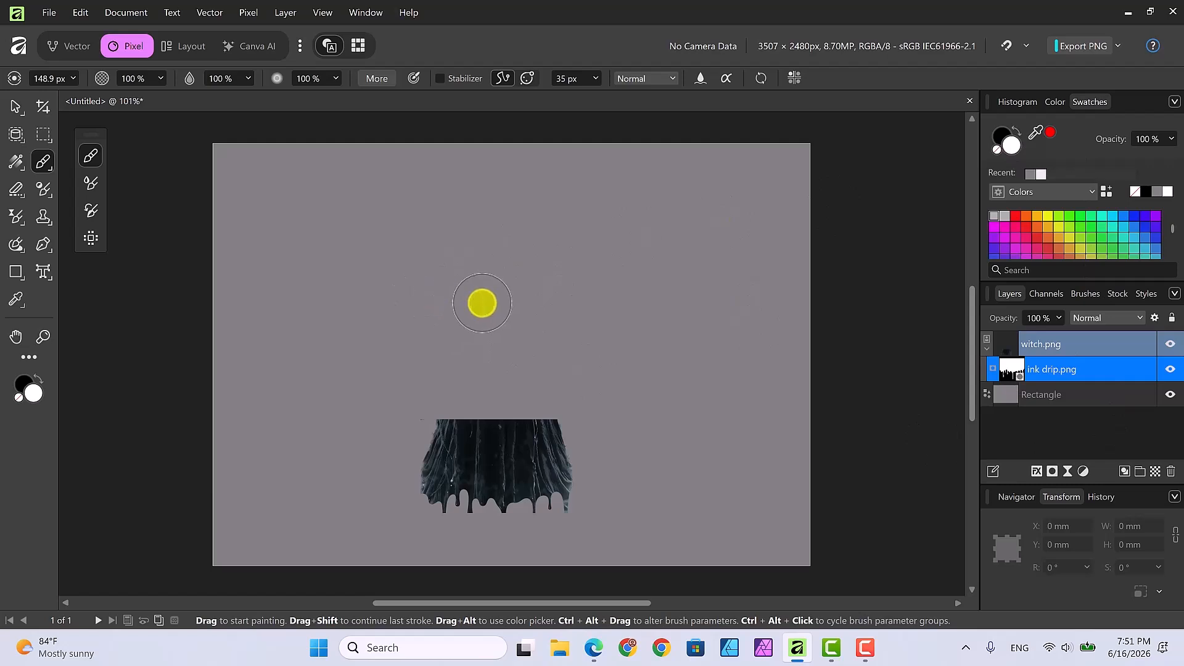
pyautogui.click(479, 298)
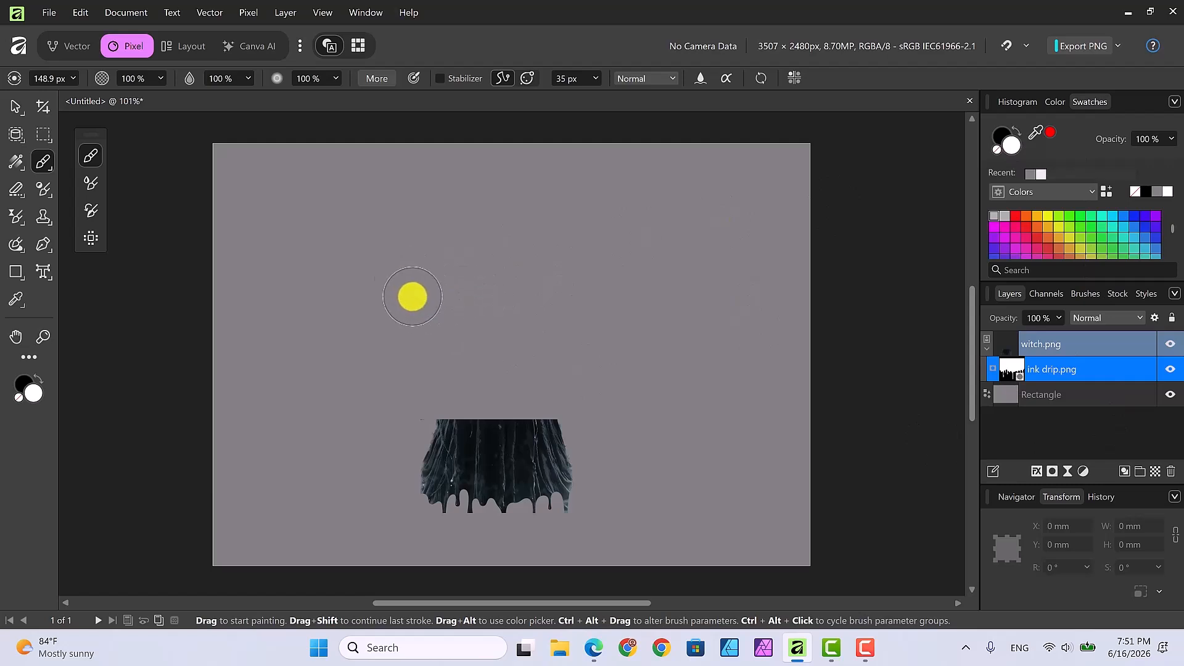
pyautogui.moveTo(412, 296)
pyautogui.mouseDown()
pyautogui.moveTo(471, 357)
pyautogui.moveTo(546, 371)
pyautogui.moveTo(511, 305)
pyautogui.moveTo(419, 332)
pyautogui.moveTo(553, 329)
pyautogui.moveTo(459, 343)
pyautogui.moveTo(512, 340)
pyautogui.moveTo(432, 364)
pyautogui.moveTo(502, 374)
pyautogui.moveTo(414, 405)
pyautogui.moveTo(532, 409)
pyautogui.moveTo(437, 408)
pyautogui.moveTo(498, 406)
pyautogui.moveTo(444, 377)
pyautogui.moveTo(550, 385)
pyautogui.moveTo(436, 395)
pyautogui.moveTo(520, 386)
pyautogui.moveTo(565, 421)
pyautogui.moveTo(556, 311)
pyautogui.moveTo(516, 286)
pyautogui.moveTo(431, 304)
pyautogui.moveTo(460, 243)
pyautogui.moveTo(497, 228)
pyautogui.moveTo(532, 260)
pyautogui.moveTo(514, 240)
pyautogui.moveTo(471, 249)
pyautogui.moveTo(444, 296)
pyautogui.moveTo(470, 230)
pyautogui.moveTo(531, 191)
pyautogui.moveTo(507, 184)
pyautogui.moveTo(454, 206)
pyautogui.moveTo(469, 192)
pyautogui.moveTo(522, 207)
pyautogui.moveTo(547, 301)
pyautogui.moveTo(516, 228)
pyautogui.moveTo(512, 301)
pyautogui.moveTo(524, 285)
pyautogui.moveTo(476, 265)
pyautogui.moveTo(448, 291)
pyautogui.moveTo(530, 259)
pyautogui.moveTo(476, 293)
pyautogui.moveTo(513, 258)
pyautogui.moveTo(416, 404)
pyautogui.moveTo(334, 419)
pyautogui.moveTo(285, 411)
pyautogui.moveTo(359, 430)
pyautogui.moveTo(429, 415)
pyautogui.moveTo(402, 432)
pyautogui.moveTo(325, 441)
pyautogui.moveTo(395, 436)
pyautogui.moveTo(540, 402)
pyautogui.moveTo(566, 417)
pyautogui.moveTo(602, 416)
pyautogui.moveTo(678, 374)
pyautogui.moveTo(561, 402)
pyautogui.moveTo(673, 361)
pyautogui.moveTo(545, 388)
pyautogui.moveTo(528, 343)
pyautogui.moveTo(471, 463)
pyautogui.moveTo(492, 253)
pyautogui.moveTo(605, 397)
pyautogui.moveTo(579, 407)
pyautogui.moveTo(487, 320)
pyautogui.moveTo(487, 368)
pyautogui.mouseUp()
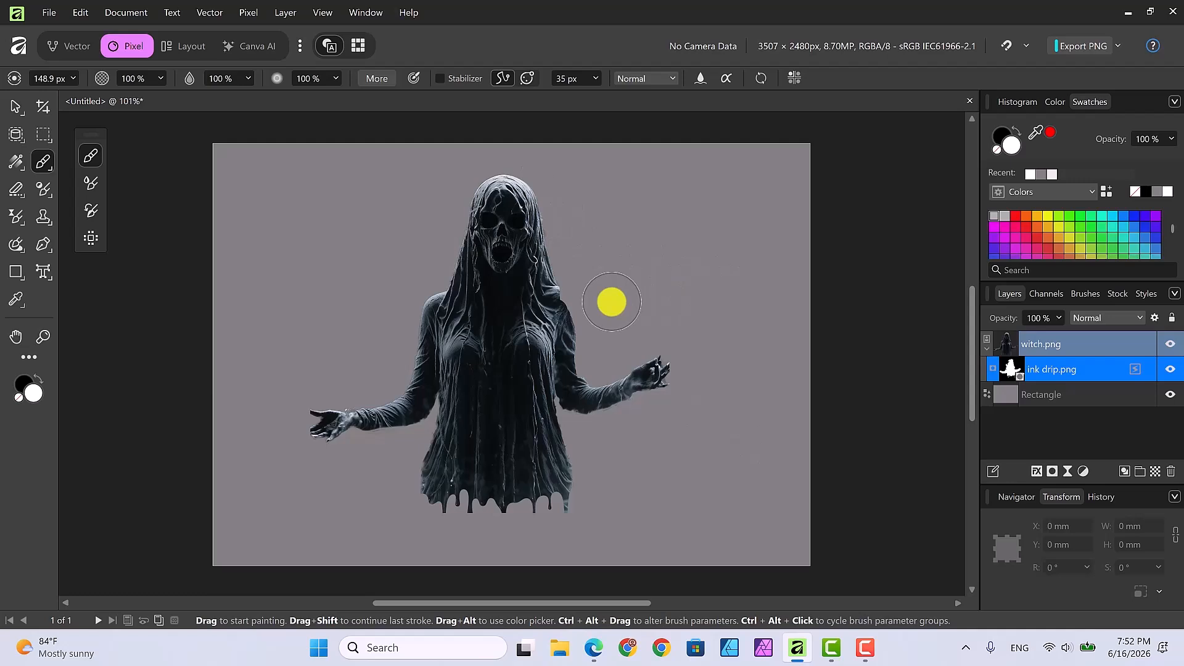
# Step: Move the ink drip mask up to about Y 8.9 mm to lengthen the drips, and deselect it
pyautogui.click(16, 109)
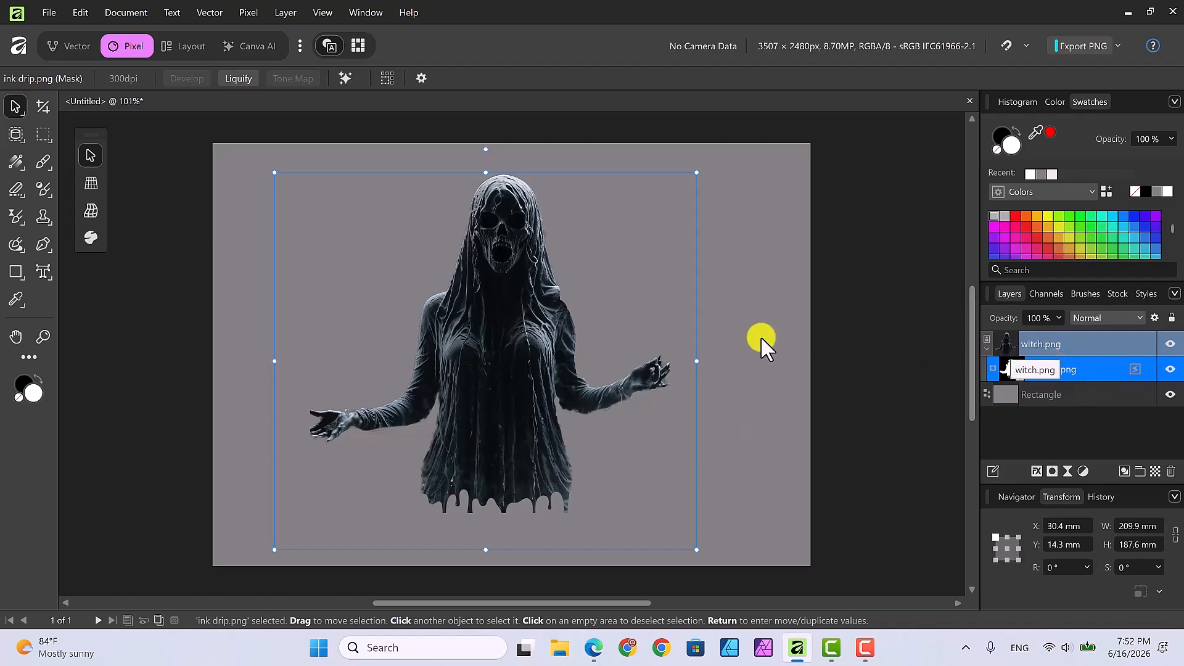
pyautogui.moveTo(534, 360)
pyautogui.mouseDown()
pyautogui.moveTo(530, 393)
pyautogui.moveTo(534, 348)
pyautogui.mouseUp()
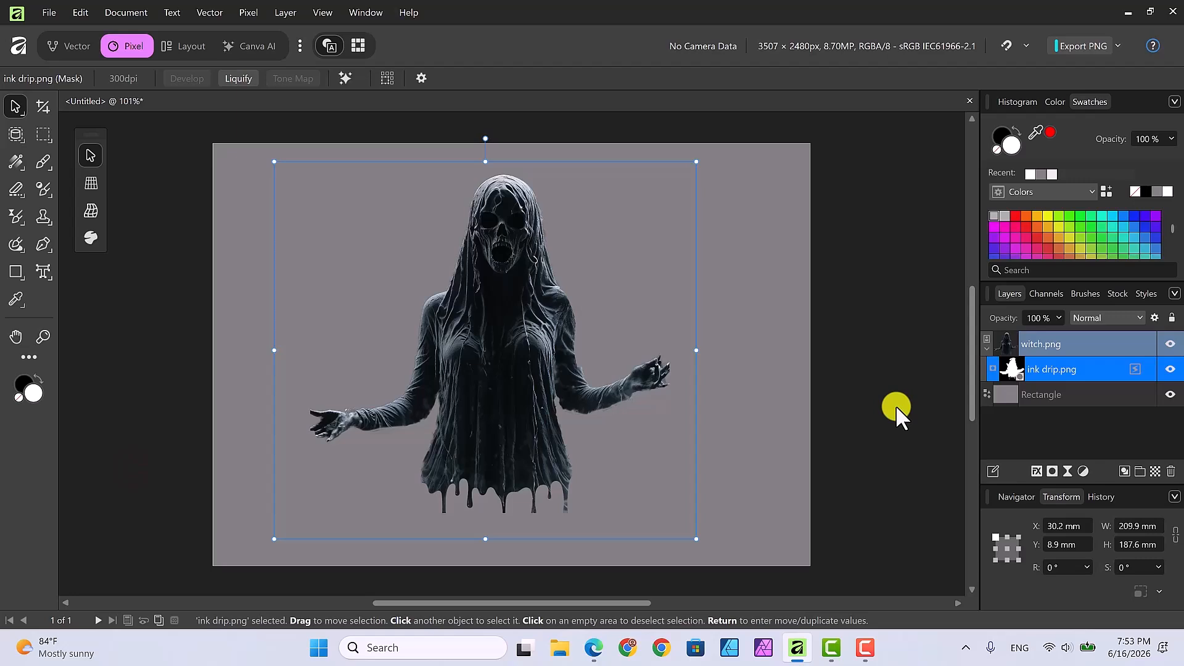
pyautogui.click(854, 336)
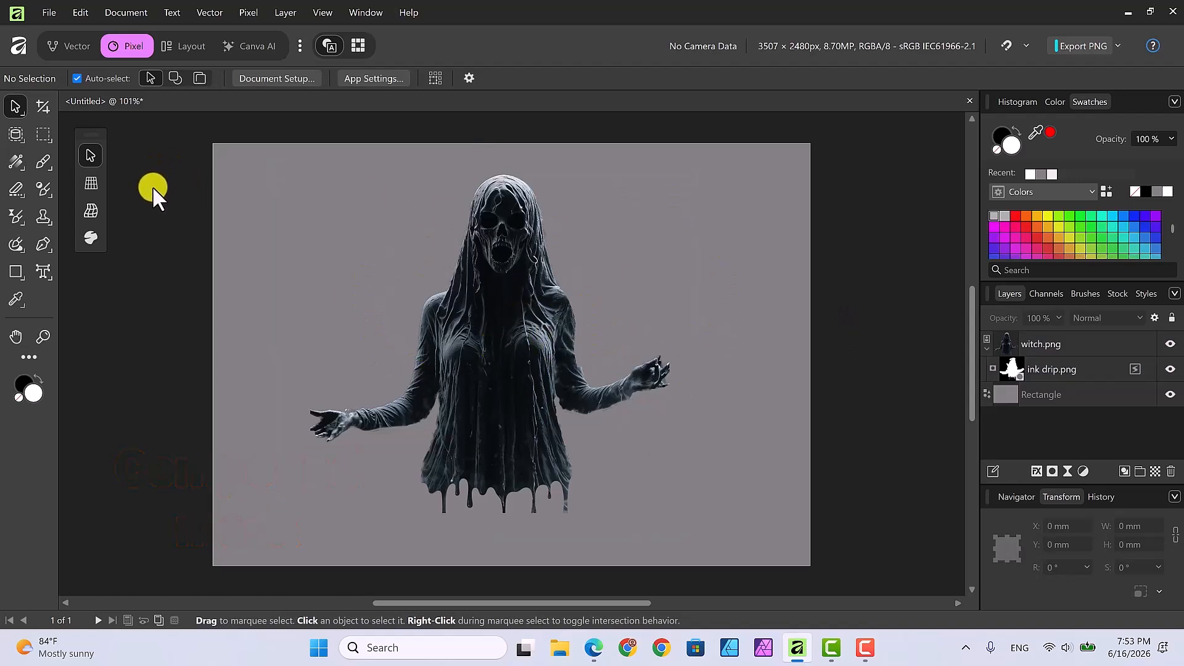
# Step: Create a new landscape A4 document, 297 × 210 mm at 300 DPI, from the saved presets
pyautogui.click(47, 11)
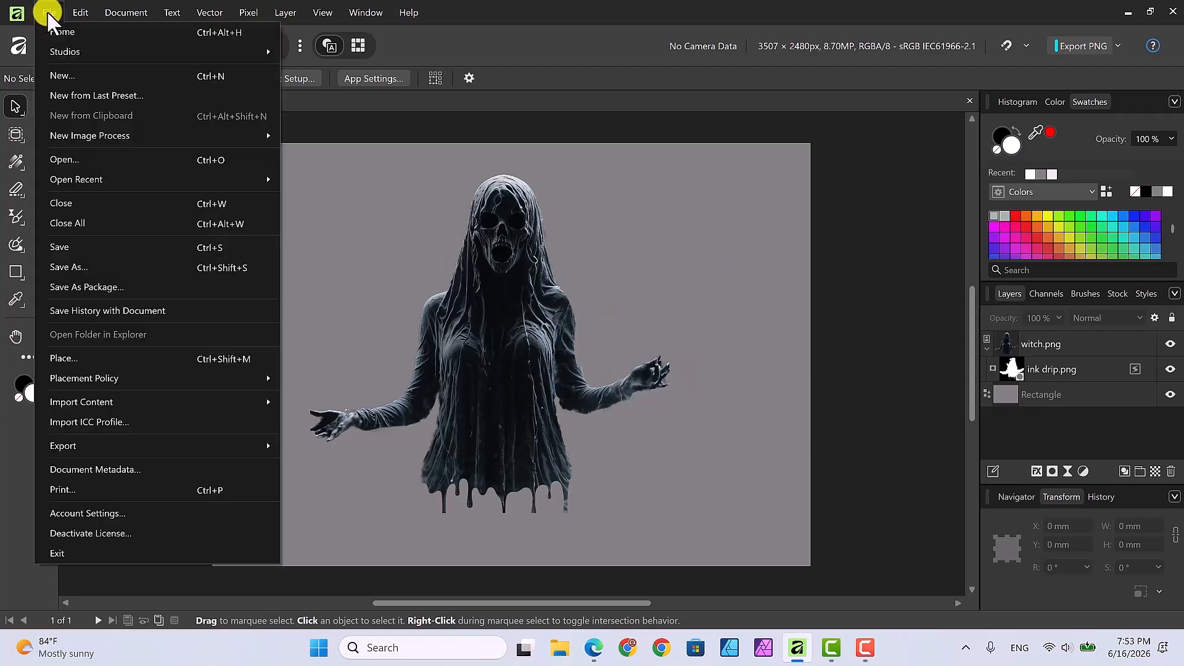
pyautogui.click(54, 70)
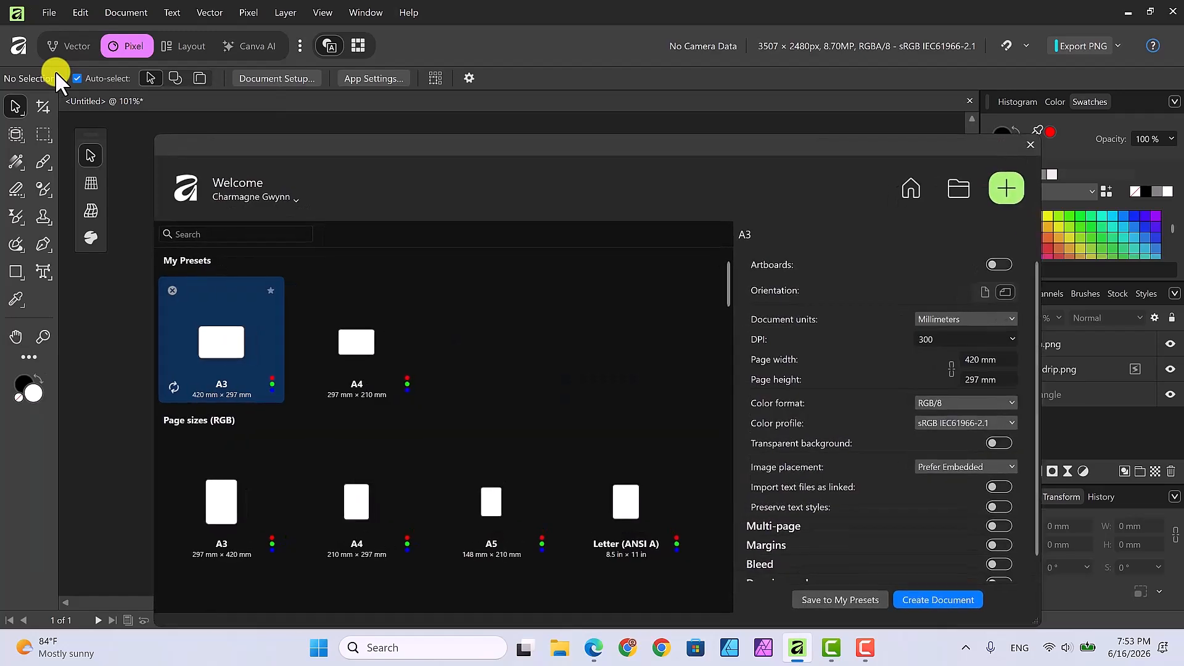
pyautogui.click(357, 344)
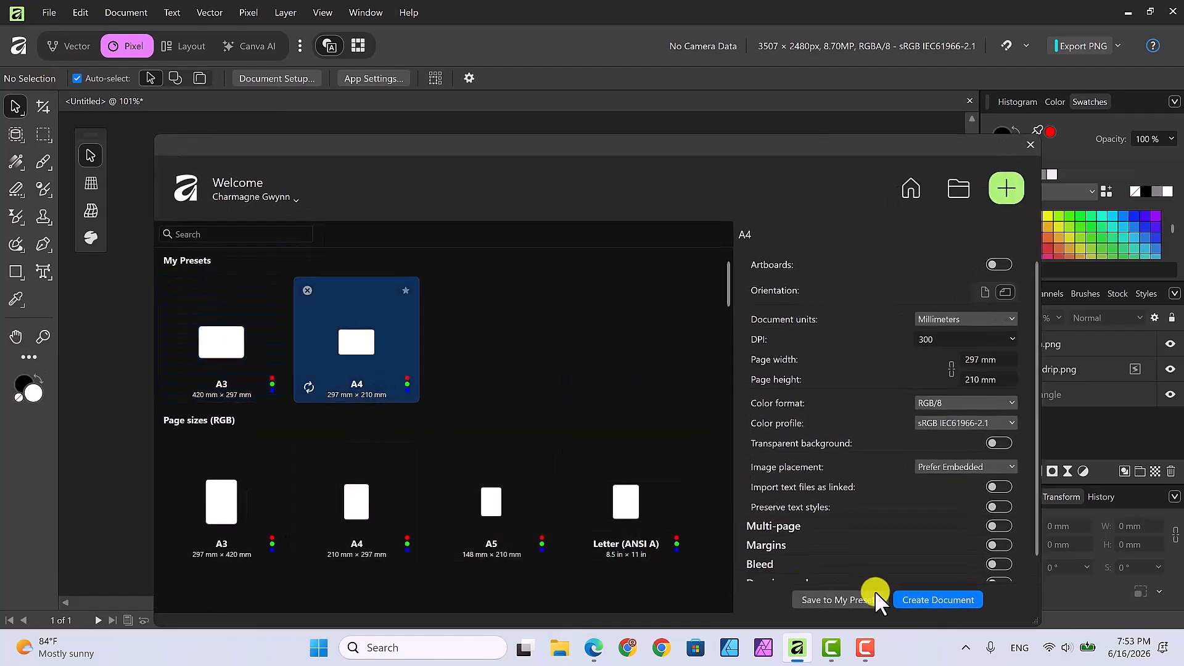
pyautogui.click(935, 600)
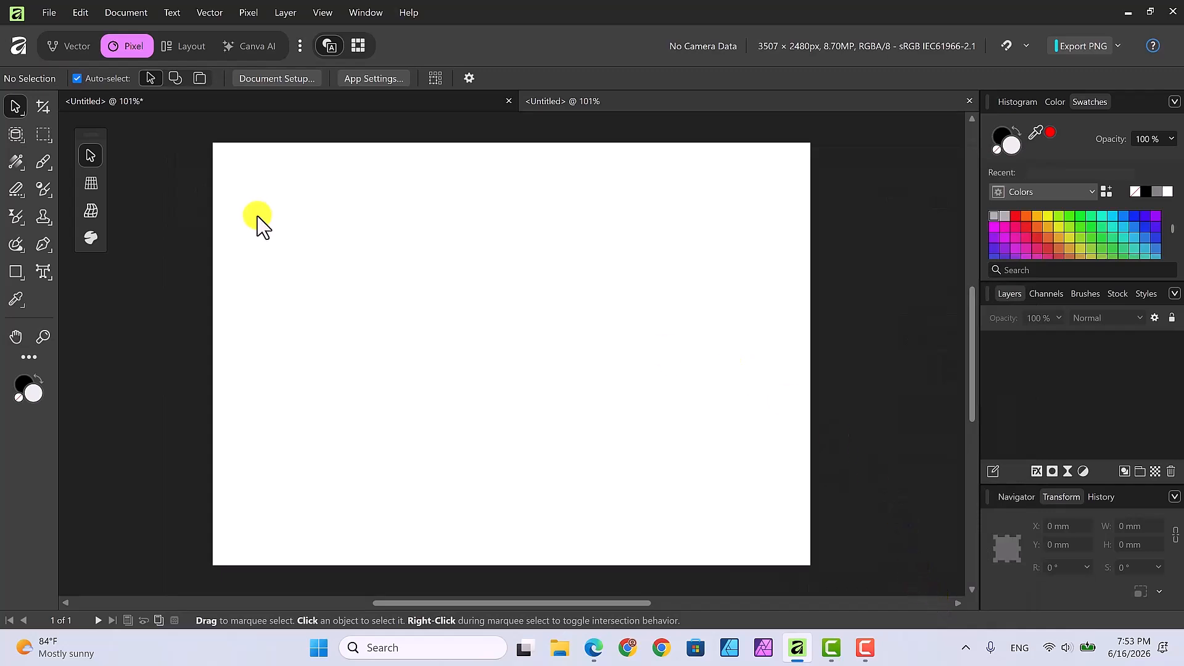
# Step: Place the witch image near the middle of the page, scaled to about 174 × 174 mm
pyautogui.click(48, 13)
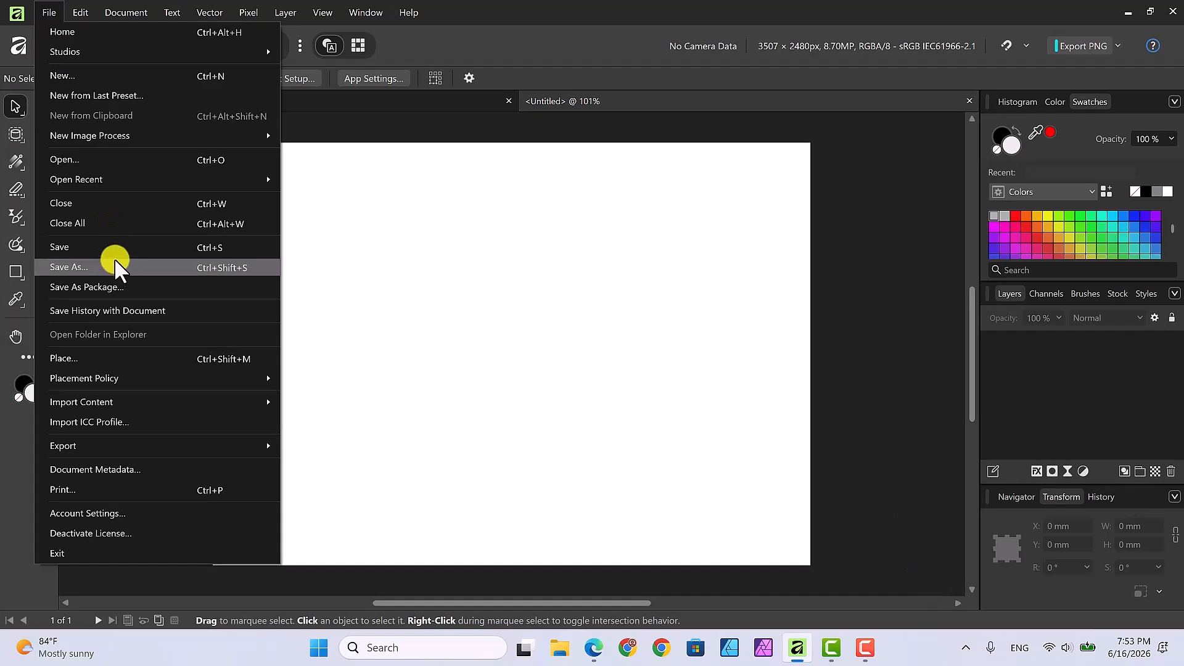
pyautogui.click(68, 357)
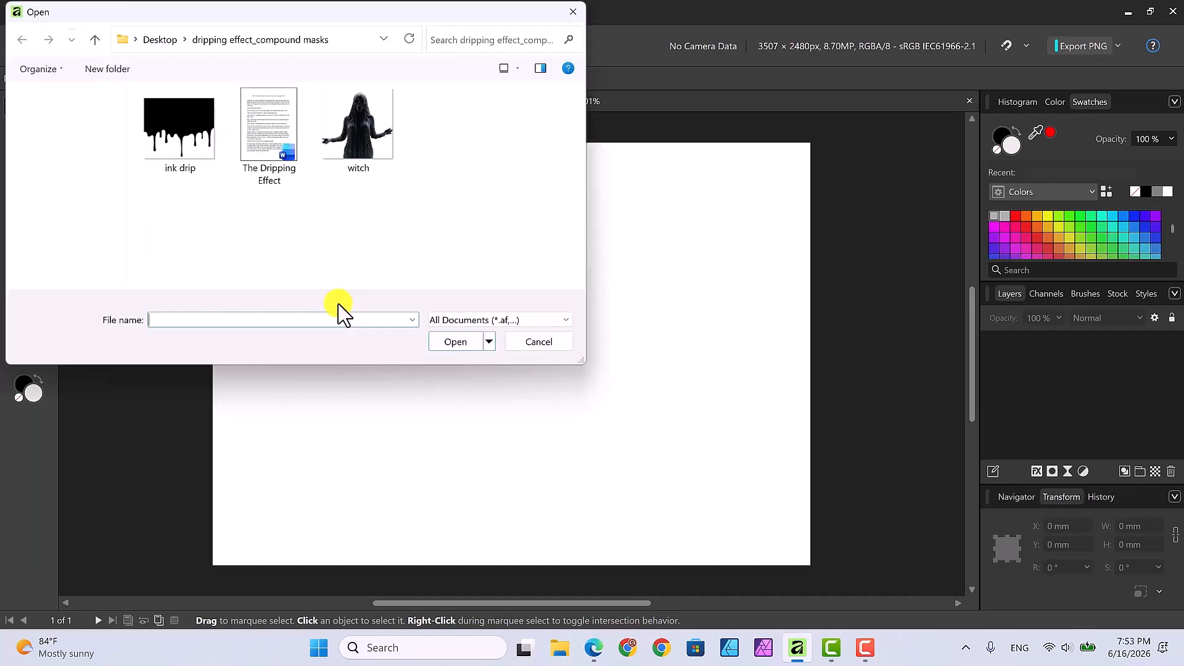
pyautogui.click(351, 155)
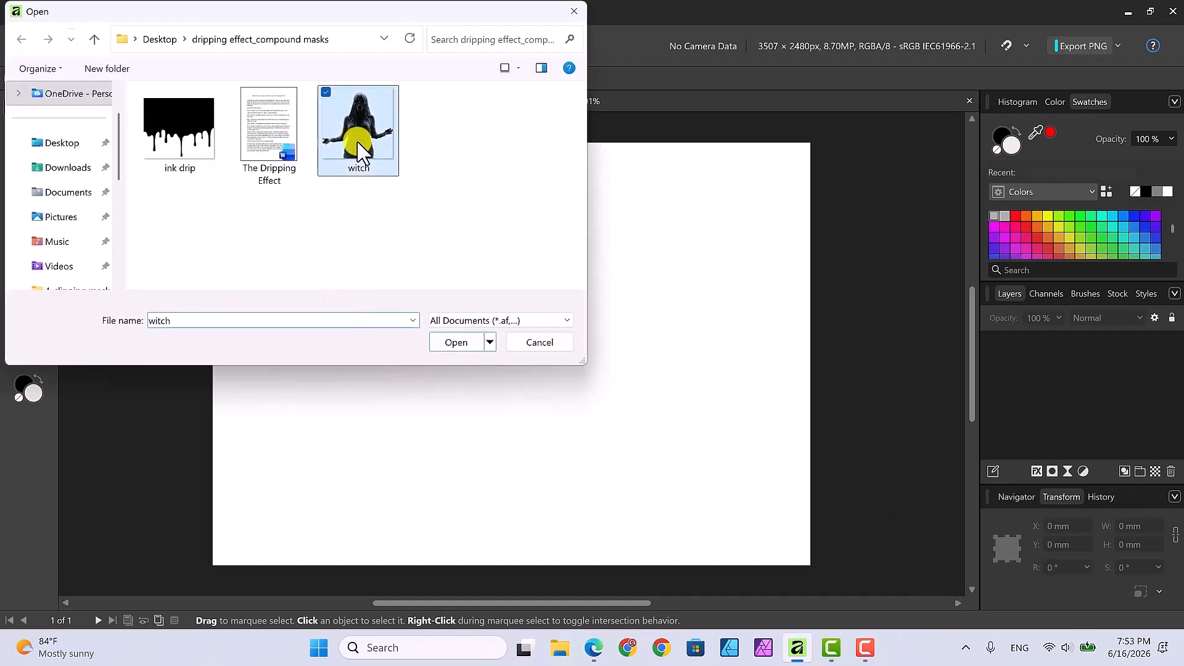
pyautogui.click(455, 343)
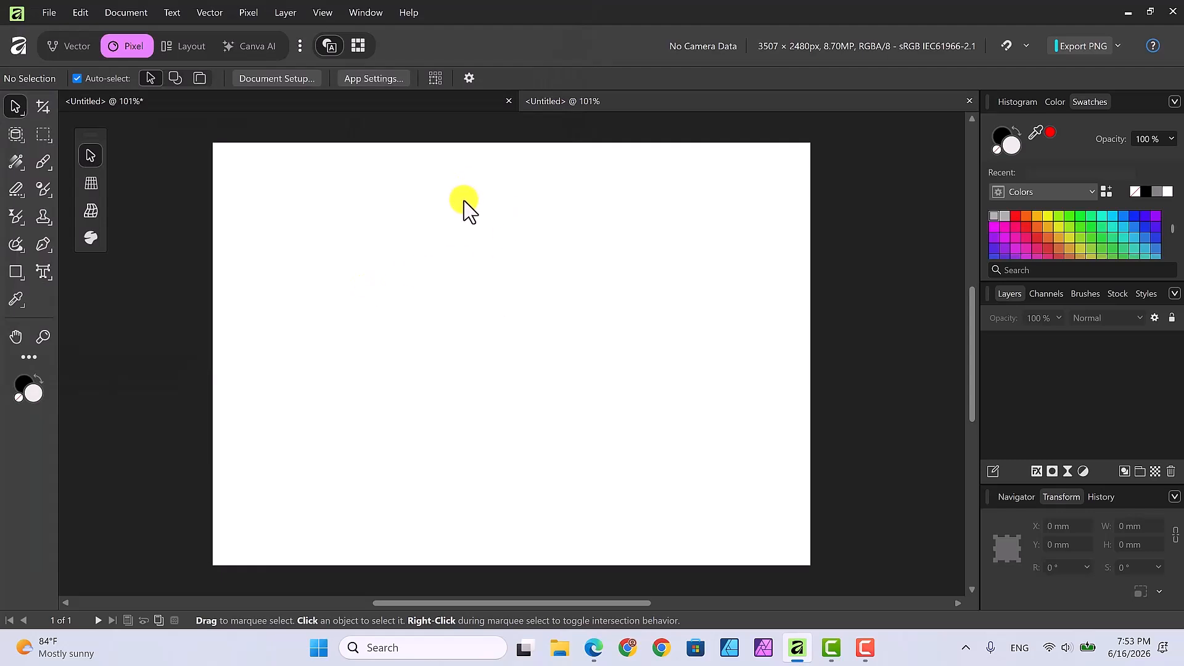
pyautogui.moveTo(450, 202); pyautogui.dragTo(683, 566)
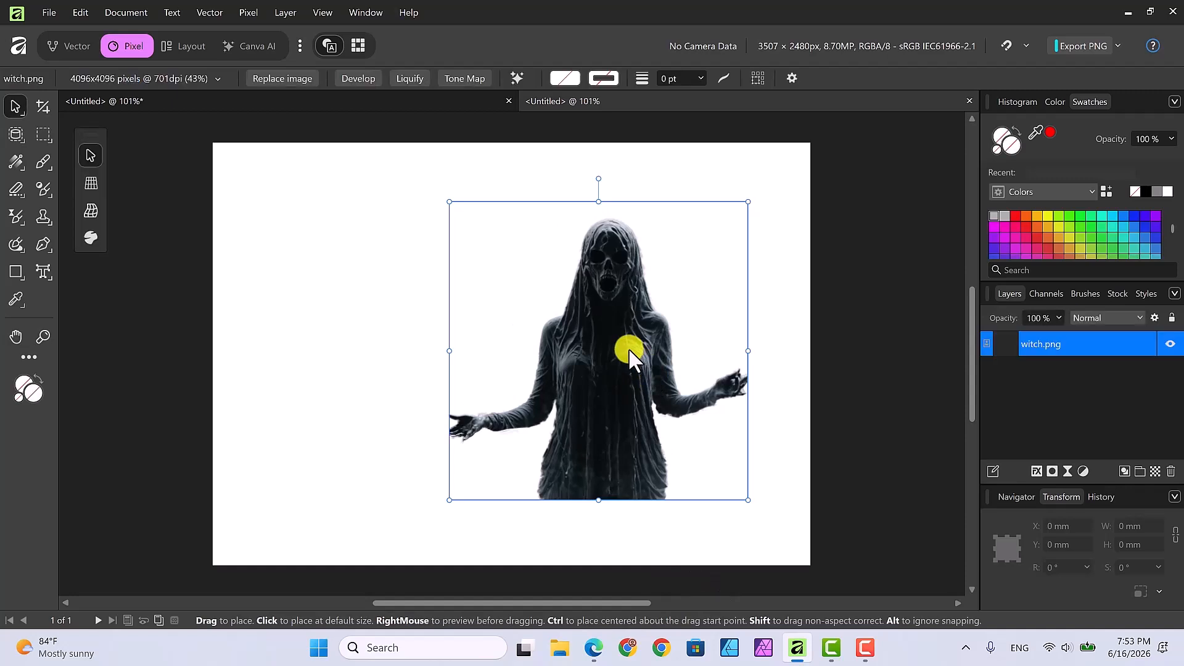
pyautogui.moveTo(628, 348); pyautogui.dragTo(515, 325)
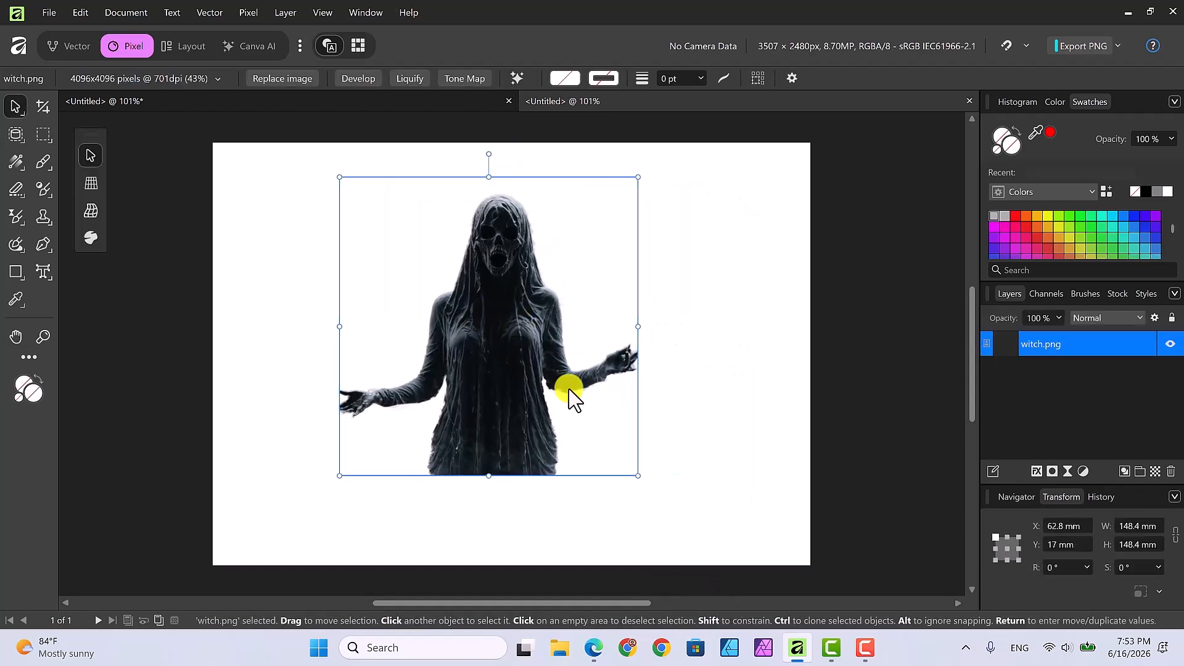
pyautogui.moveTo(641, 476); pyautogui.dragTo(692, 527)
pyautogui.moveTo(524, 382); pyautogui.dragTo(498, 369)
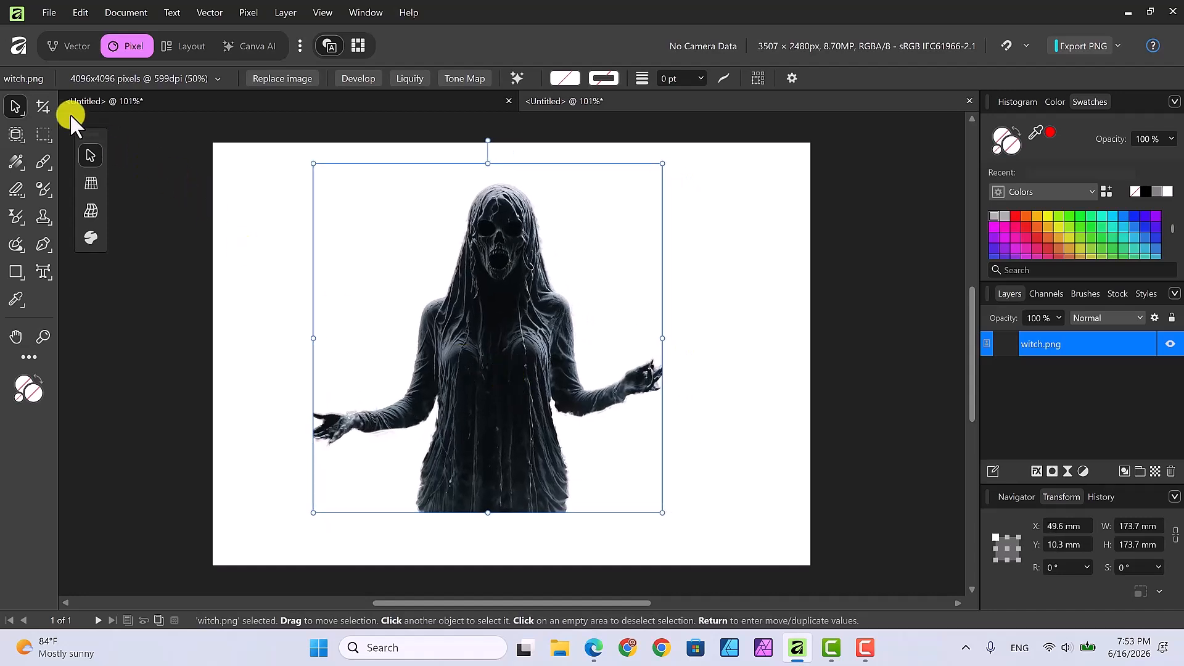
# Step: Place the ink drip image over the witch's lower dress at about 89 × 77 mm
pyautogui.click(46, 14)
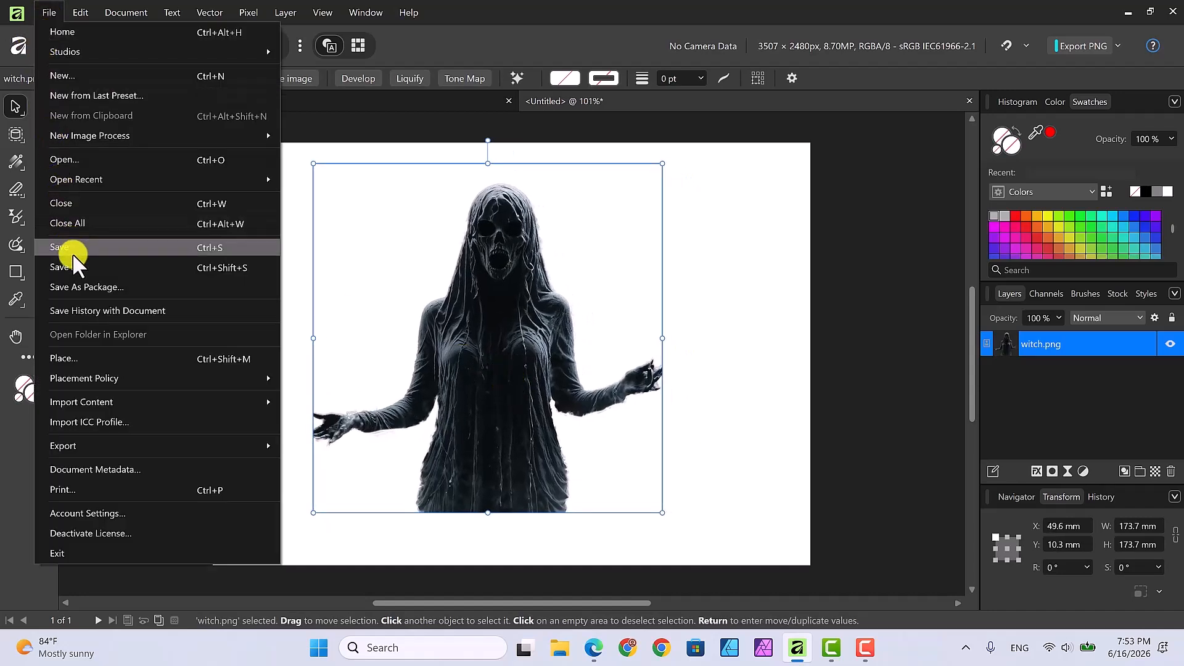
pyautogui.click(65, 358)
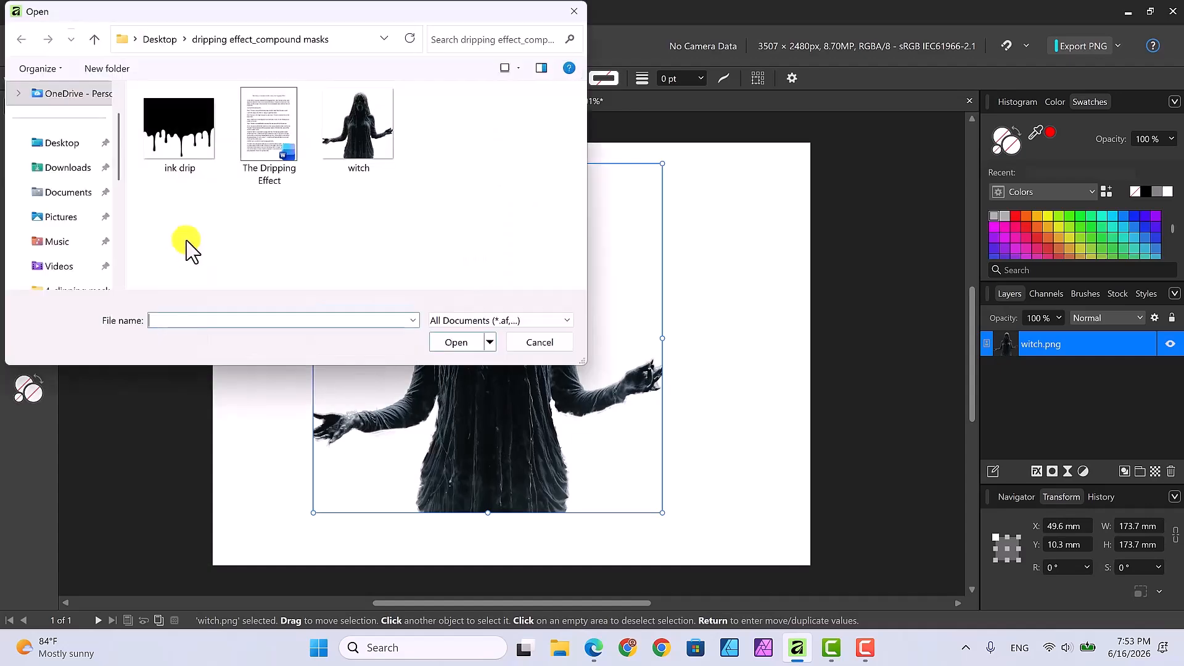
pyautogui.click(165, 116)
pyautogui.click(454, 343)
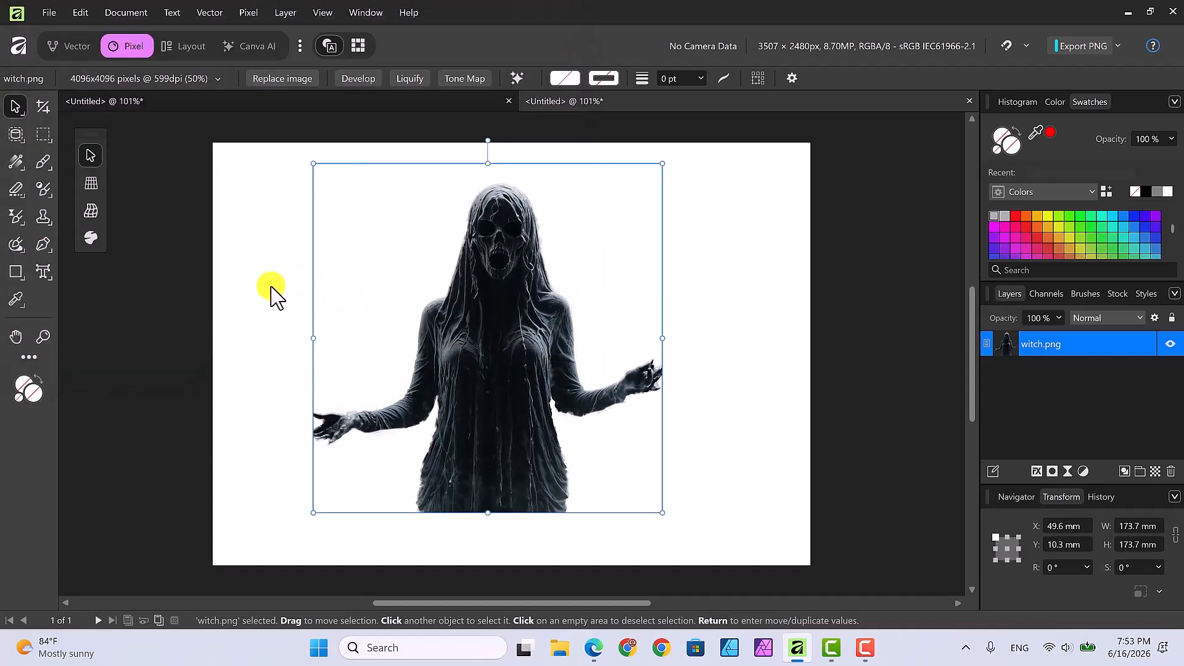
pyautogui.moveTo(272, 288)
pyautogui.mouseDown()
pyautogui.moveTo(338, 344)
pyautogui.moveTo(509, 431)
pyautogui.moveTo(471, 417)
pyautogui.mouseUp()
pyautogui.moveTo(357, 322); pyautogui.dragTo(511, 450)
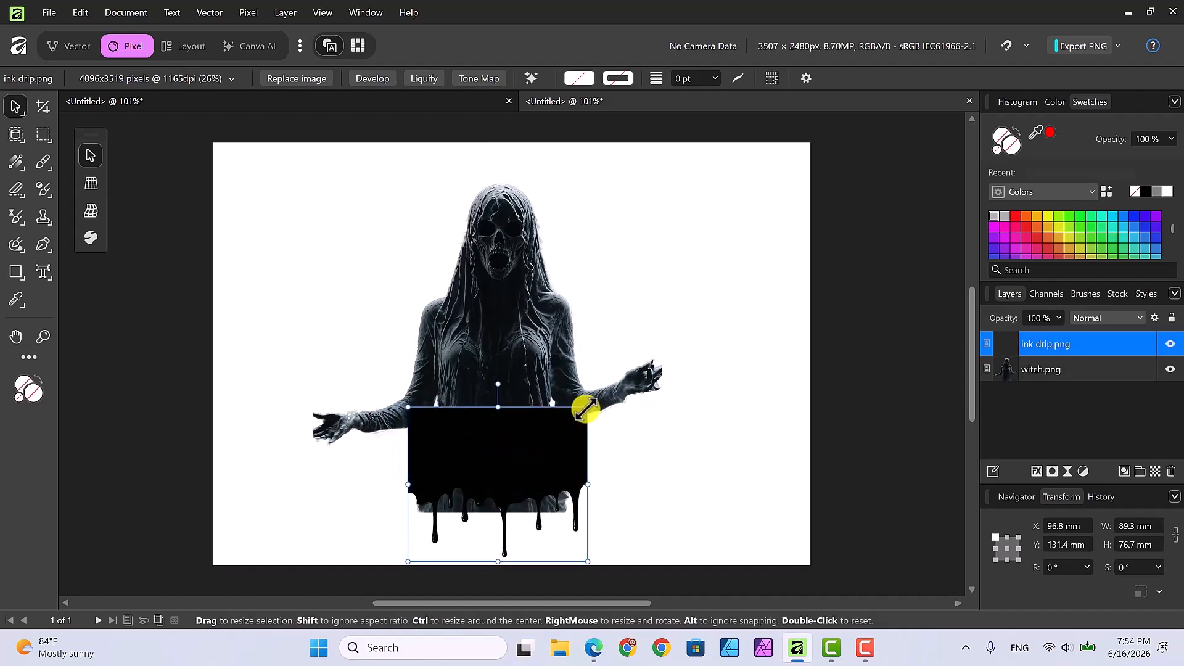
# Step: Shrink the ink drip image to about 78 × 67 mm, align it with the lower dress and invert its colours
pyautogui.moveTo(586, 410); pyautogui.dragTo(548, 419)
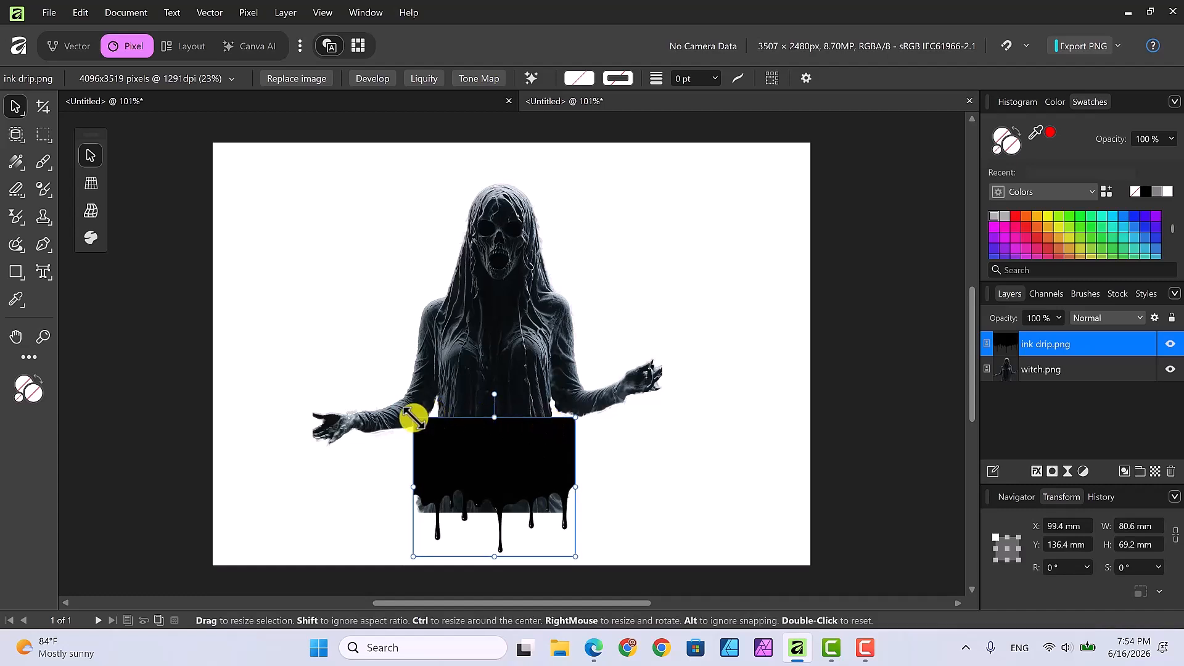
pyautogui.moveTo(416, 419); pyautogui.dragTo(419, 423)
pyautogui.moveTo(513, 435); pyautogui.dragTo(508, 426)
pyautogui.moveTo(510, 430); pyautogui.dragTo(512, 428)
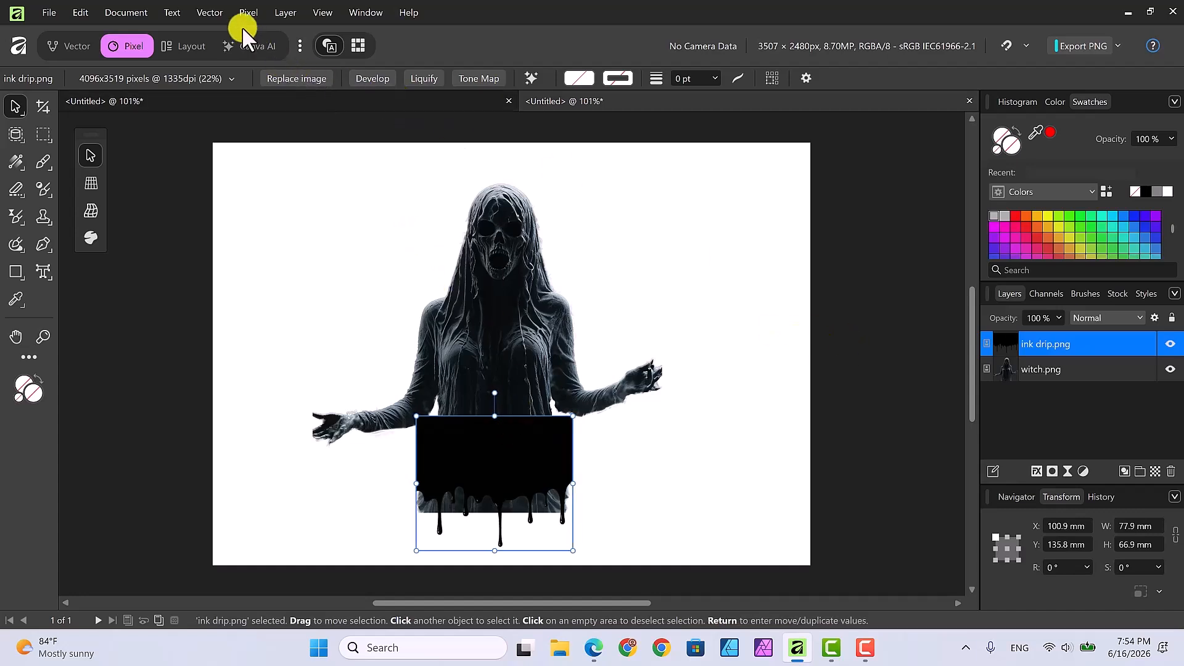
pyautogui.click(247, 10)
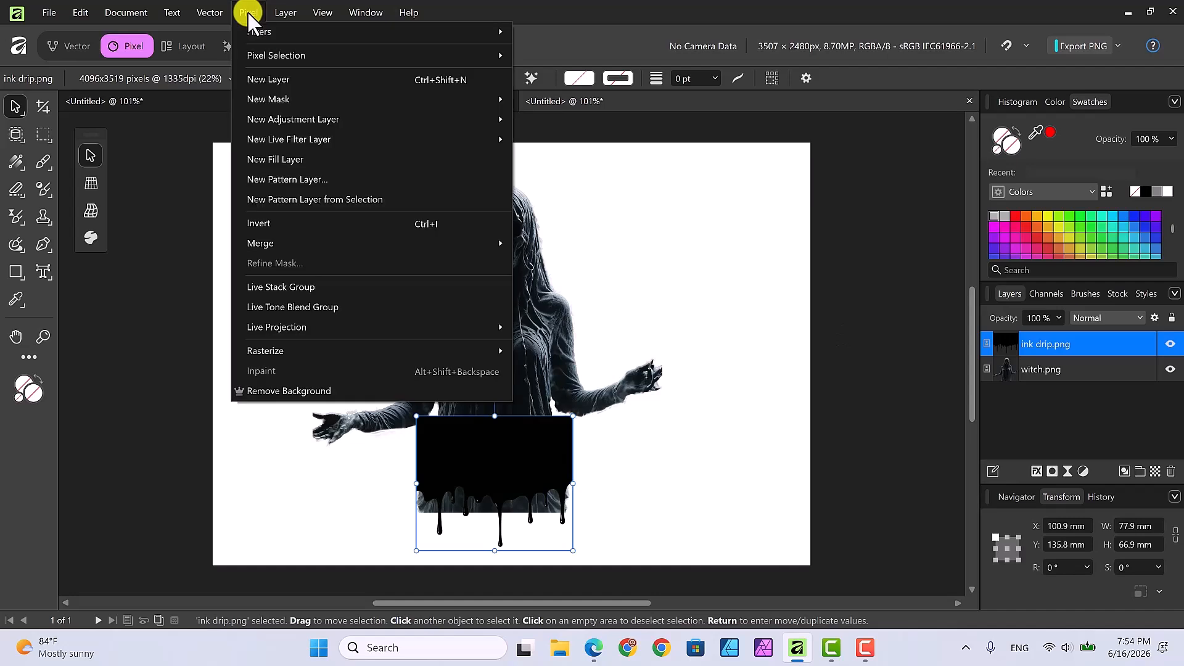
pyautogui.click(274, 228)
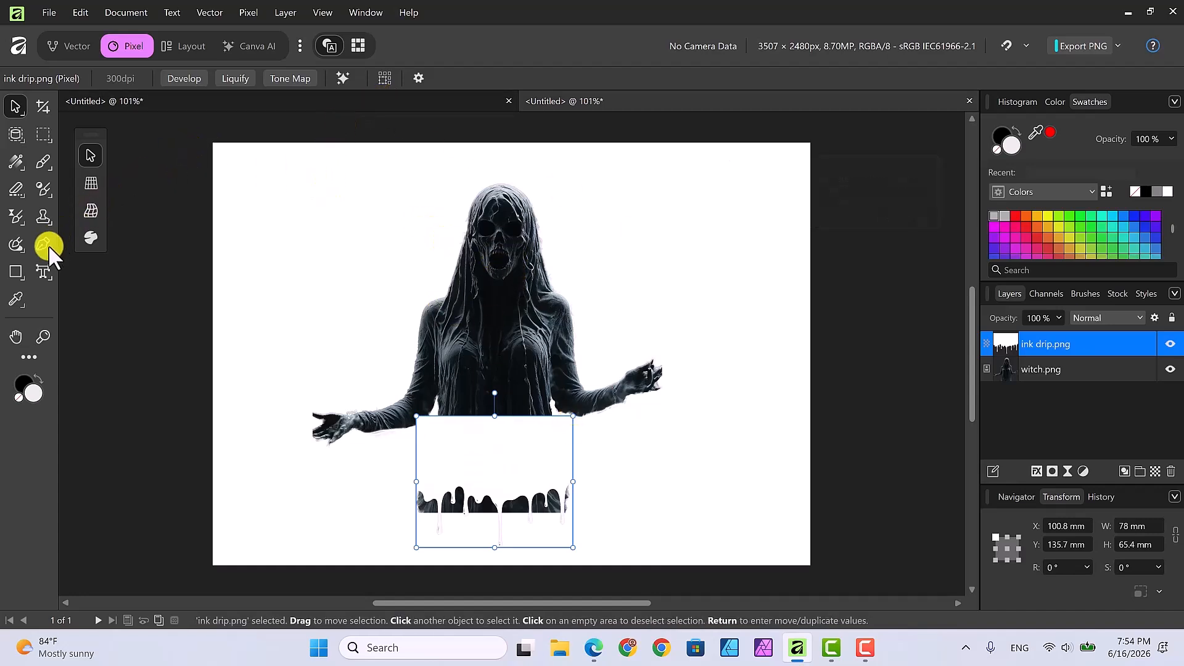
# Step: Draw a grey rectangle about 300 × 210 mm covering the whole page
pyautogui.click(16, 274)
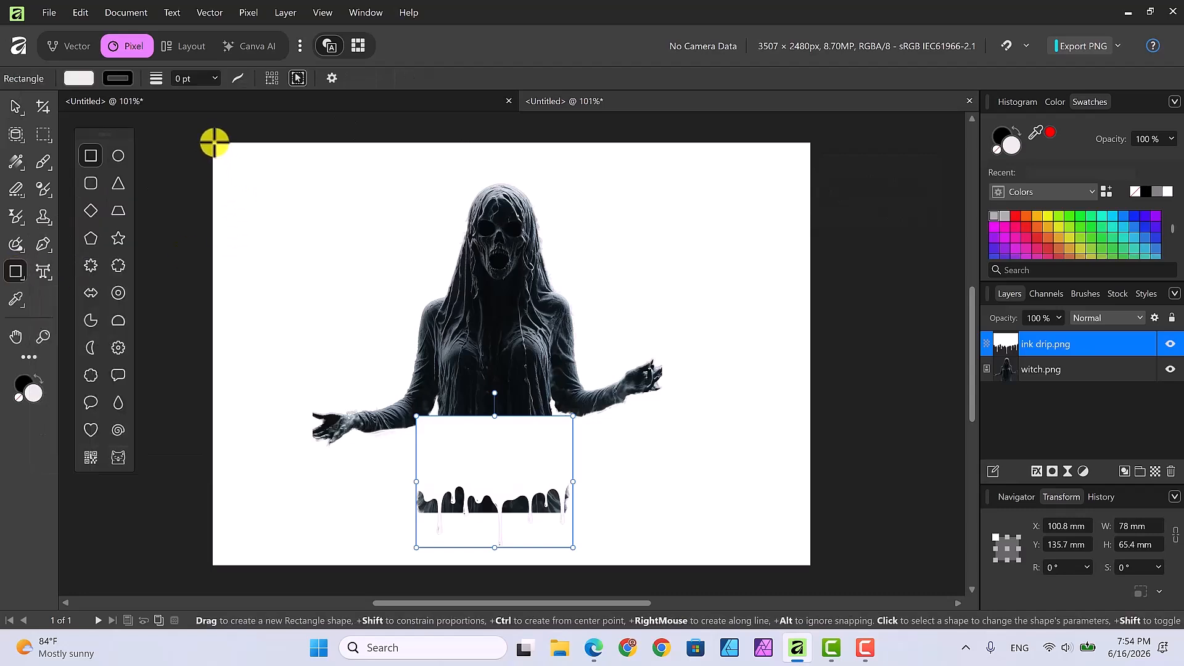
pyautogui.moveTo(214, 143); pyautogui.dragTo(810, 547)
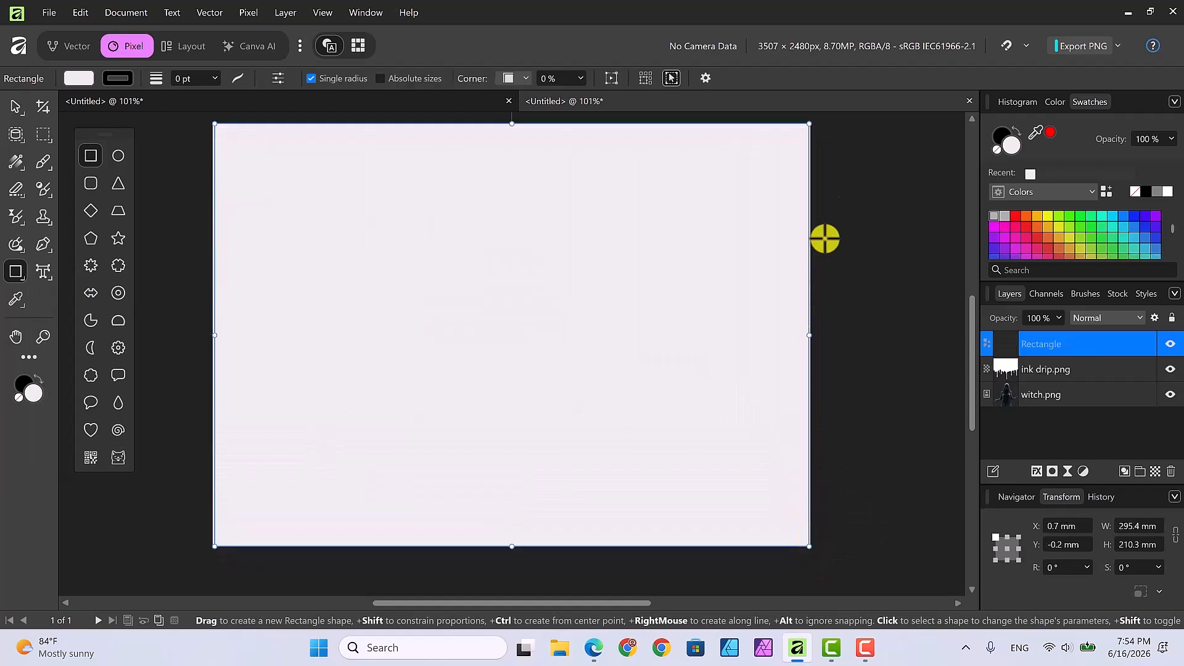
pyautogui.click(1157, 191)
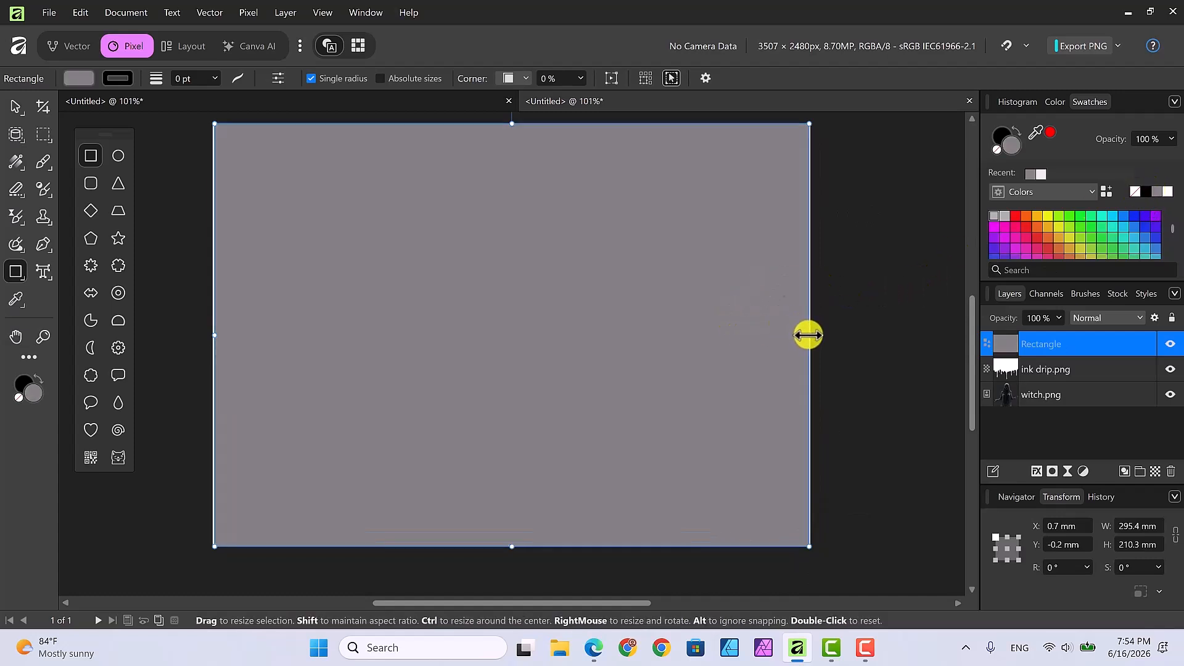
pyautogui.moveTo(810, 335); pyautogui.dragTo(811, 334)
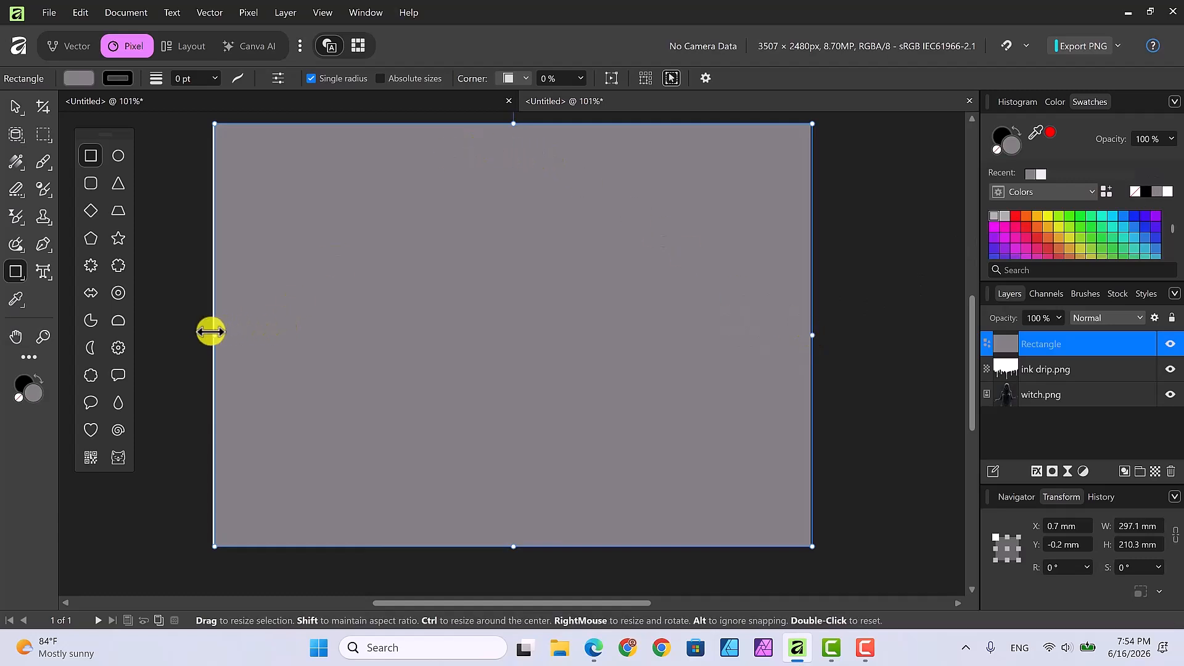
pyautogui.moveTo(217, 339); pyautogui.dragTo(207, 336)
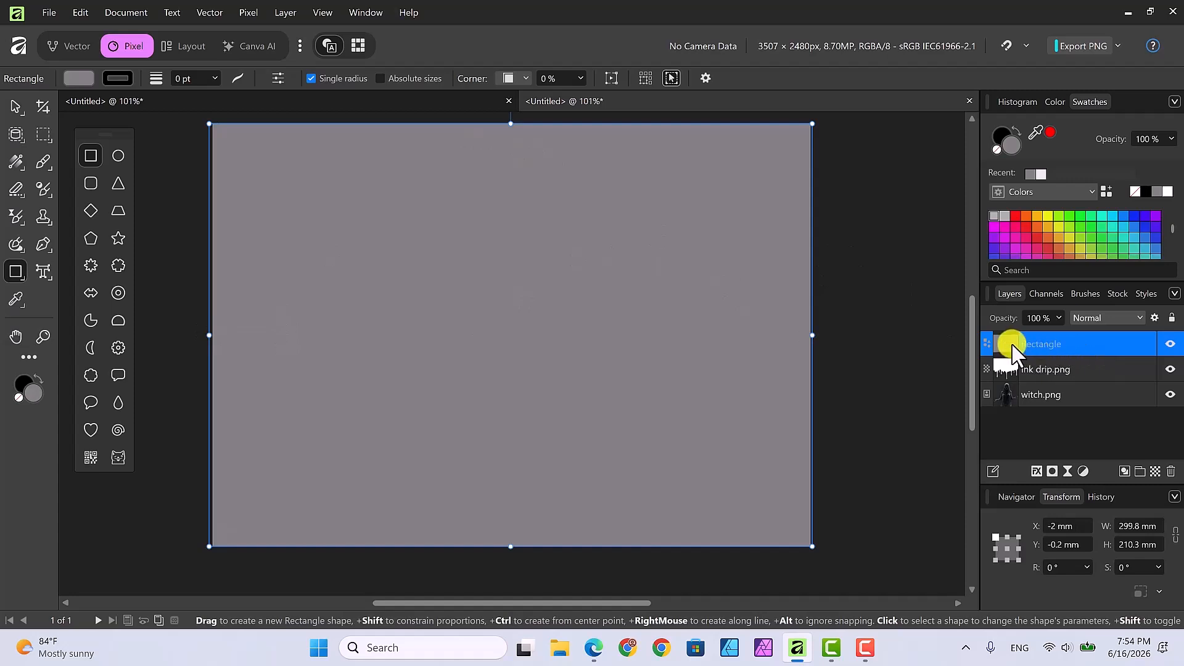
# Step: Move the grey rectangle layer beneath the witch and ink drip layers so it serves as the background
pyautogui.moveTo(1012, 348)
pyautogui.mouseDown()
pyautogui.moveTo(1019, 417)
pyautogui.moveTo(1007, 414)
pyautogui.mouseUp()
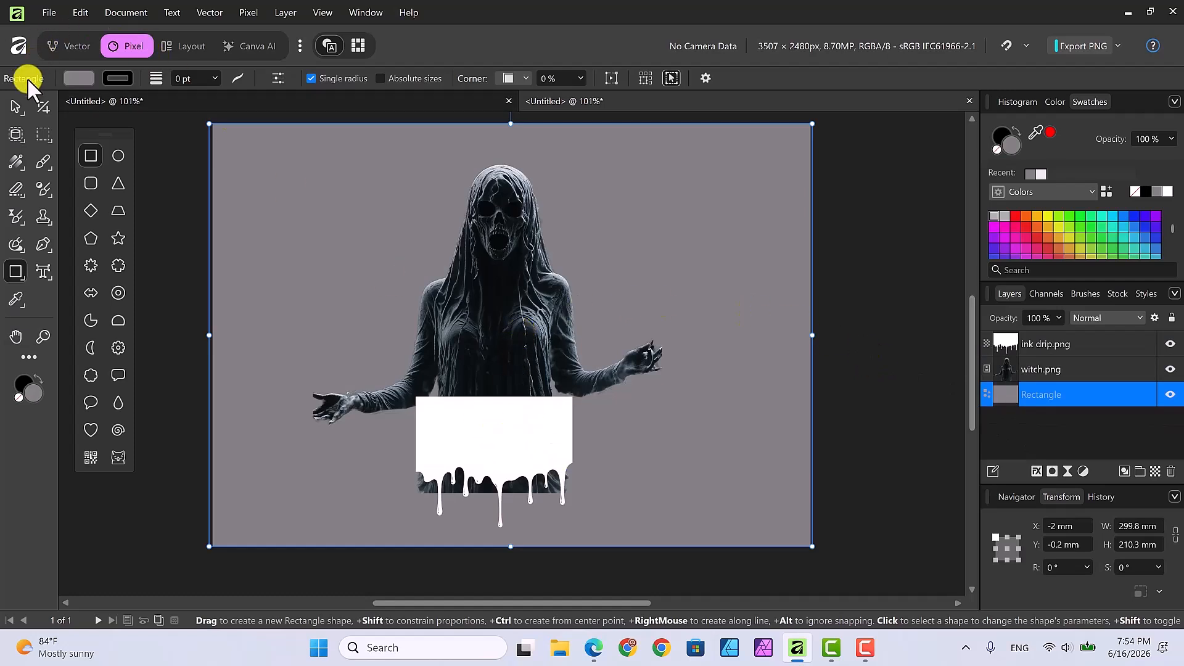
pyautogui.click(13, 108)
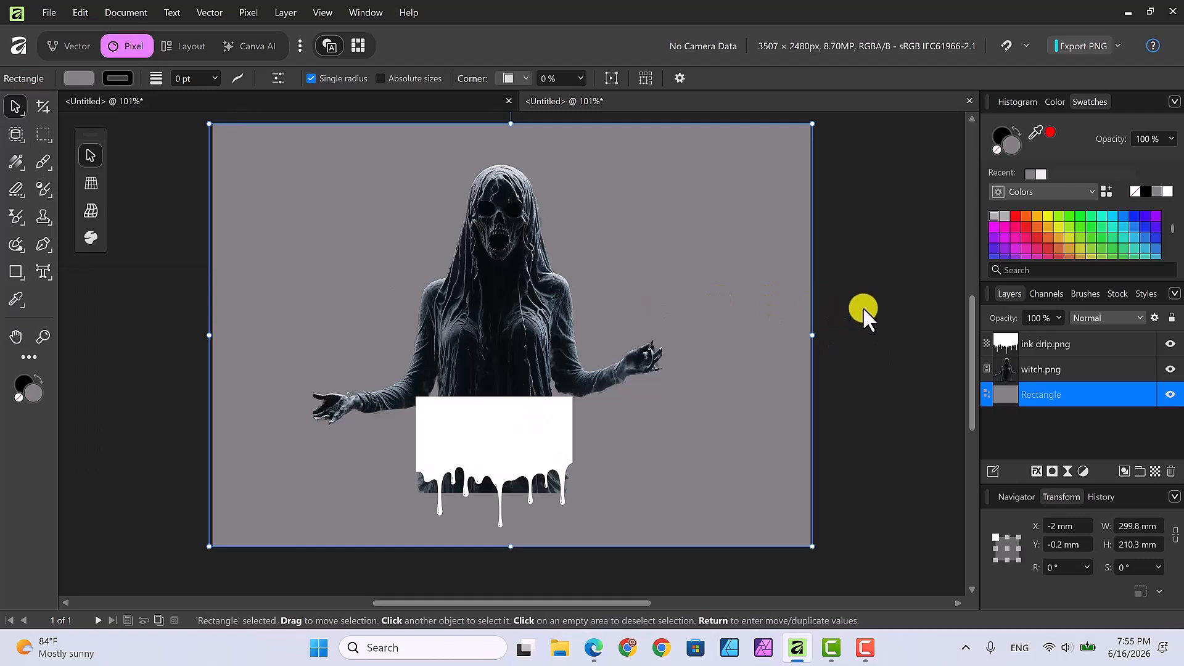
# Step: Rasterize the ink drip layer to a mask and hide it
pyautogui.click(1043, 343)
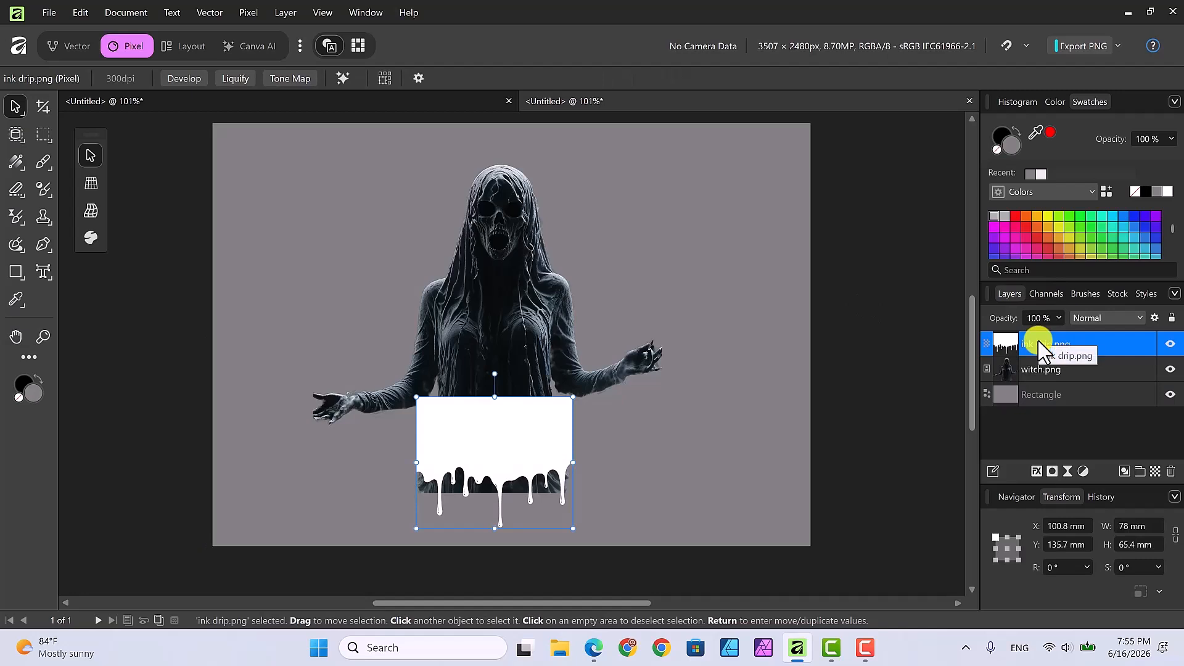
pyautogui.rightClick(1039, 342)
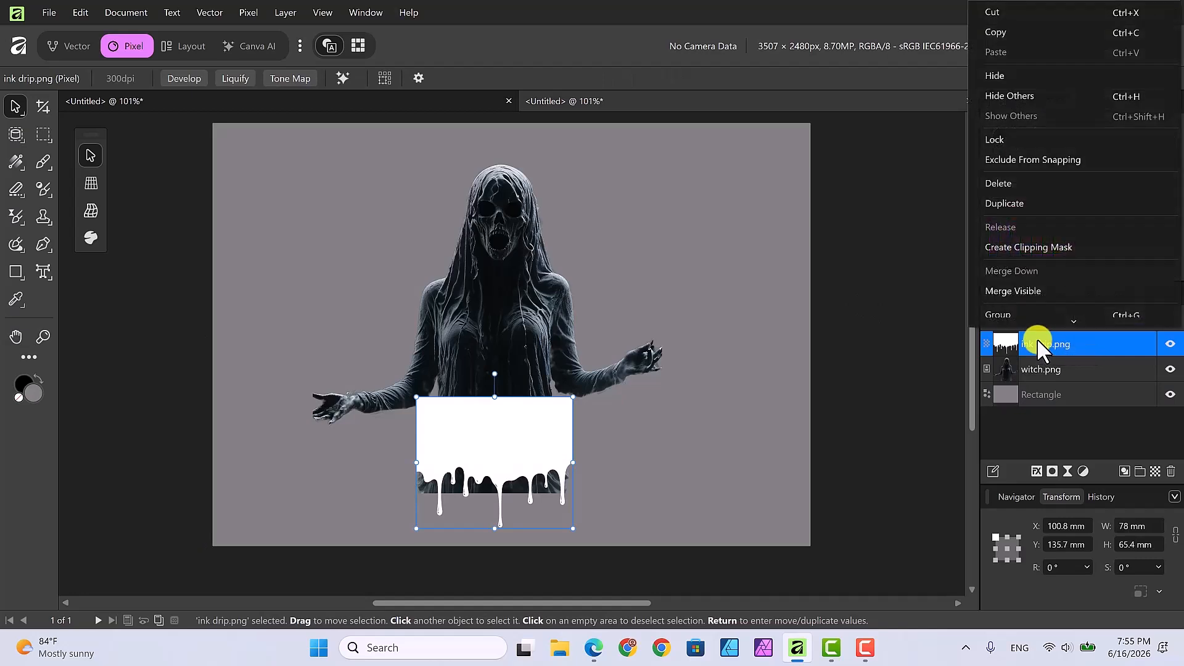
pyautogui.scroll(-4, 1070, 227)
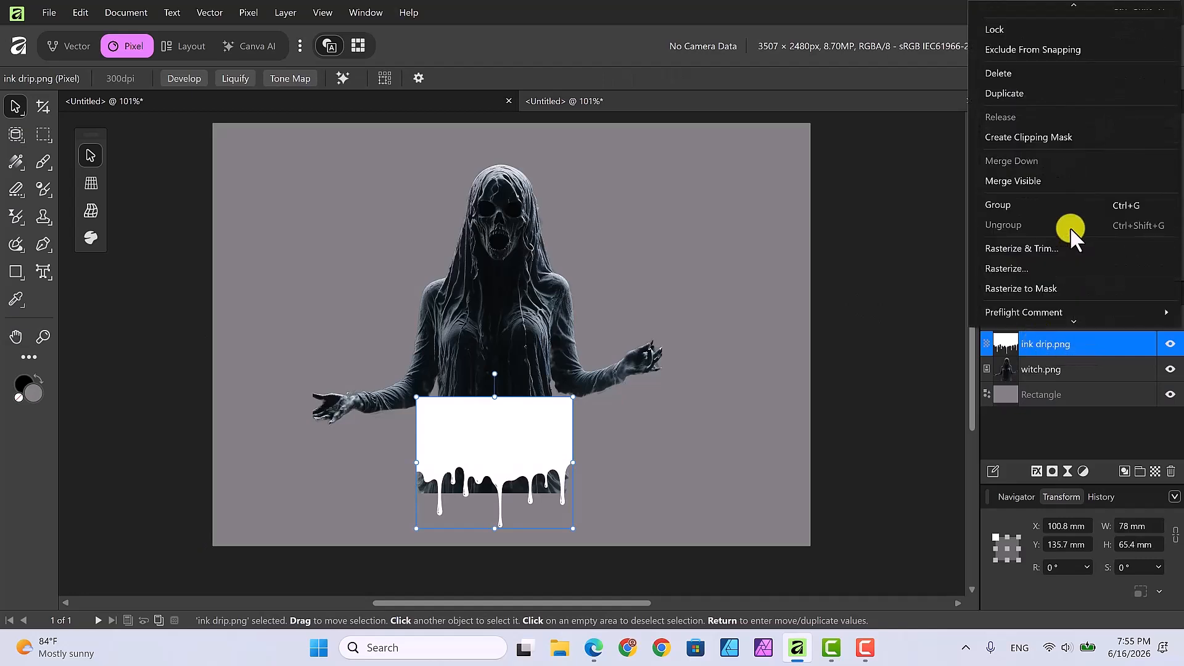
pyautogui.scroll(-2, 1071, 226)
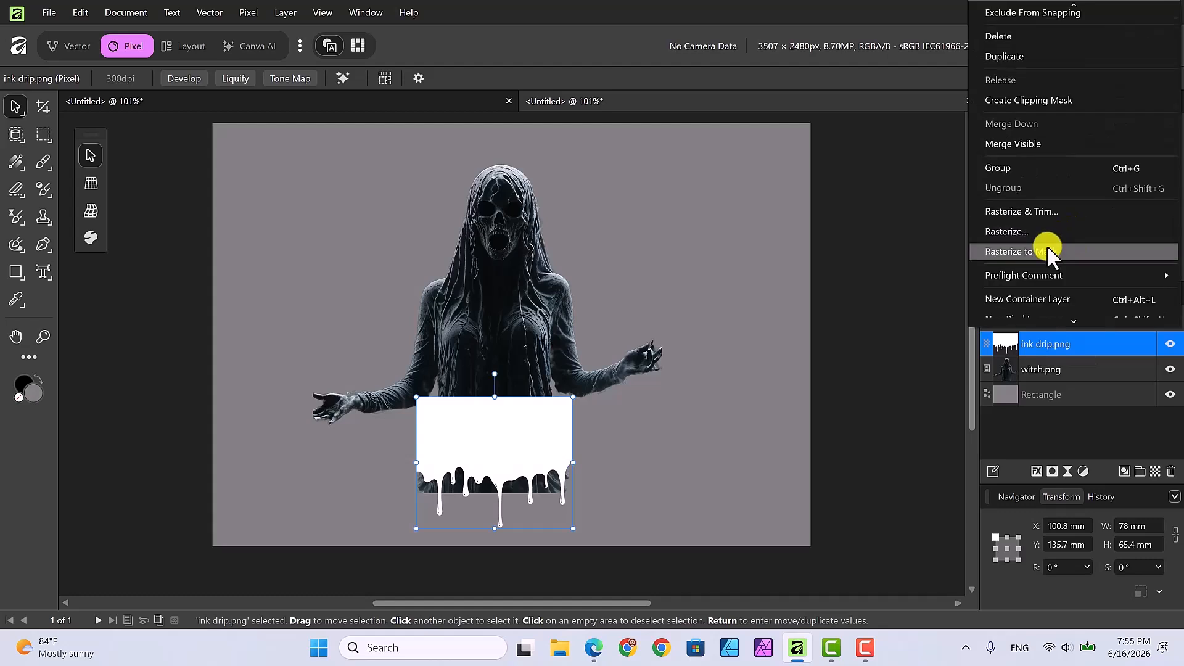
pyautogui.click(1046, 246)
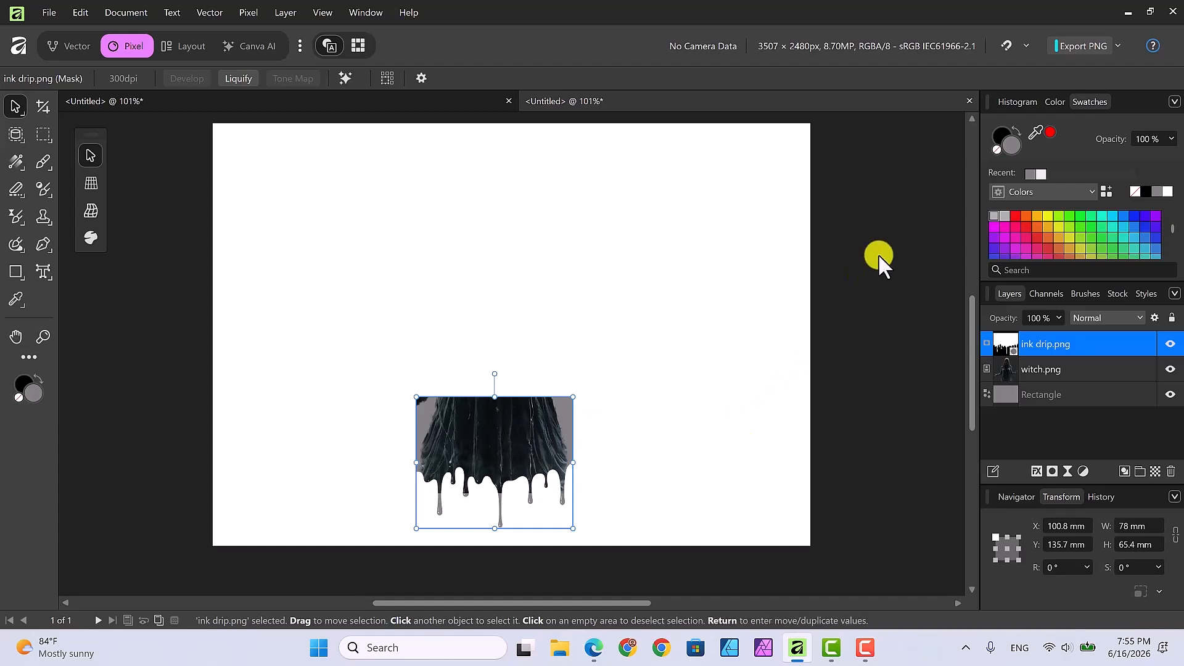
pyautogui.keyDown('alt'); pyautogui.click(1171, 344); pyautogui.keyUp('alt')
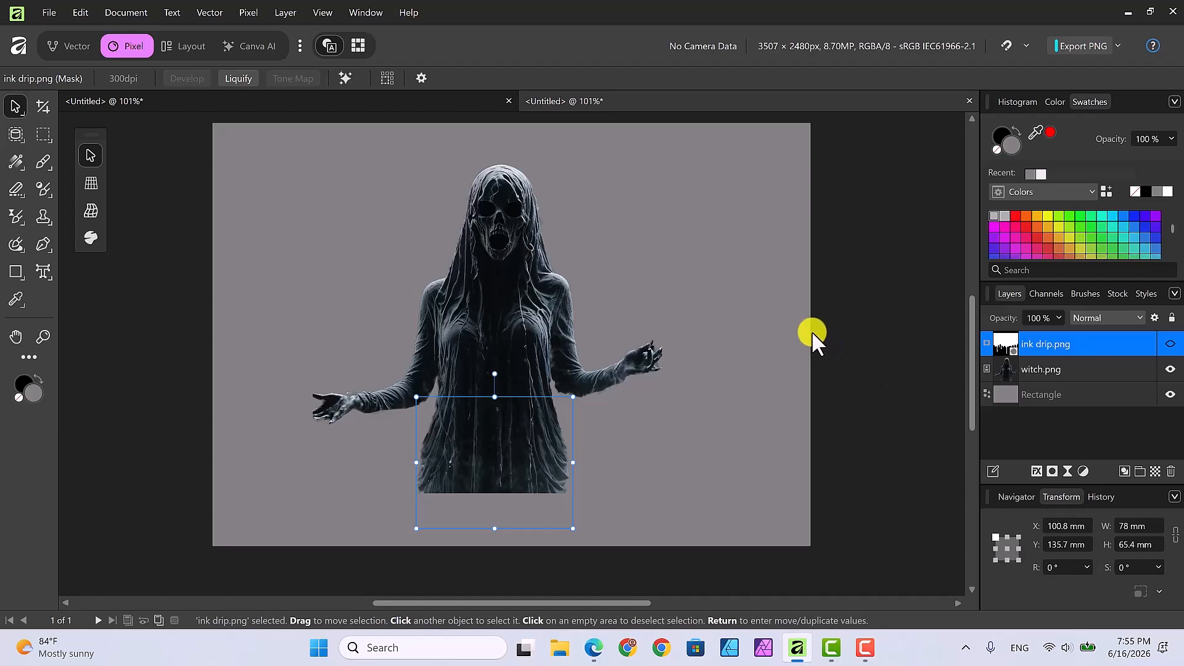
# Step: Add a mask to the witch layer and invert it to black
pyautogui.click(1071, 369)
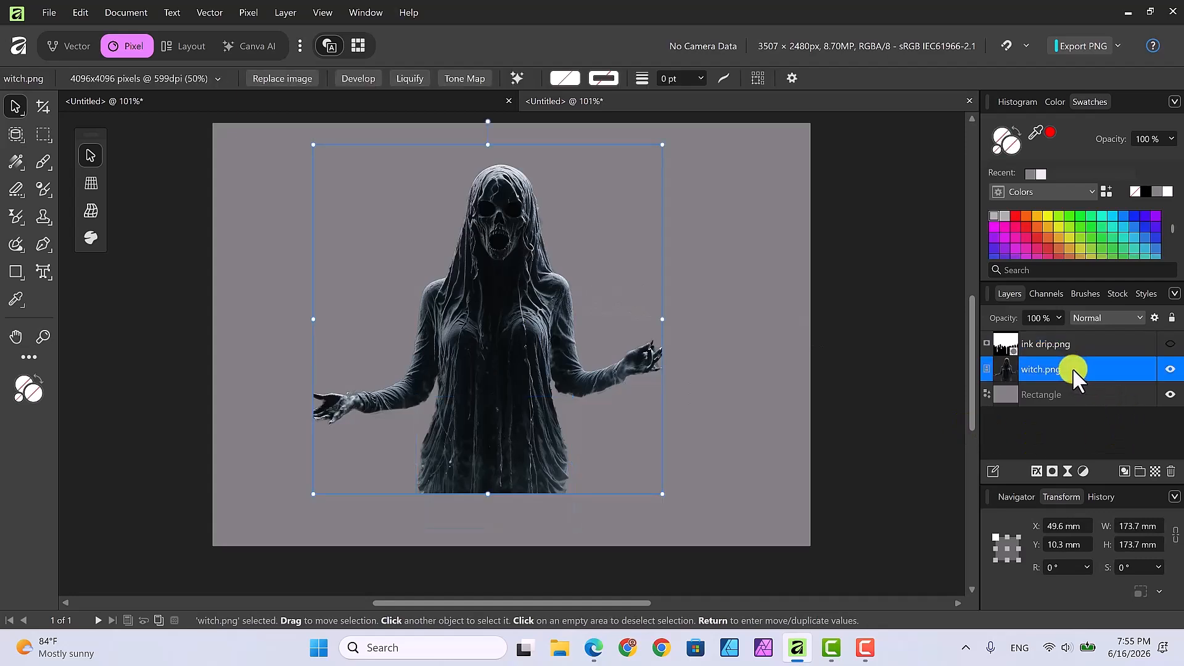
pyautogui.click(1053, 472)
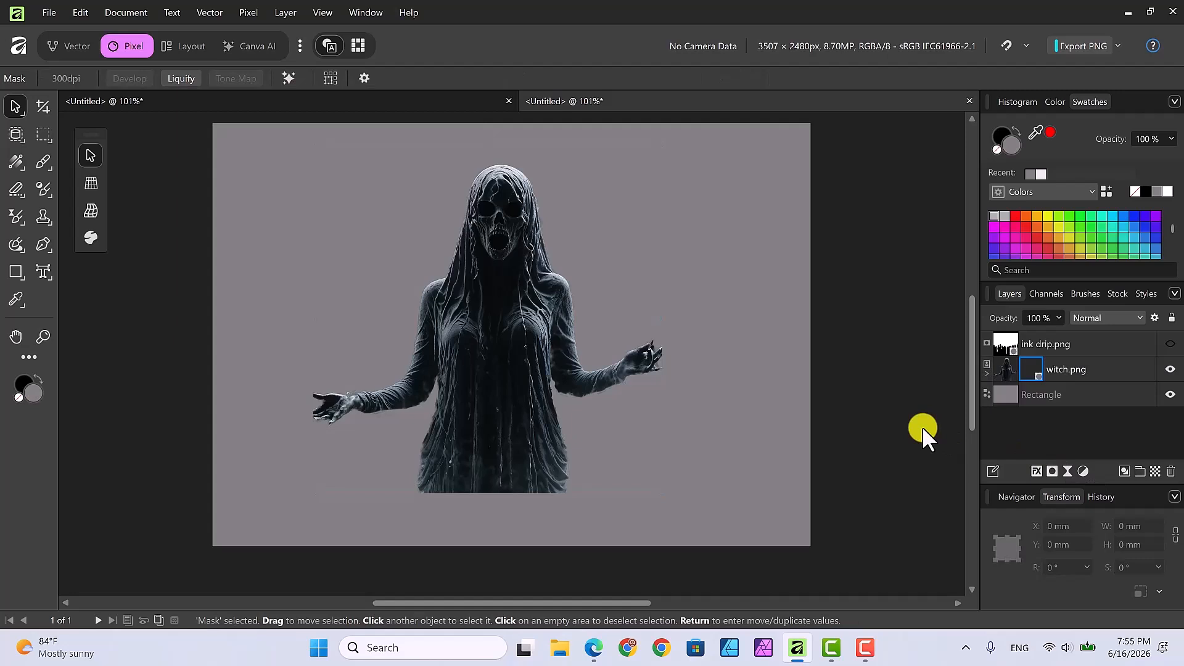
pyautogui.click(987, 371)
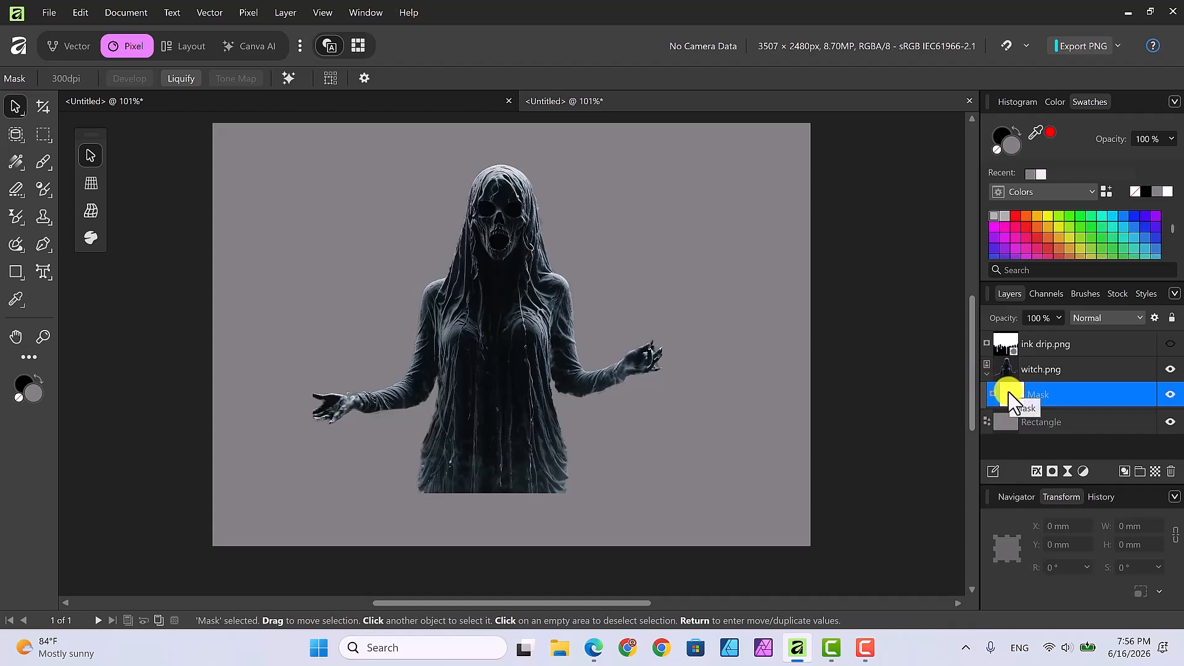
pyautogui.rightClick(1010, 398)
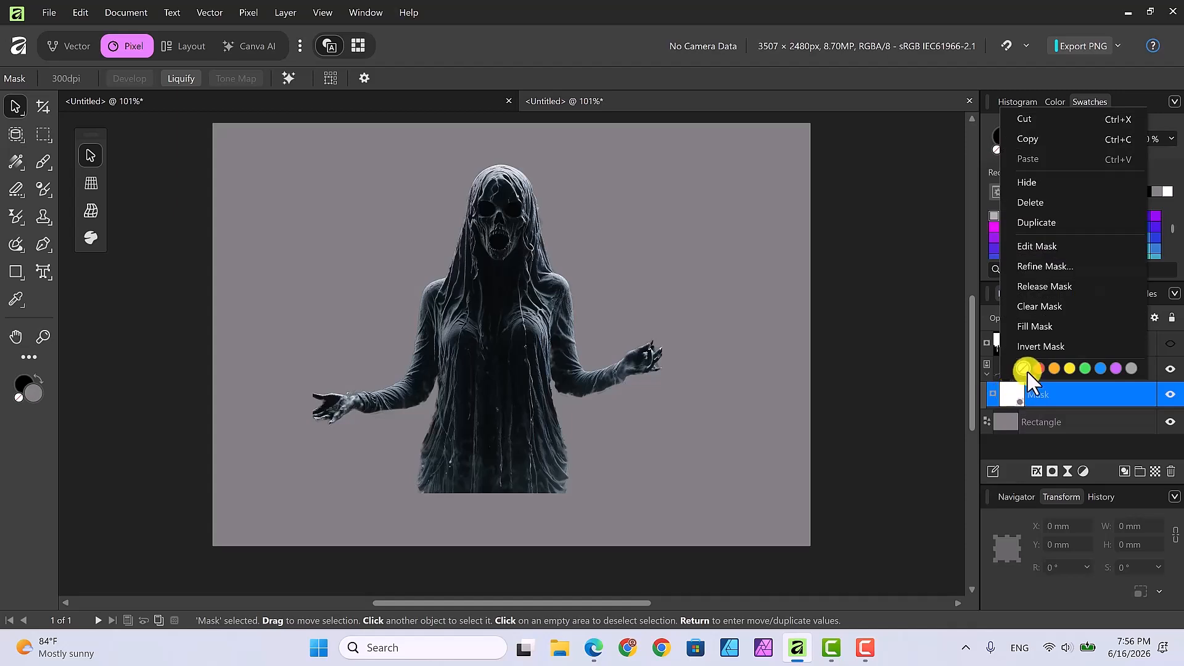
pyautogui.click(1035, 346)
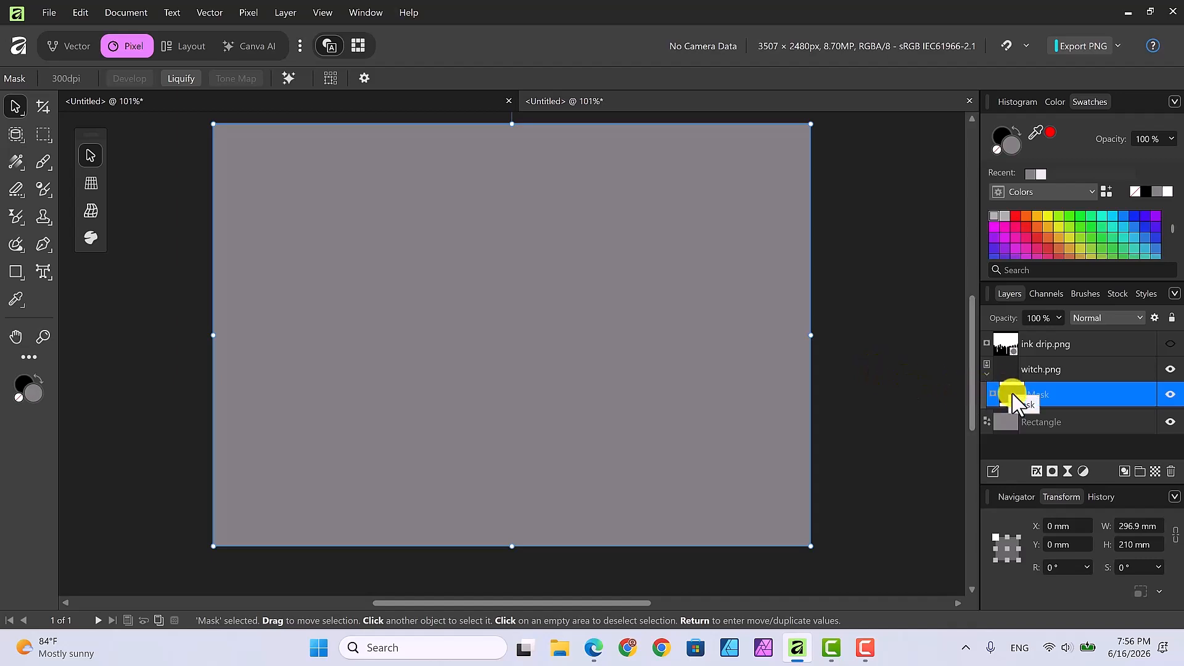
pyautogui.moveTo(1012, 394); pyautogui.dragTo(1022, 392)
pyautogui.moveTo(1025, 389); pyautogui.dragTo(1063, 388)
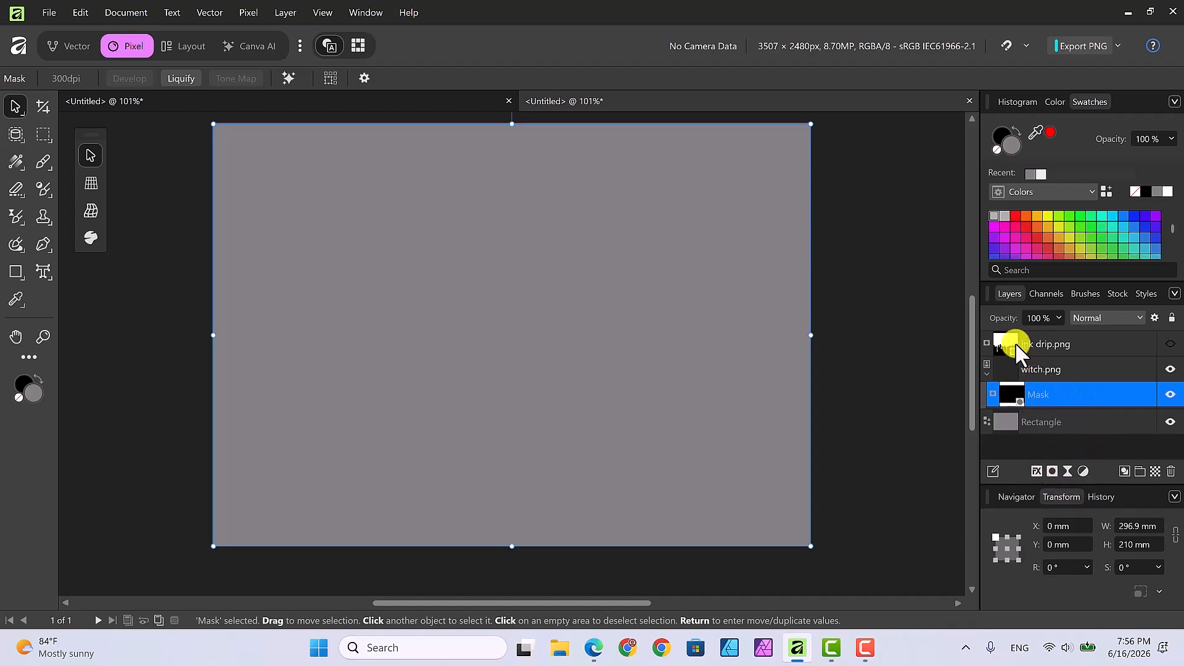
# Step: Add a compound mask and nest it inside the witch layer
pyautogui.click(1052, 472)
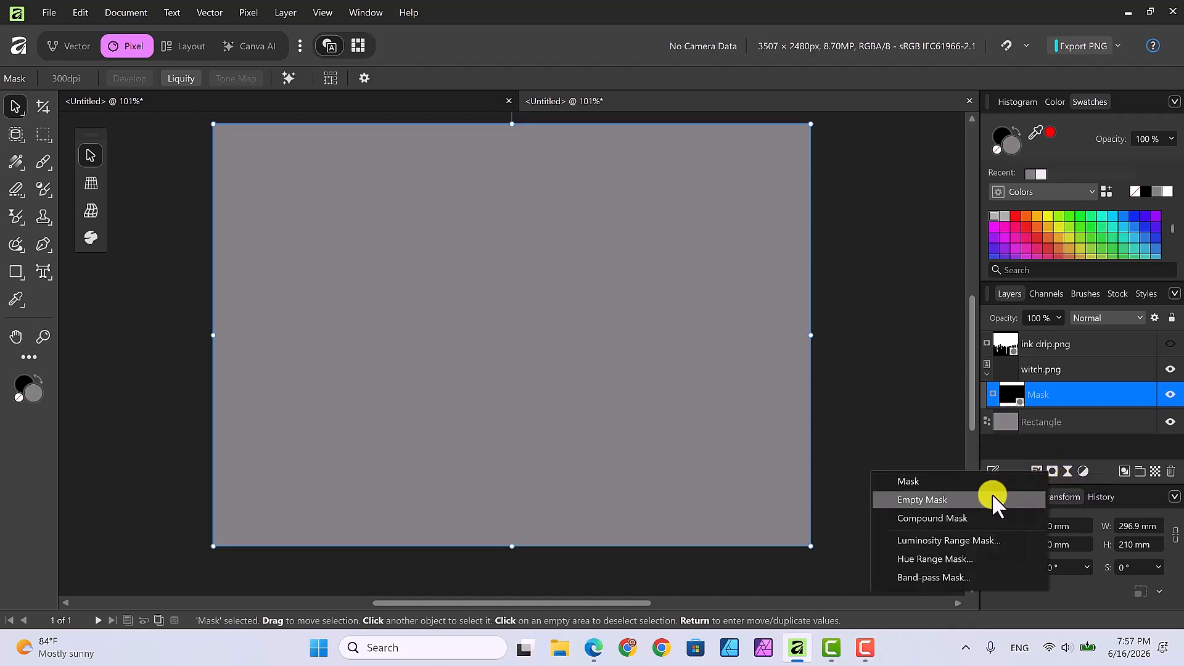
pyautogui.click(957, 518)
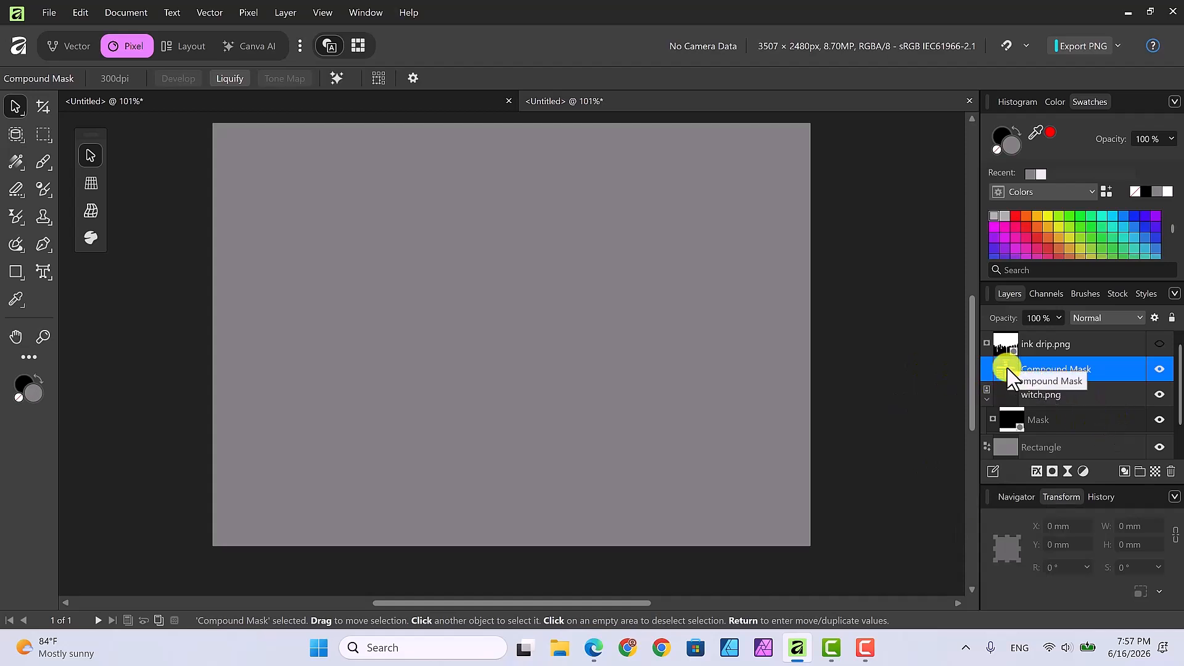
pyautogui.moveTo(1008, 369); pyautogui.dragTo(1011, 393)
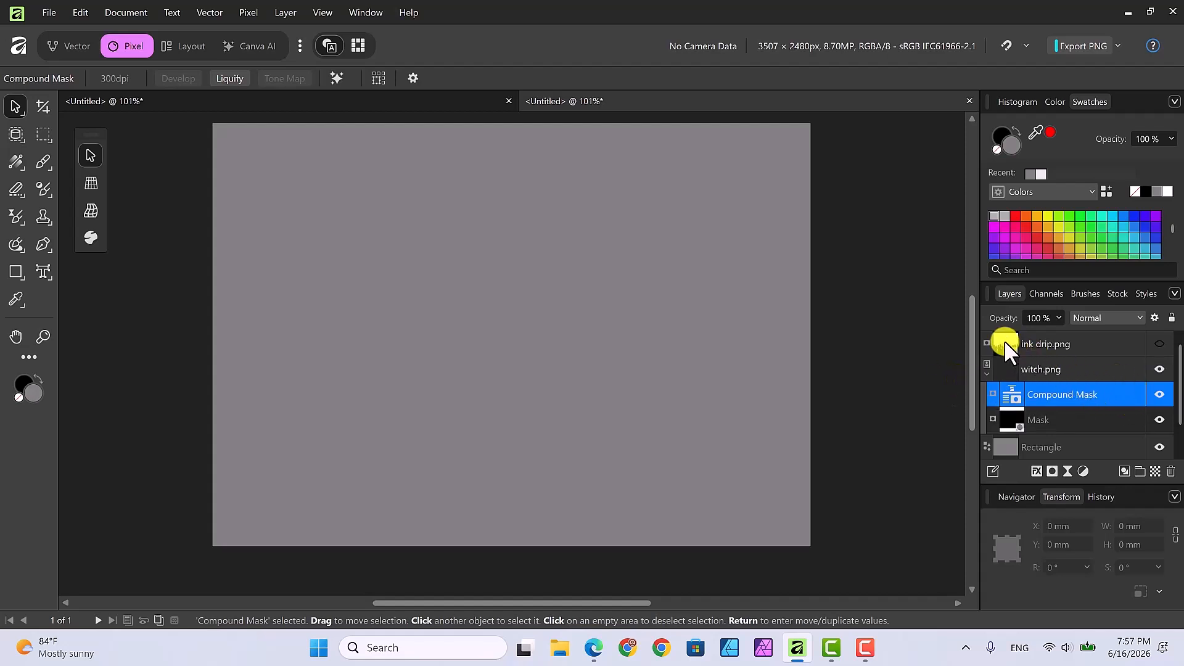
# Step: Nest the ink drip mask and the black mask inside the compound mask, and make the ink drip mask visible
pyautogui.moveTo(1009, 345); pyautogui.dragTo(1025, 391)
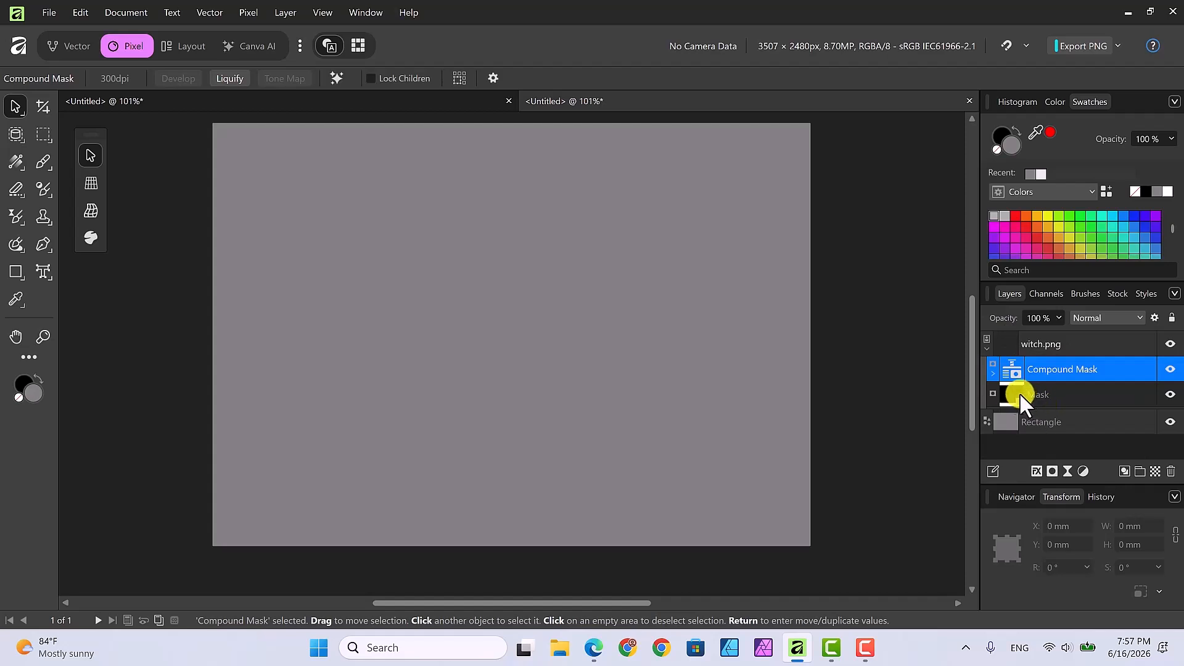
pyautogui.moveTo(1011, 392); pyautogui.dragTo(1021, 370)
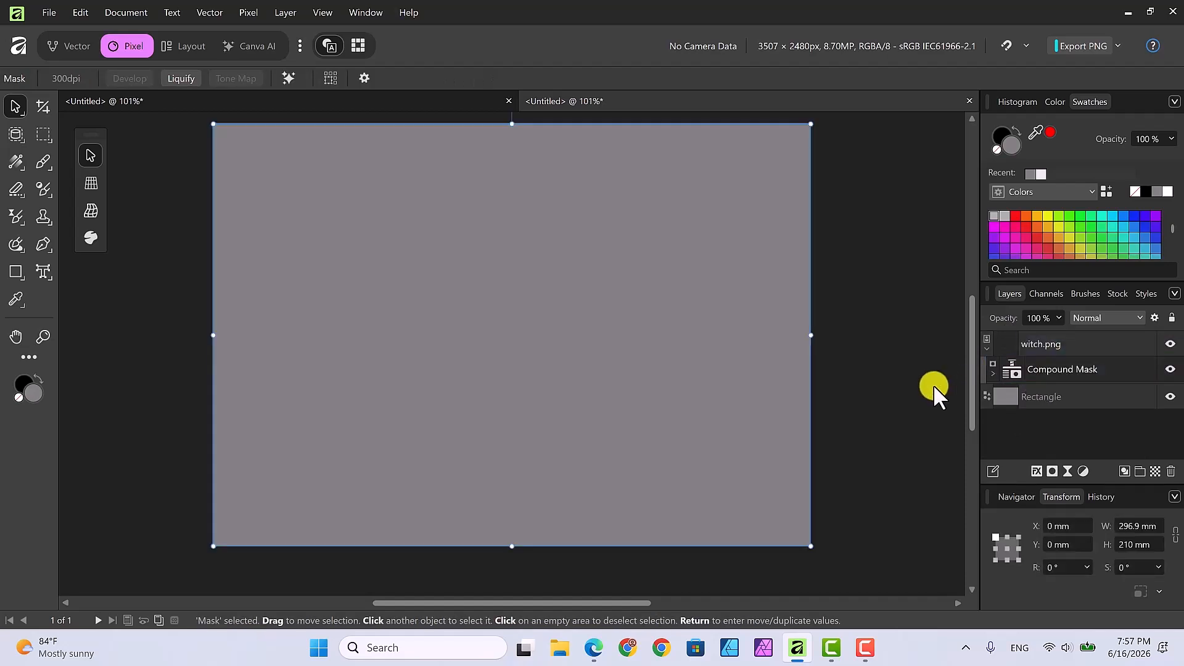
pyautogui.click(993, 375)
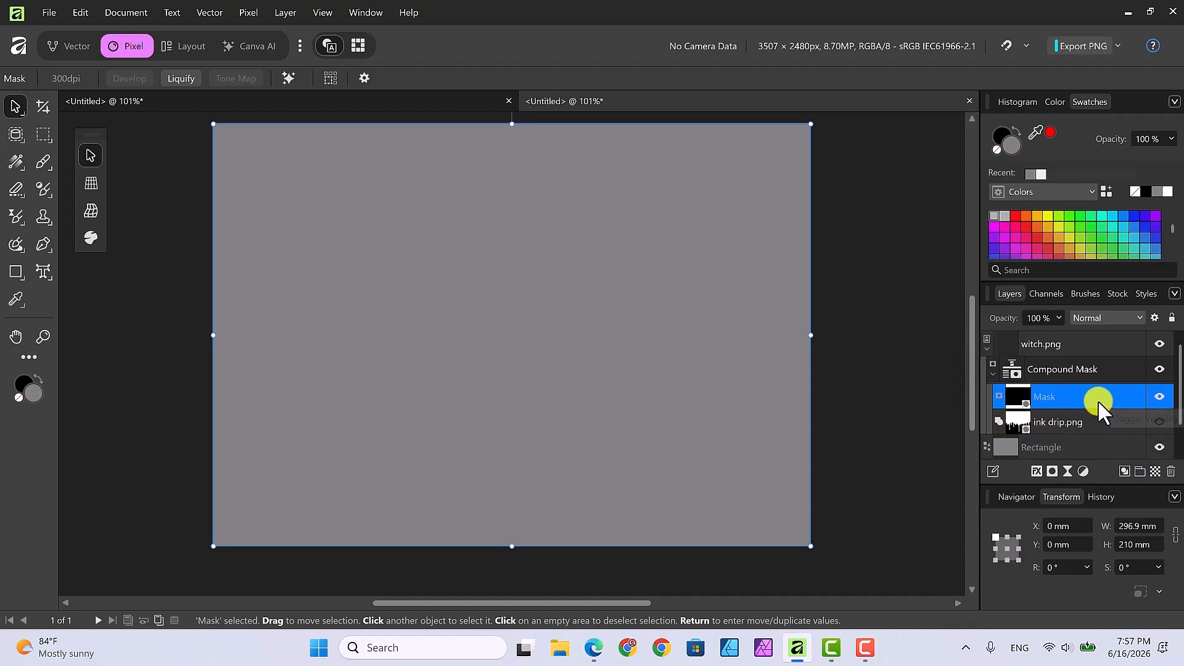
pyautogui.click(1160, 422)
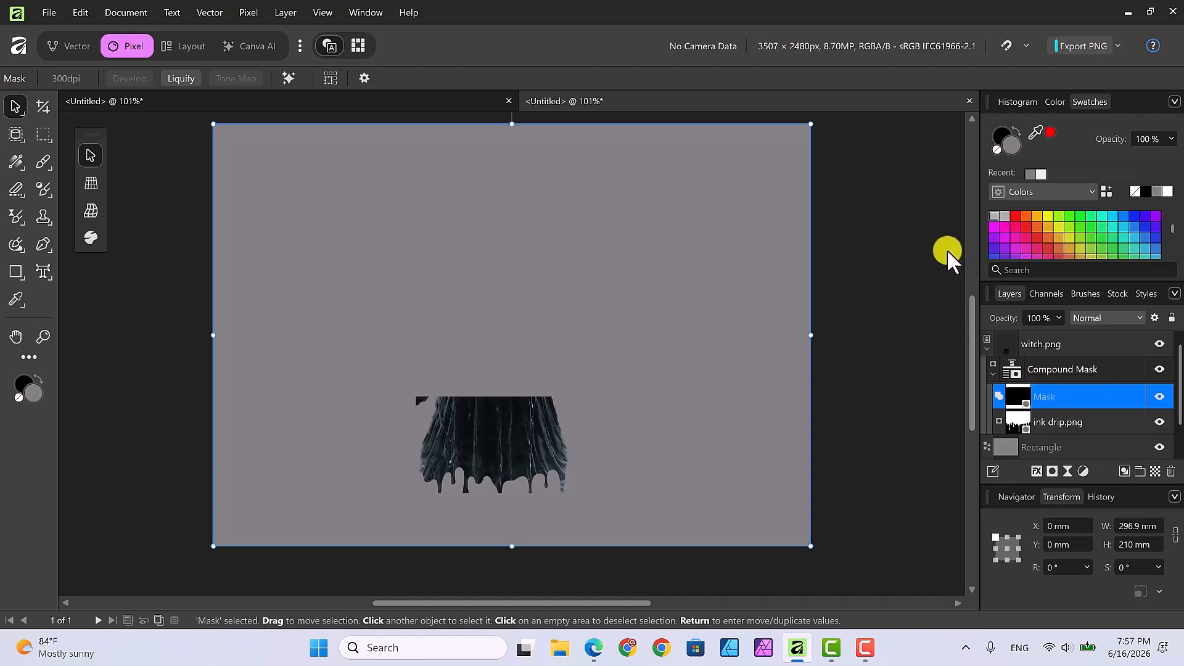
# Step: Paint white on the black mask with a 148.9 px brush to reveal the witch's head, arms and body above the drips
pyautogui.click(42, 161)
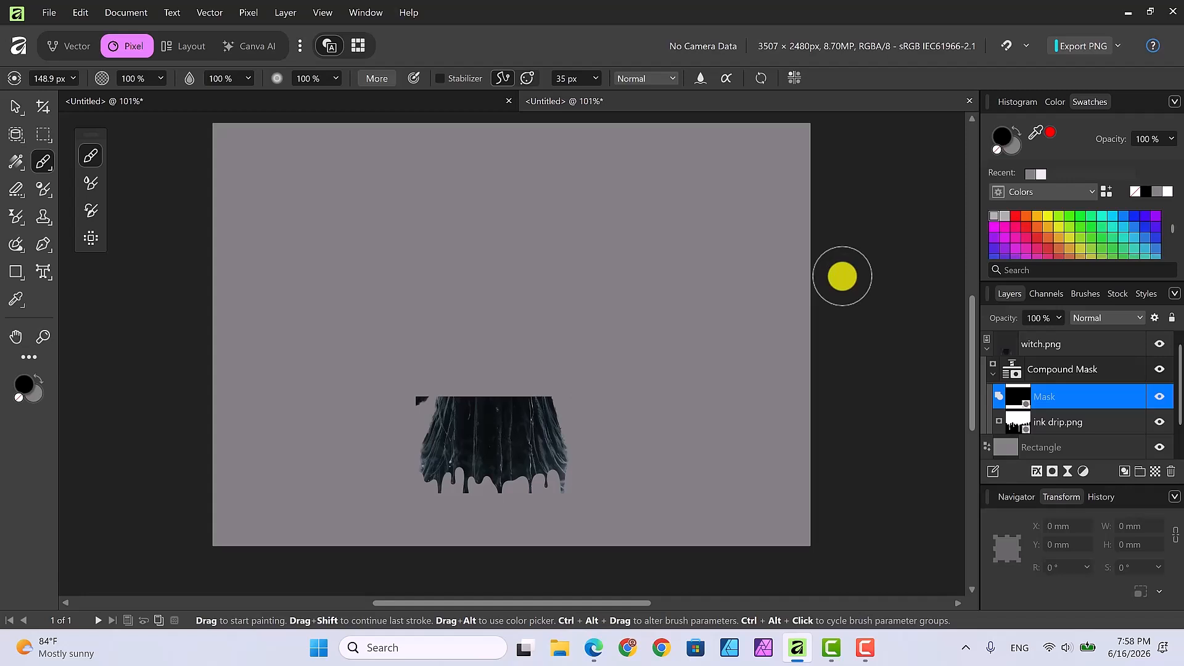
pyautogui.press('d')
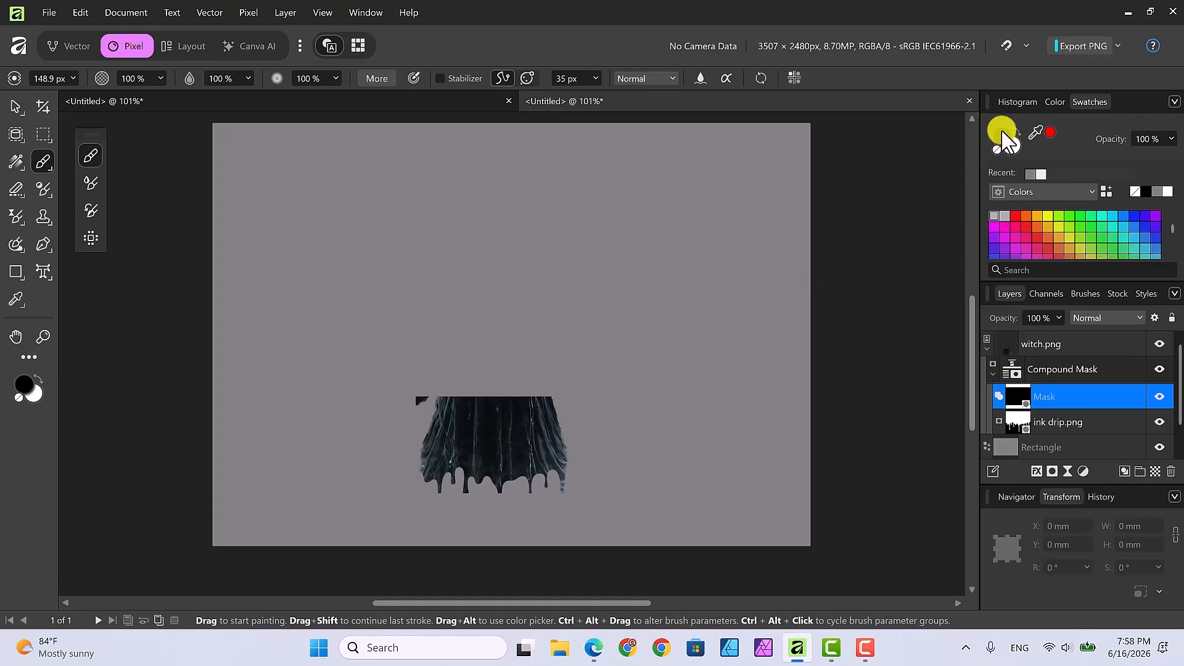
pyautogui.click(1080, 294)
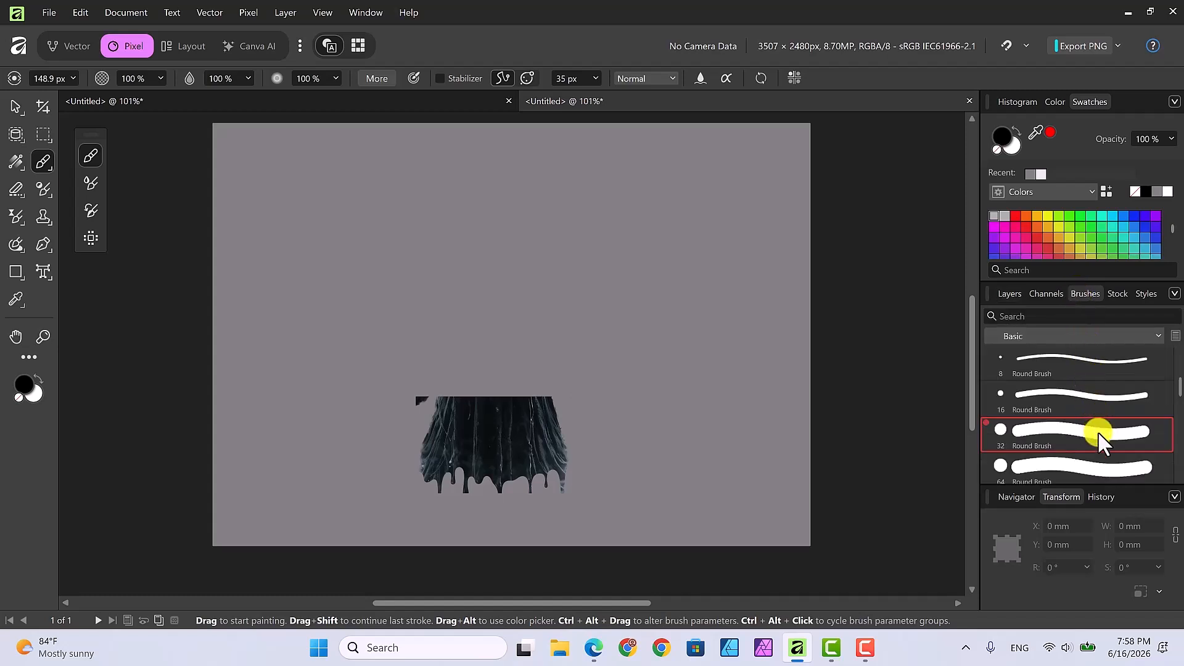
pyautogui.click(1008, 293)
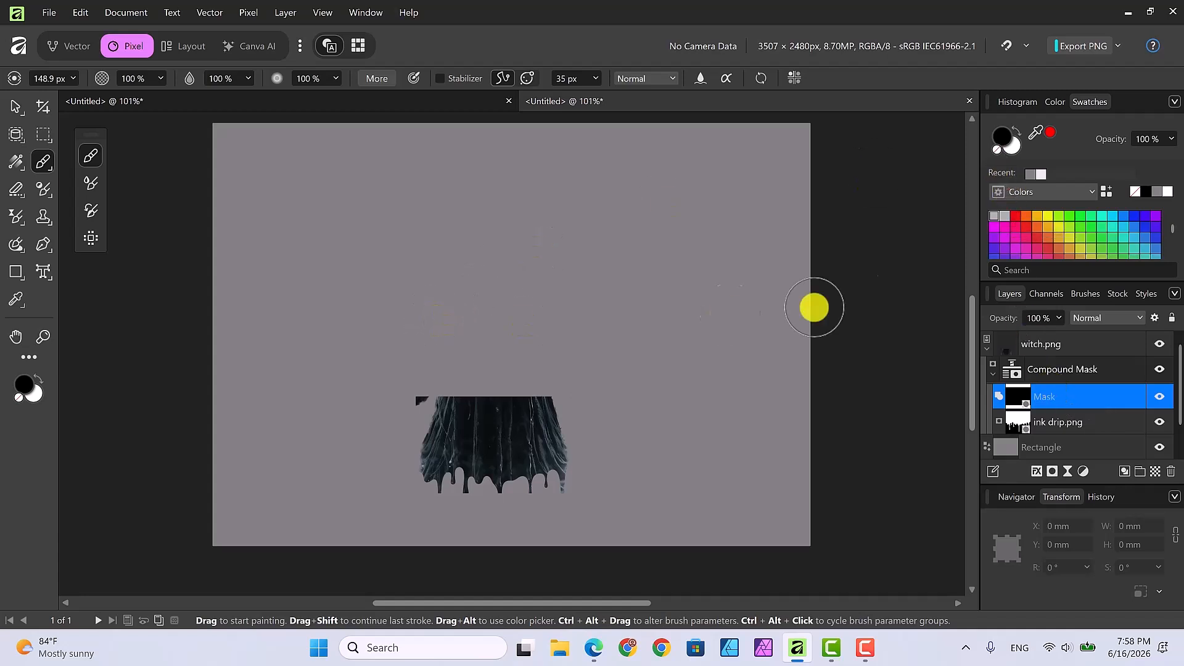
pyautogui.click(1013, 148)
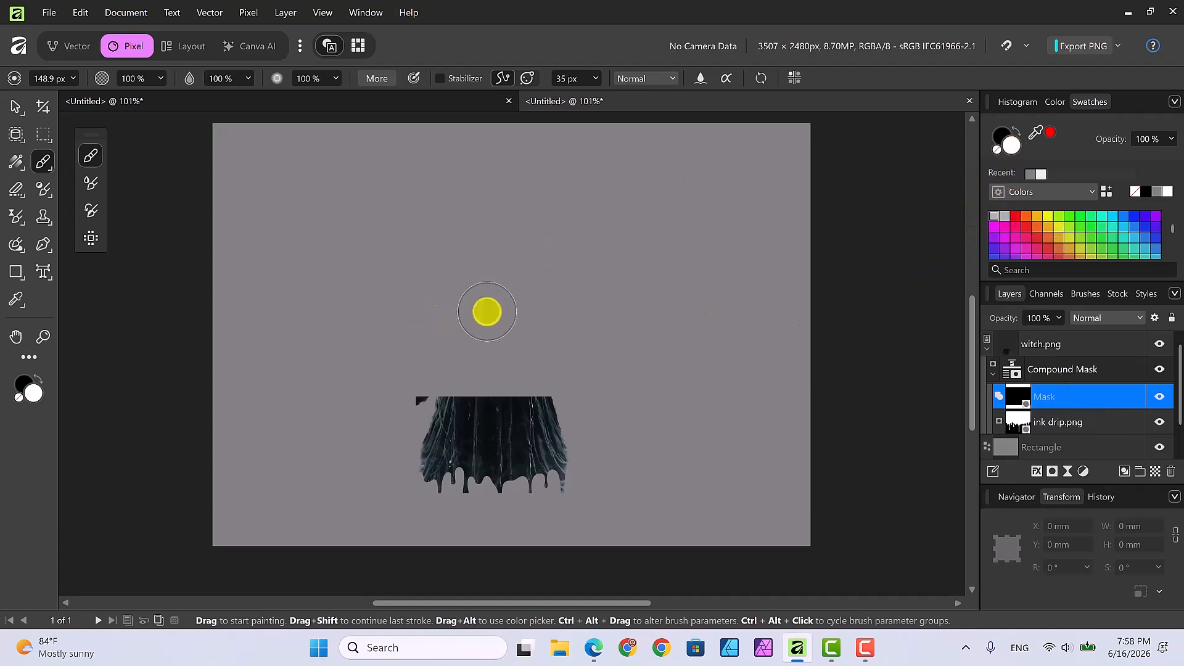
pyautogui.moveTo(487, 311)
pyautogui.mouseDown()
pyautogui.moveTo(426, 314)
pyautogui.moveTo(529, 332)
pyautogui.moveTo(420, 329)
pyautogui.moveTo(521, 358)
pyautogui.moveTo(464, 350)
pyautogui.moveTo(438, 373)
pyautogui.moveTo(461, 333)
pyautogui.moveTo(399, 325)
pyautogui.moveTo(385, 311)
pyautogui.moveTo(437, 380)
pyautogui.moveTo(459, 379)
pyautogui.moveTo(372, 387)
pyautogui.moveTo(582, 391)
pyautogui.moveTo(400, 393)
pyautogui.moveTo(594, 381)
pyautogui.moveTo(507, 360)
pyautogui.moveTo(601, 378)
pyautogui.moveTo(528, 367)
pyautogui.moveTo(425, 305)
pyautogui.moveTo(506, 258)
pyautogui.mouseUp()
pyautogui.moveTo(416, 254)
pyautogui.mouseDown()
pyautogui.moveTo(408, 287)
pyautogui.moveTo(476, 219)
pyautogui.moveTo(440, 276)
pyautogui.moveTo(472, 191)
pyautogui.moveTo(505, 246)
pyautogui.moveTo(502, 190)
pyautogui.moveTo(488, 174)
pyautogui.moveTo(499, 202)
pyautogui.moveTo(446, 182)
pyautogui.moveTo(483, 175)
pyautogui.moveTo(547, 246)
pyautogui.moveTo(565, 307)
pyautogui.moveTo(514, 174)
pyautogui.moveTo(566, 349)
pyautogui.moveTo(533, 238)
pyautogui.moveTo(530, 287)
pyautogui.moveTo(501, 254)
pyautogui.moveTo(508, 336)
pyautogui.moveTo(497, 294)
pyautogui.moveTo(486, 326)
pyautogui.moveTo(478, 268)
pyautogui.moveTo(459, 334)
pyautogui.moveTo(451, 259)
pyautogui.moveTo(417, 373)
pyautogui.moveTo(378, 395)
pyautogui.moveTo(301, 400)
pyautogui.moveTo(412, 415)
pyautogui.moveTo(302, 413)
pyautogui.moveTo(393, 415)
pyautogui.moveTo(325, 410)
pyautogui.moveTo(434, 396)
pyautogui.moveTo(487, 314)
pyautogui.moveTo(545, 376)
pyautogui.moveTo(664, 371)
pyautogui.moveTo(570, 404)
pyautogui.moveTo(661, 379)
pyautogui.moveTo(674, 362)
pyautogui.moveTo(654, 343)
pyautogui.moveTo(676, 371)
pyautogui.moveTo(654, 350)
pyautogui.moveTo(604, 362)
pyautogui.moveTo(683, 360)
pyautogui.moveTo(592, 379)
pyautogui.moveTo(693, 356)
pyautogui.moveTo(599, 390)
pyautogui.moveTo(661, 373)
pyautogui.moveTo(515, 386)
pyautogui.moveTo(555, 373)
pyautogui.moveTo(508, 268)
pyautogui.moveTo(505, 217)
pyautogui.moveTo(481, 353)
pyautogui.moveTo(419, 483)
pyautogui.moveTo(435, 421)
pyautogui.moveTo(424, 445)
pyautogui.moveTo(411, 444)
pyautogui.moveTo(492, 406)
pyautogui.moveTo(504, 360)
pyautogui.mouseUp()
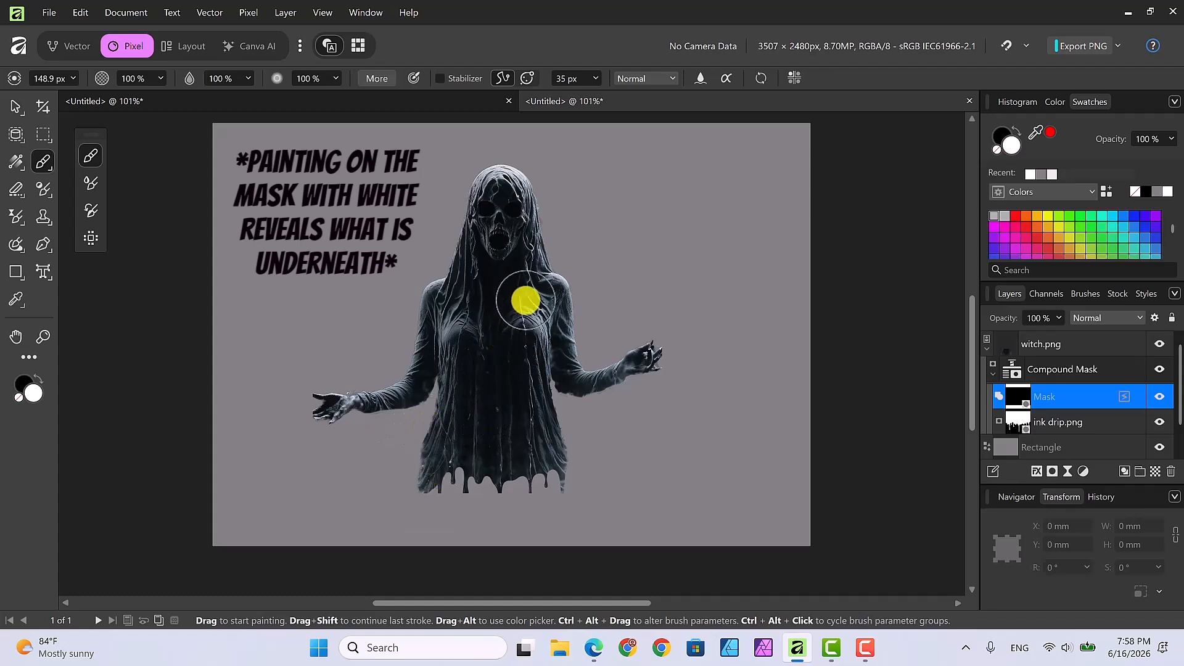
# Step: Paint black on the same mask around the dress's lower edge to hide the excess fabric between the drips
pyautogui.click(1002, 135)
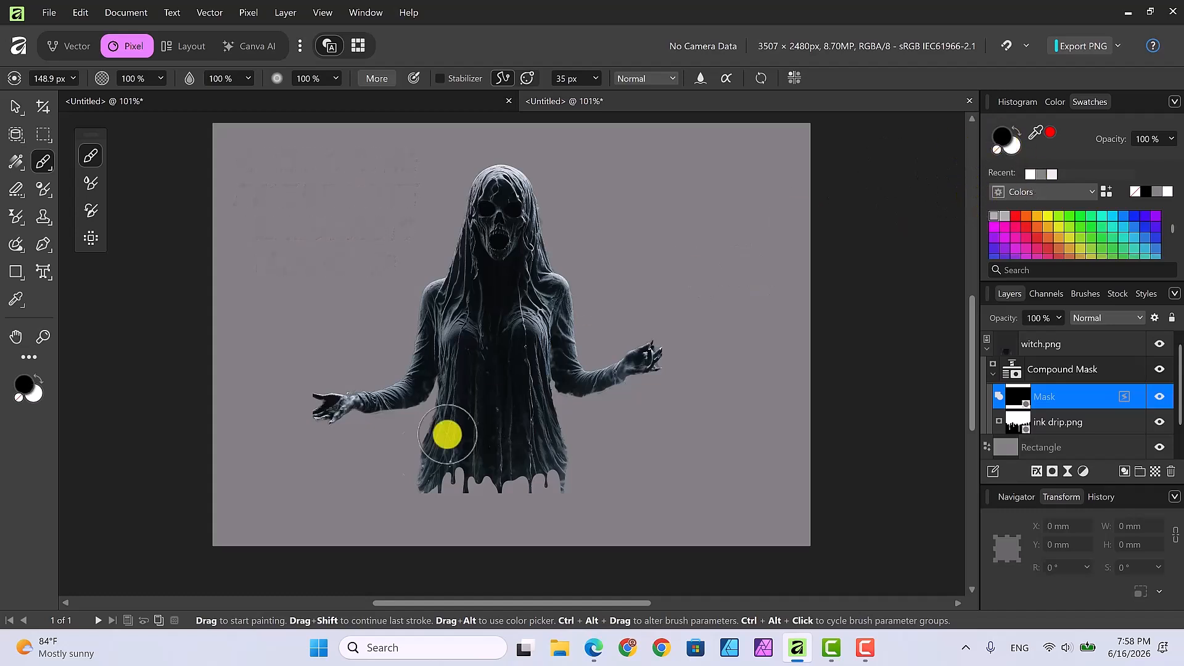
pyautogui.moveTo(415, 508)
pyautogui.mouseDown()
pyautogui.moveTo(423, 458)
pyautogui.moveTo(425, 473)
pyautogui.moveTo(784, 305)
pyautogui.mouseUp()
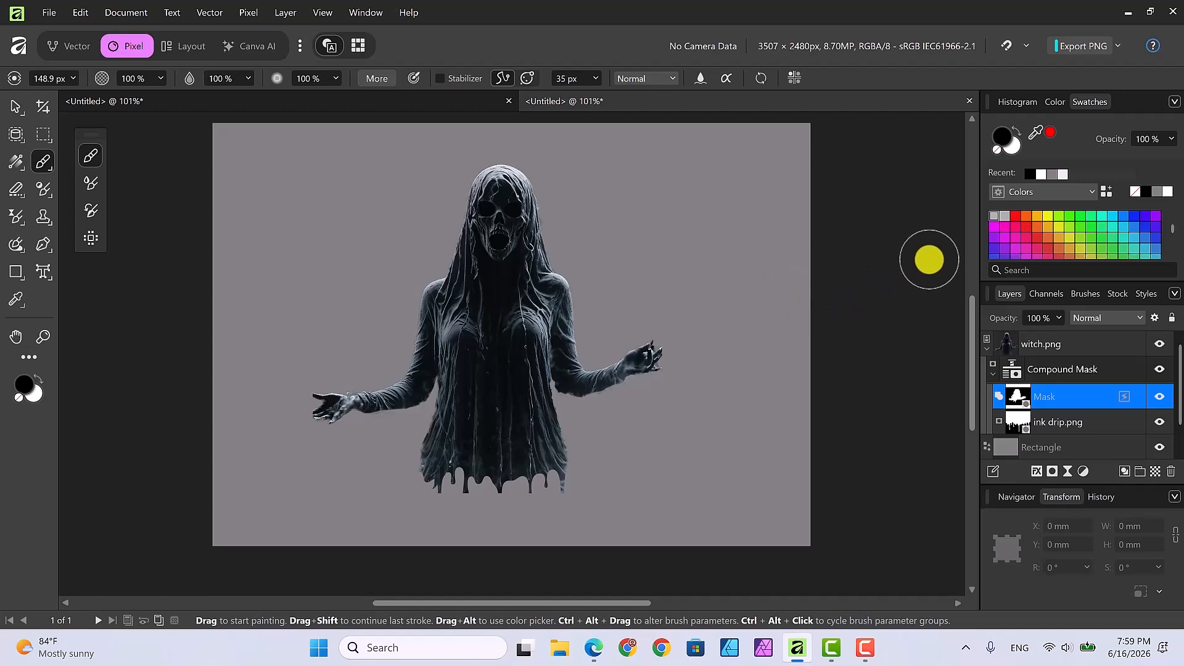
pyautogui.click(993, 371)
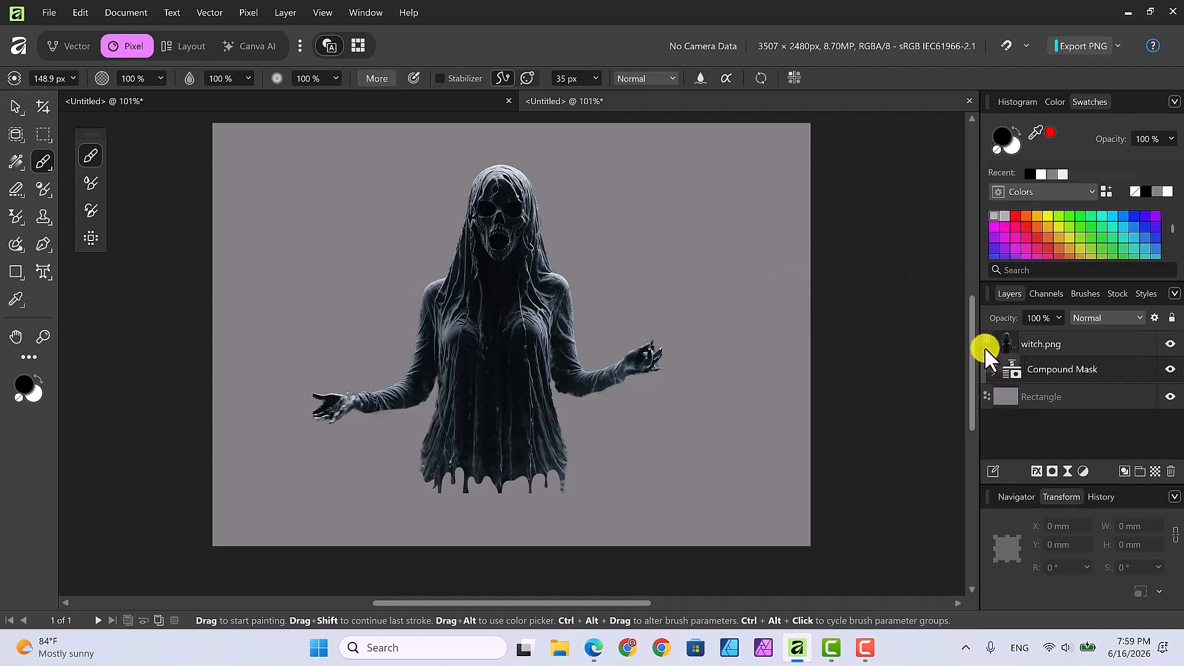
pyautogui.click(986, 347)
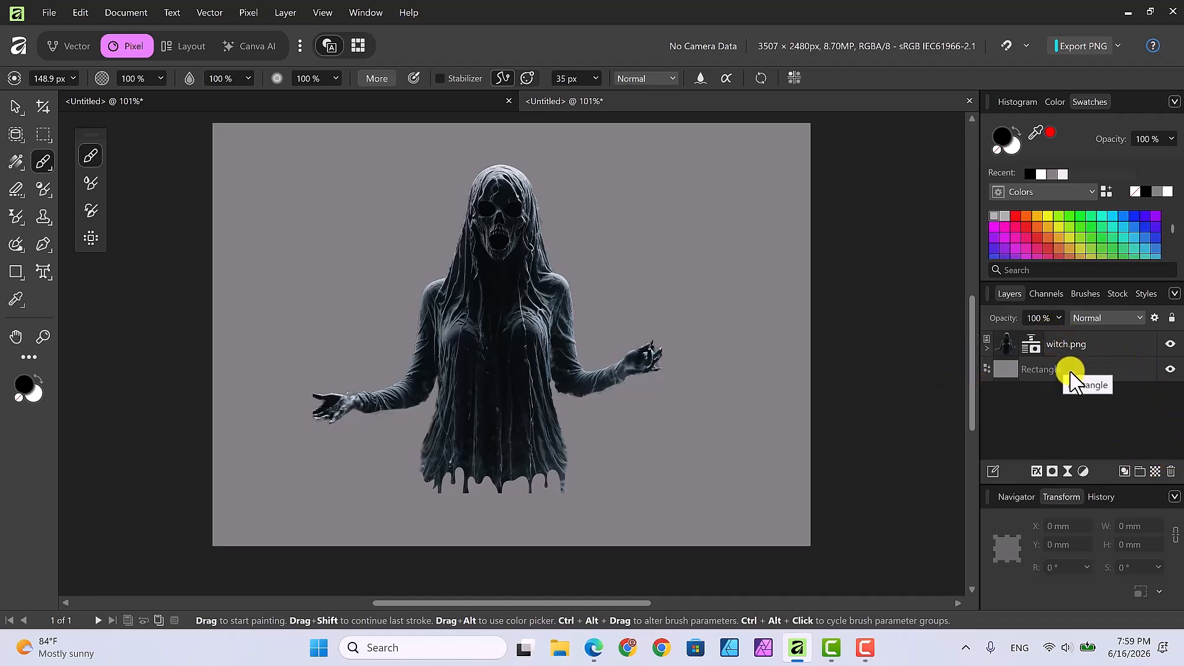
pyautogui.click(986, 349)
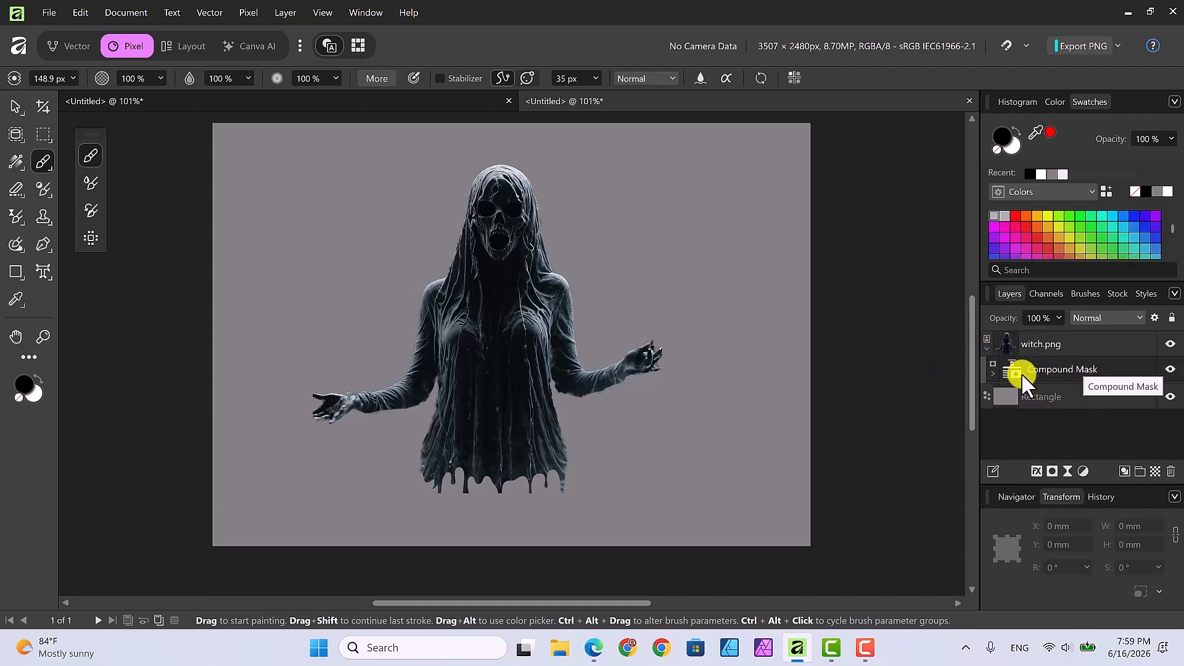
pyautogui.click(993, 373)
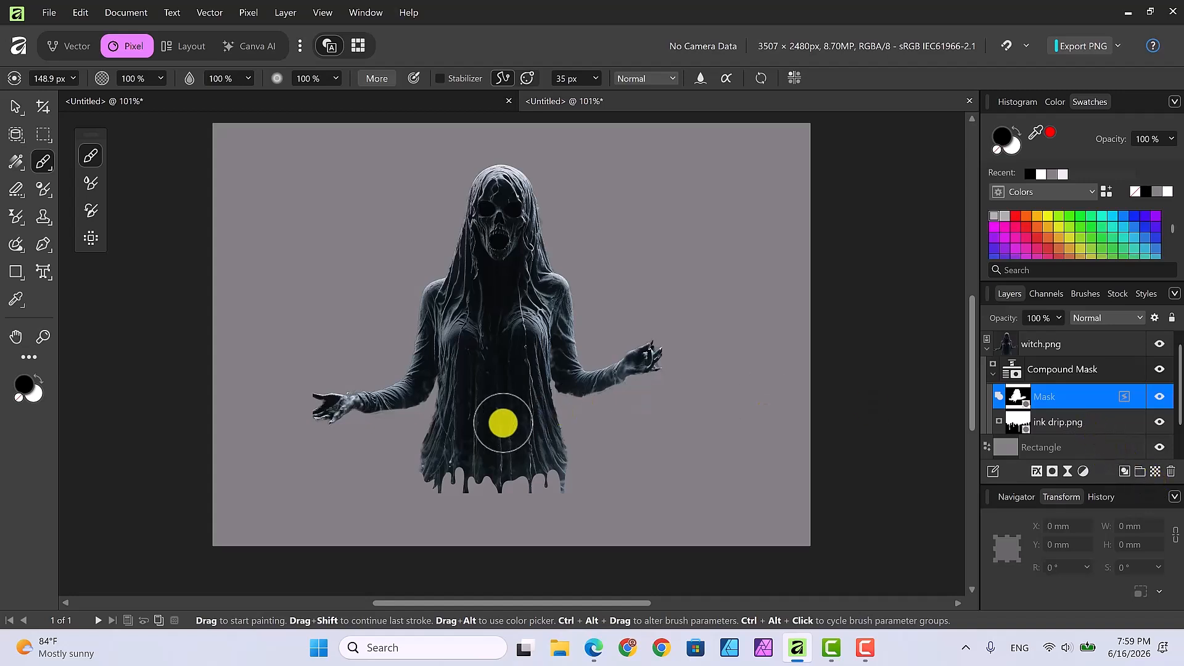
# Step: Move the ink drip mask to about X 116.5 mm, Y 119.3 mm, and paint black on the other mask over leftover fabric at the dress's lower-left corner
pyautogui.click(15, 106)
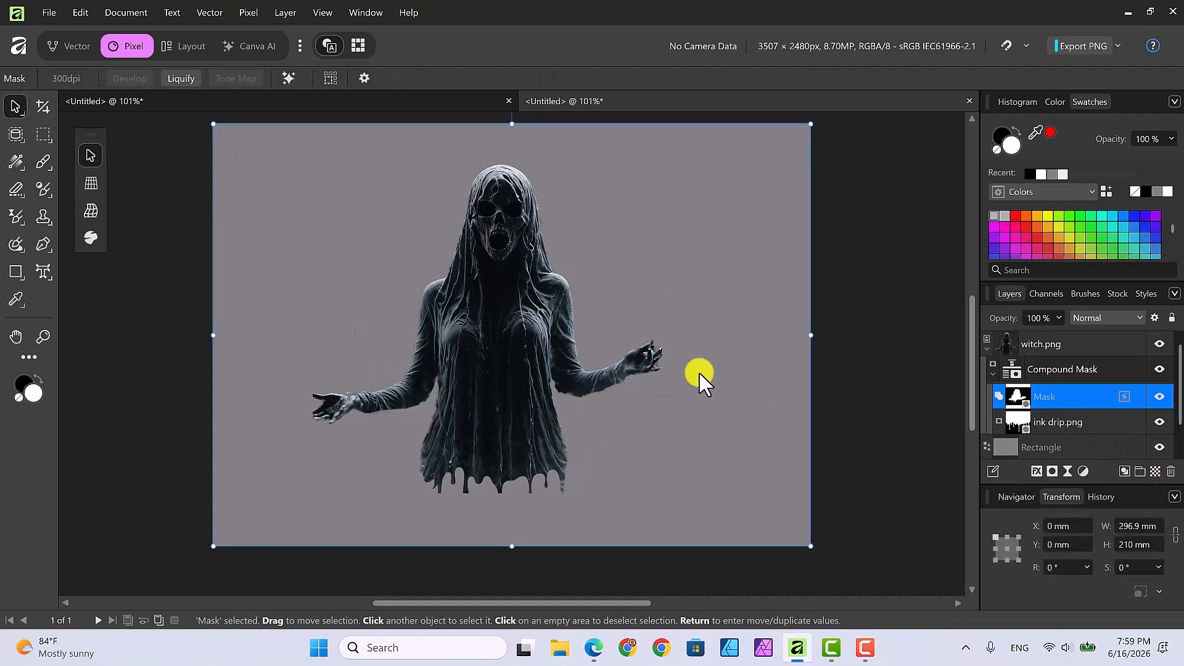
pyautogui.click(1056, 424)
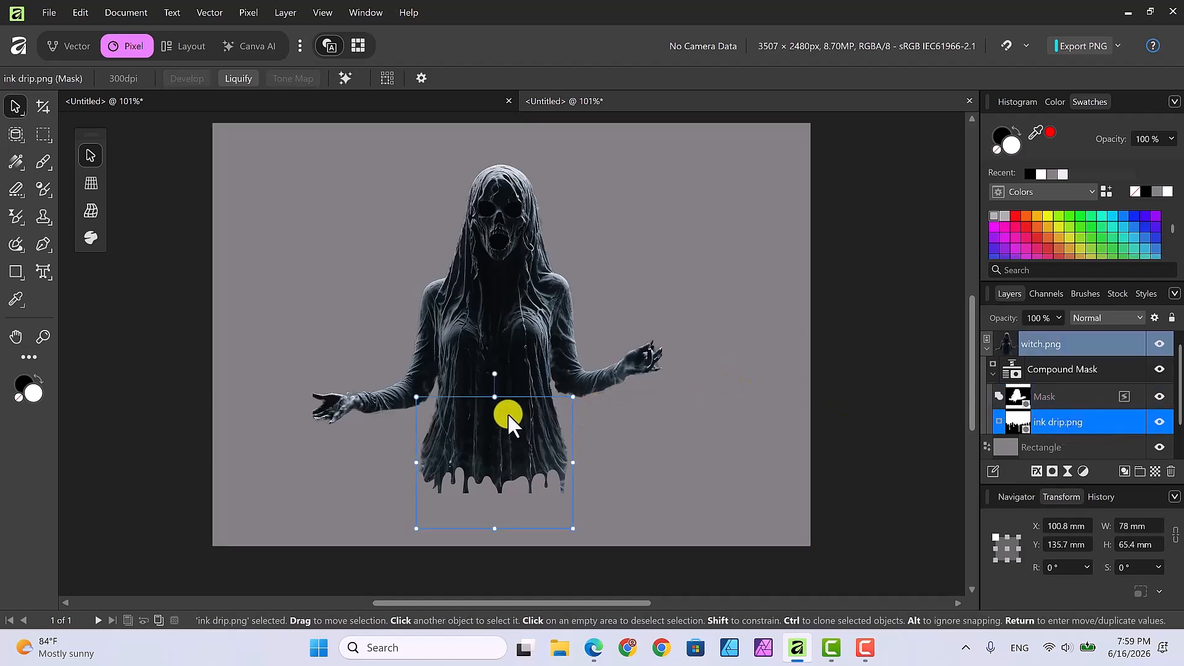
pyautogui.moveTo(508, 412)
pyautogui.mouseDown()
pyautogui.moveTo(512, 452)
pyautogui.moveTo(506, 378)
pyautogui.moveTo(506, 397)
pyautogui.mouseUp()
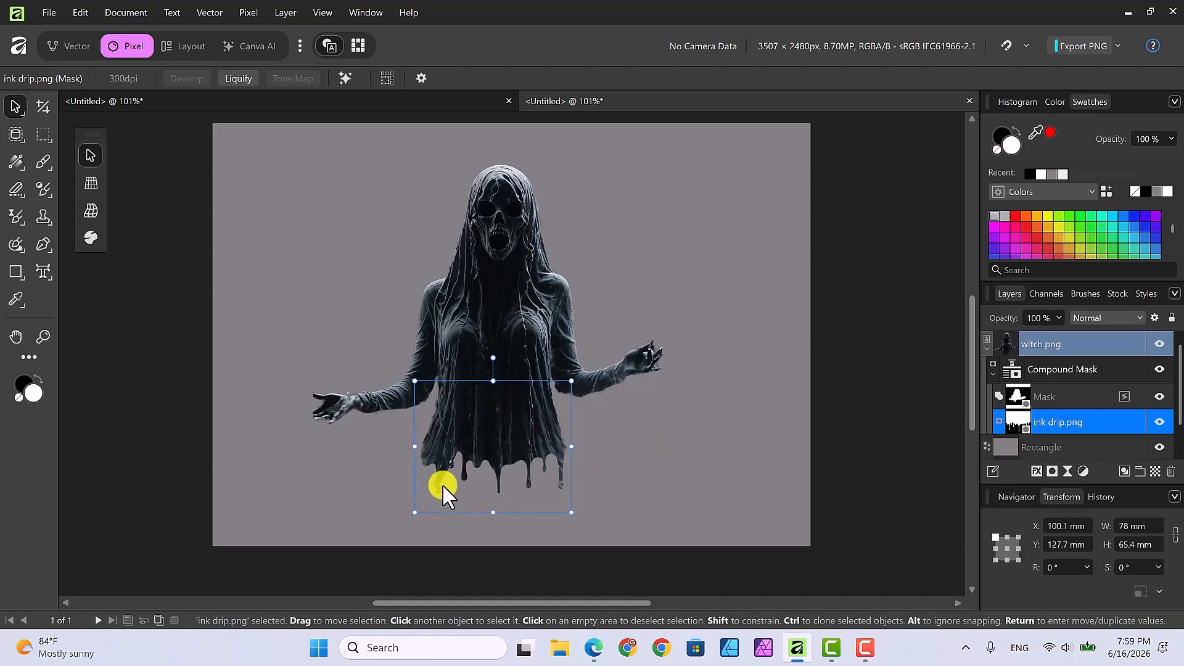
pyautogui.moveTo(487, 412)
pyautogui.mouseDown()
pyautogui.moveTo(493, 378)
pyautogui.moveTo(483, 407)
pyautogui.moveTo(517, 406)
pyautogui.mouseUp()
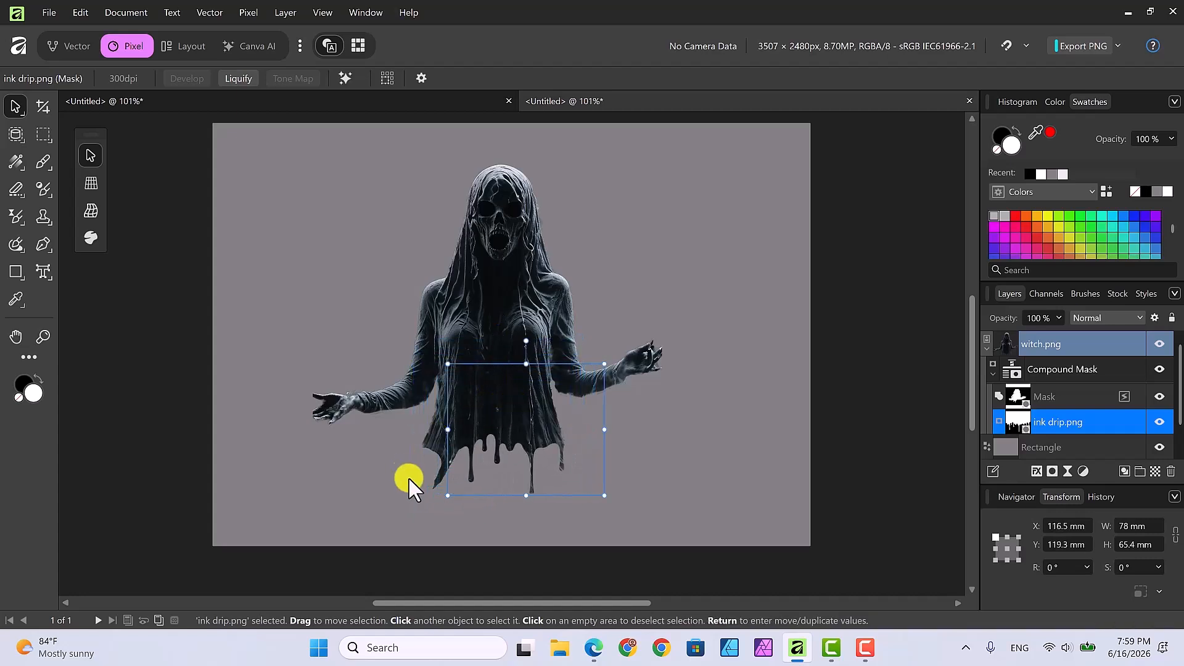
pyautogui.click(1078, 398)
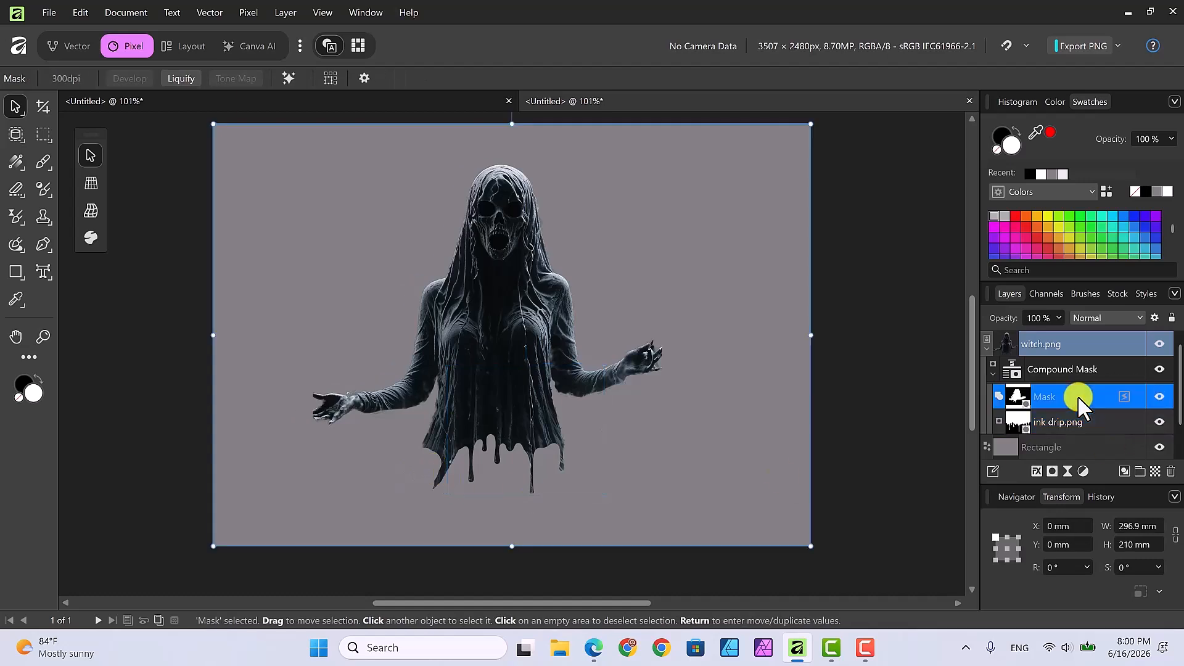
pyautogui.click(41, 163)
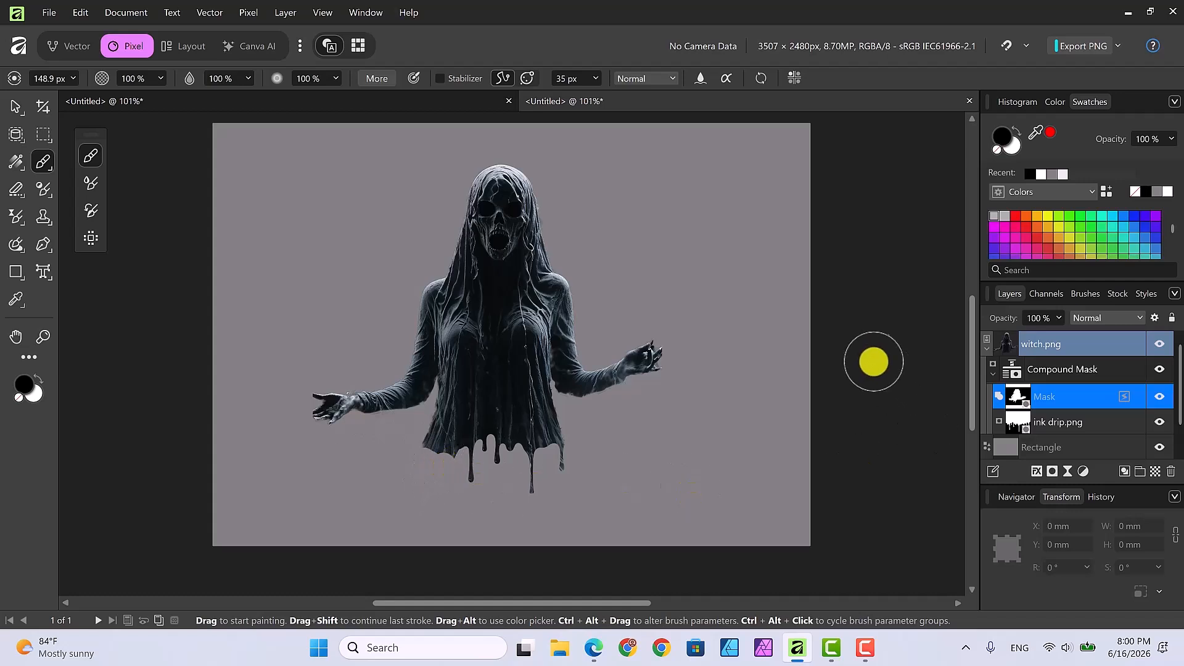
# Step: Reposition the ink drip mask under the dress at about X 104.4 mm, Y 127.9 mm, and clear the selection
pyautogui.click(1075, 421)
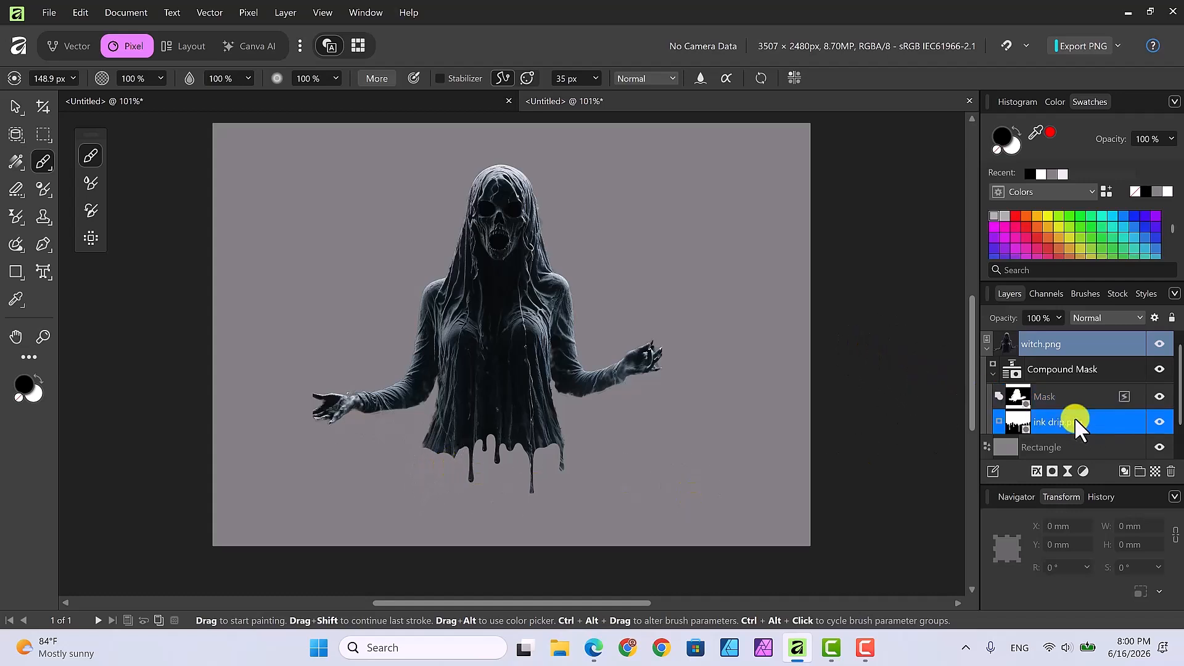
pyautogui.click(13, 102)
pyautogui.moveTo(501, 425)
pyautogui.mouseDown()
pyautogui.moveTo(472, 438)
pyautogui.moveTo(475, 458)
pyautogui.moveTo(479, 440)
pyautogui.mouseUp()
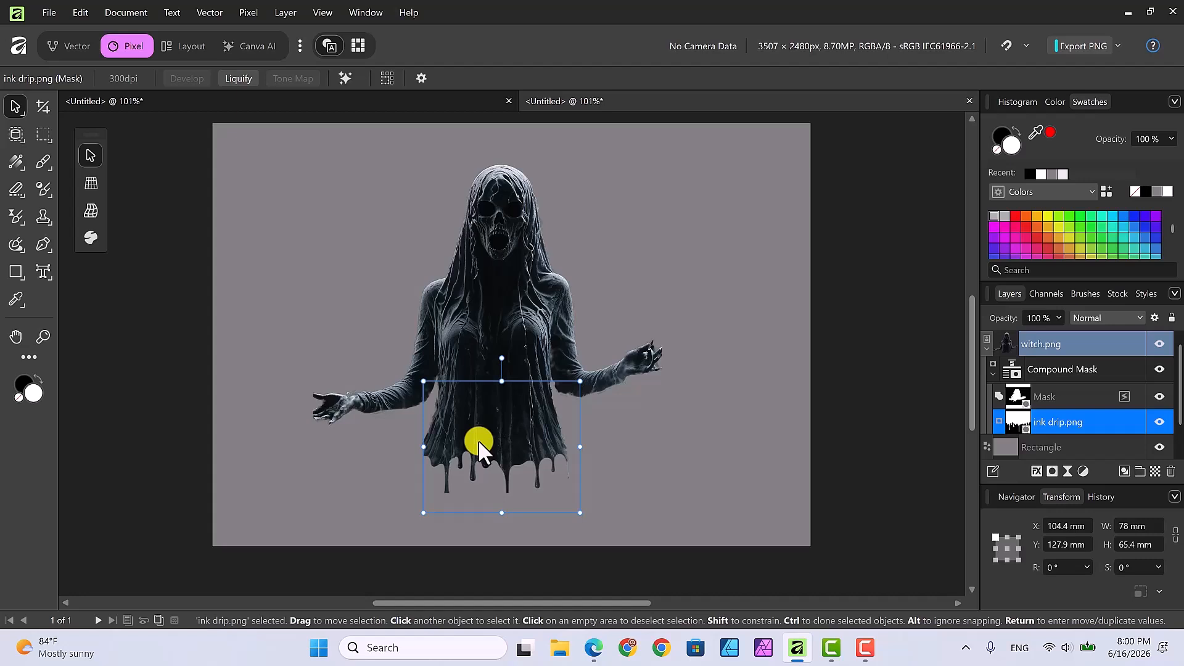
pyautogui.click(856, 394)
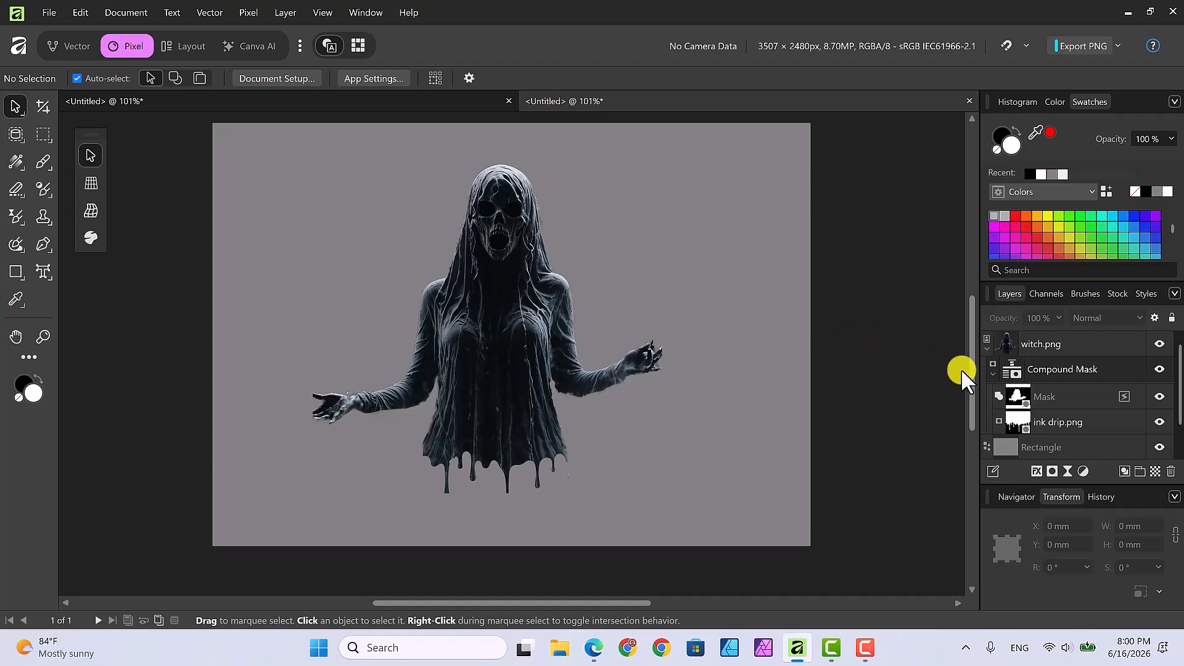
# Step: Examine the ink drip mask and the painted mask within the compound mask, and collapse the witch layer's contents
pyautogui.click(987, 349)
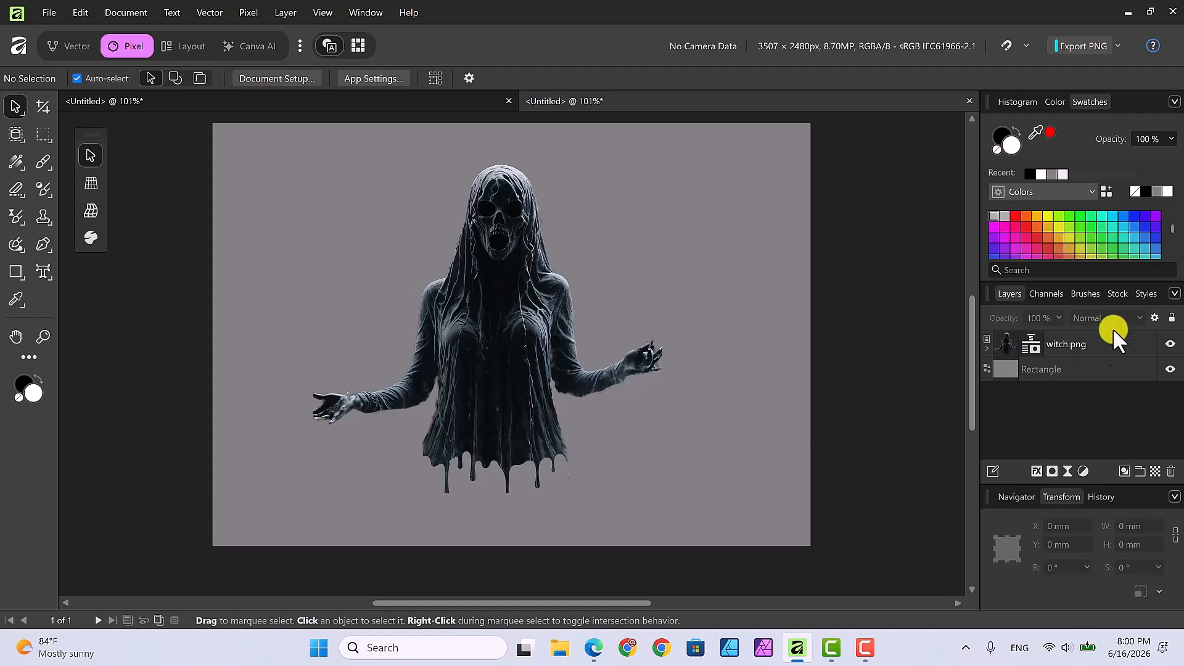
pyautogui.click(987, 350)
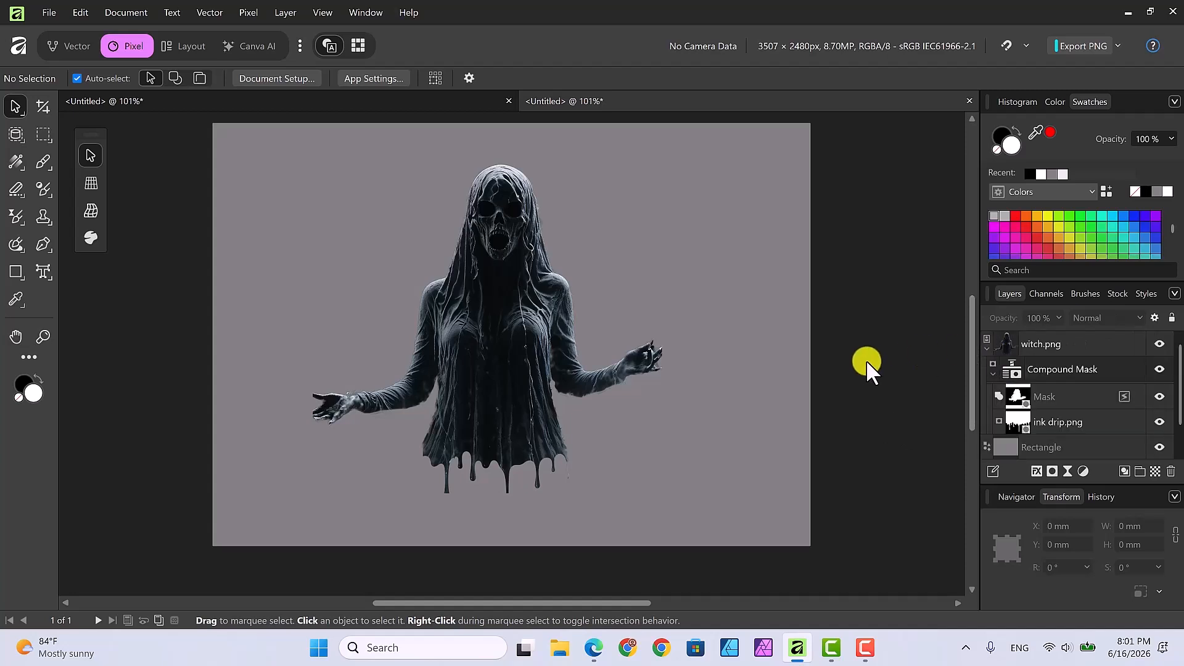
pyautogui.click(1093, 421)
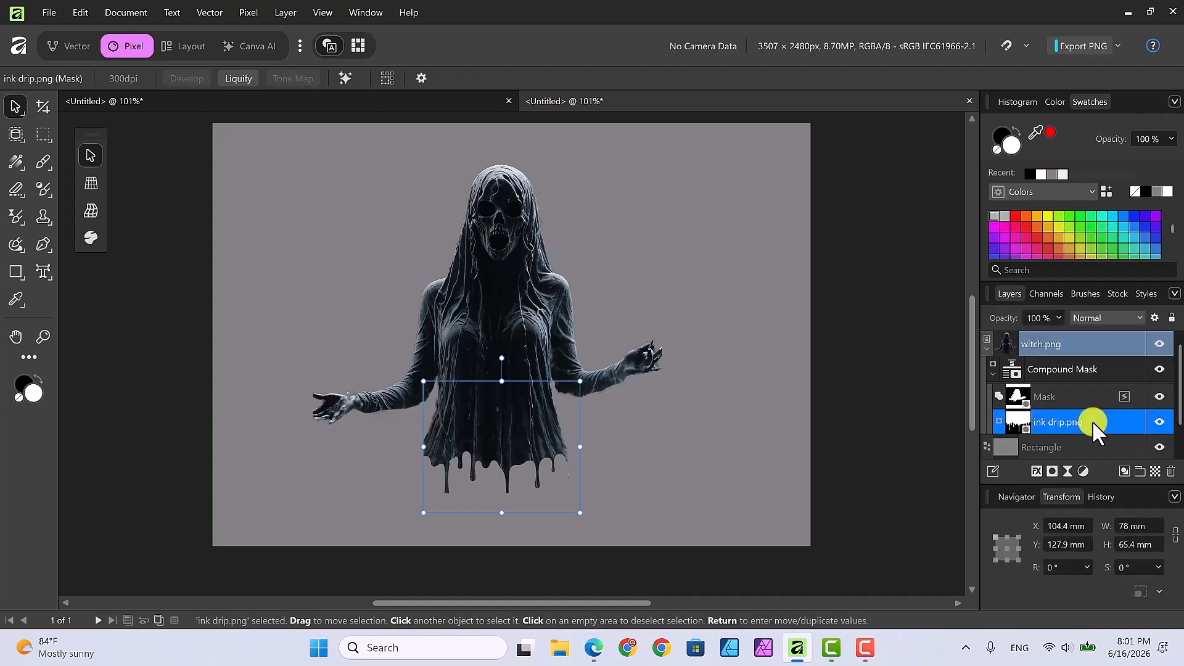
pyautogui.click(1065, 399)
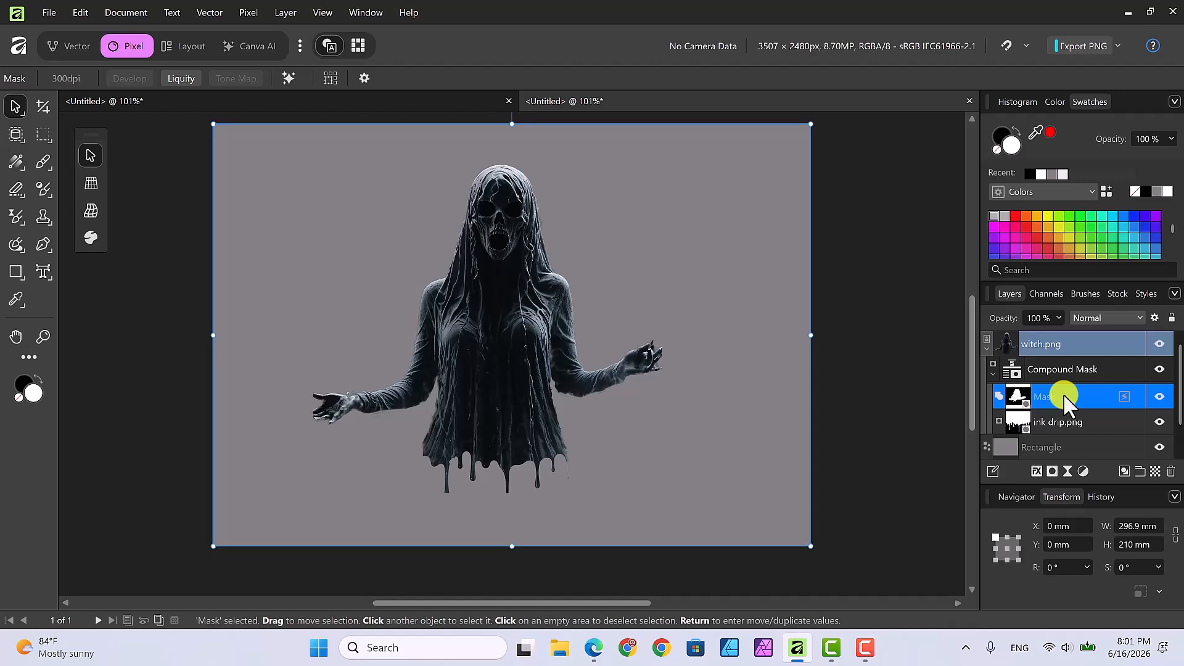
pyautogui.click(993, 374)
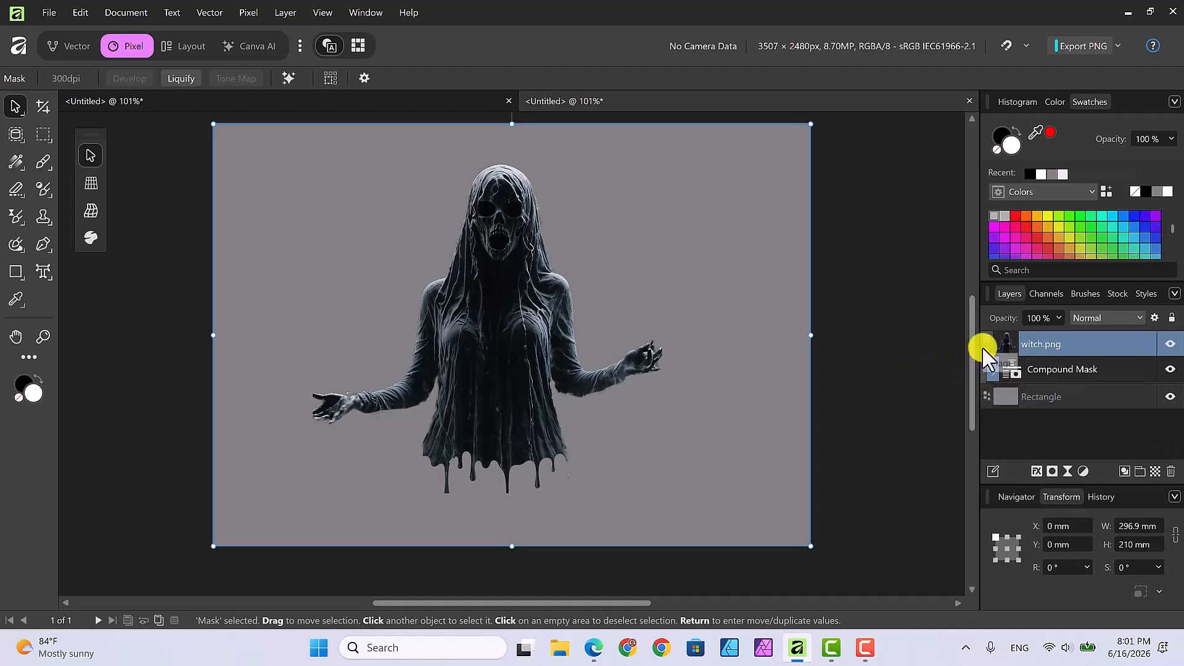
pyautogui.click(985, 348)
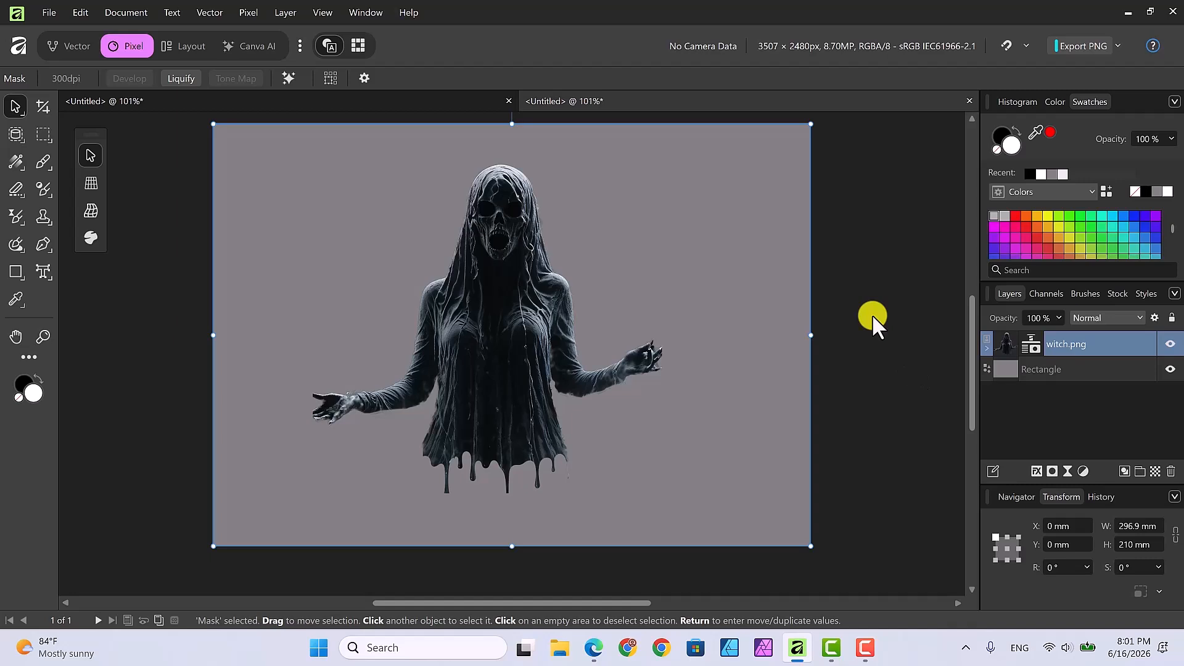
# Step: Change the grey background rectangle's solid fill to a radial gradient
pyautogui.click(1041, 369)
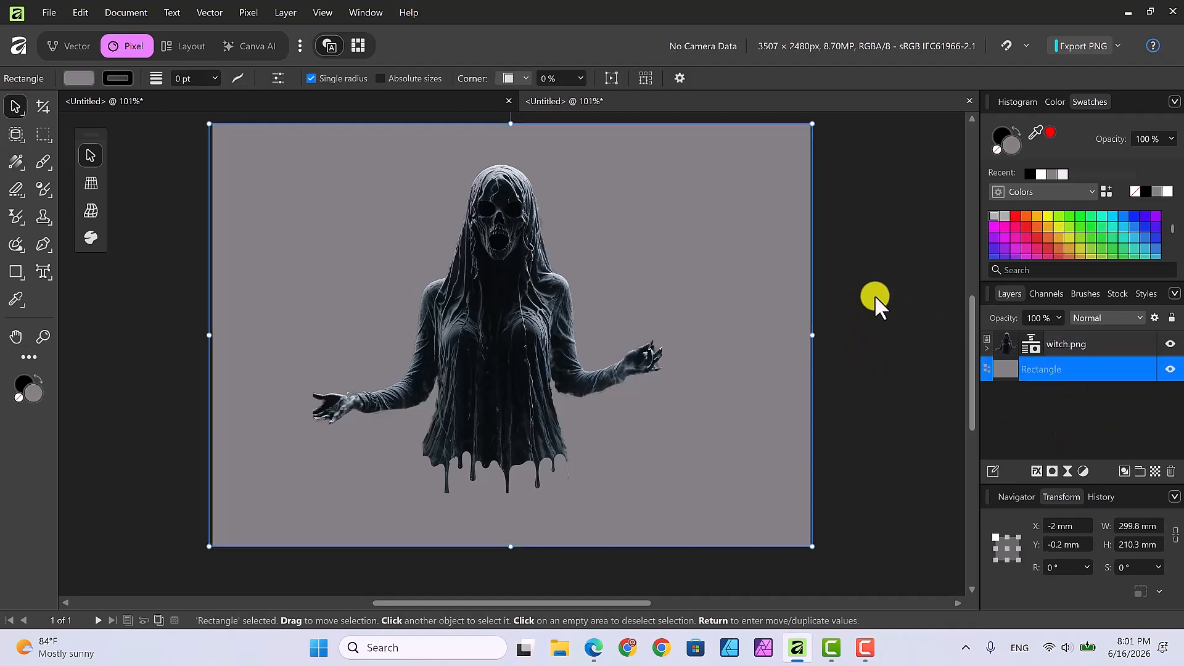
pyautogui.click(13, 158)
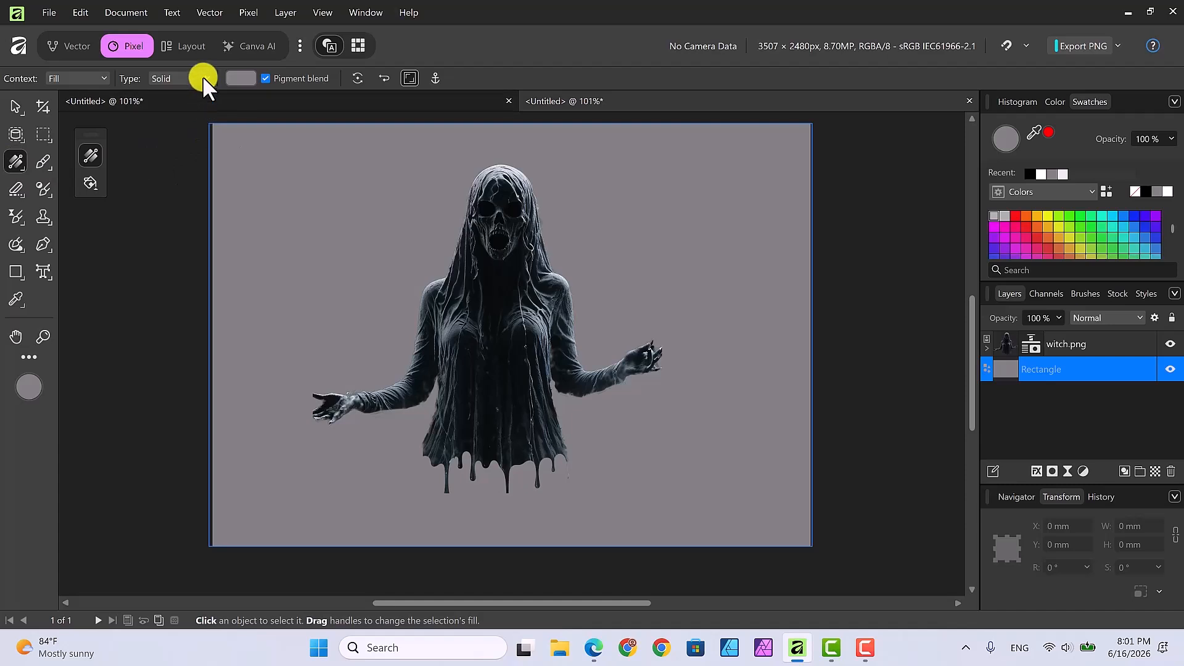
pyautogui.click(204, 77)
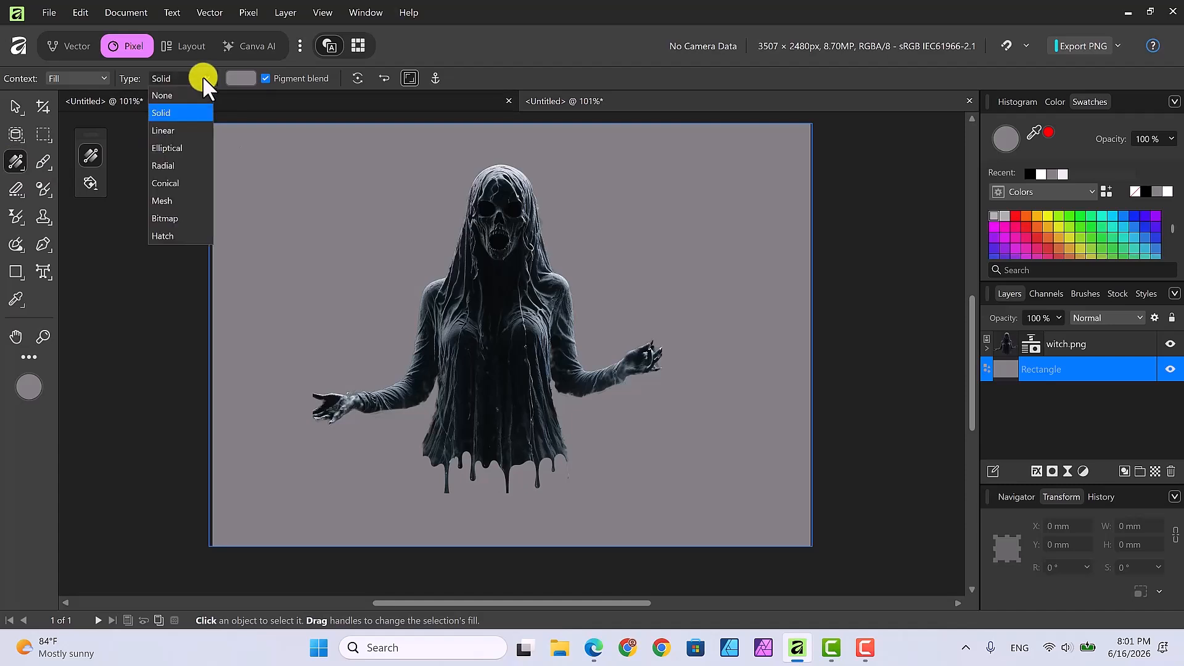
pyautogui.click(164, 165)
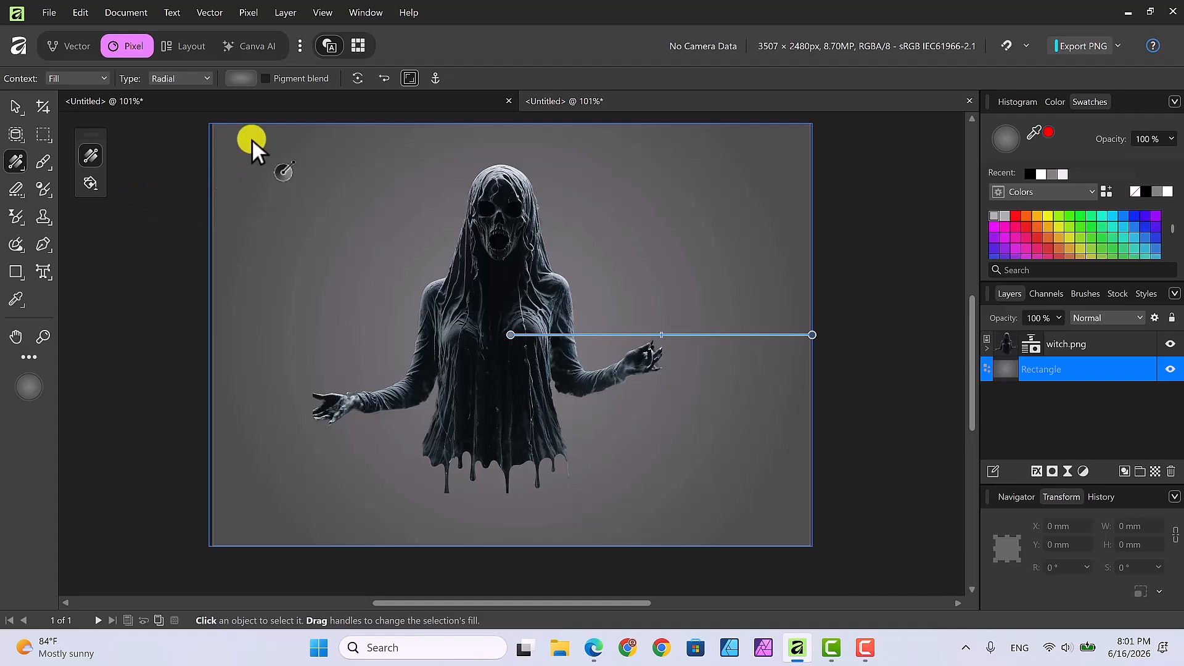
# Step: Lighten the radial gradient's centre stop by setting its HSL lightness to 71, and deselect the rectangle
pyautogui.click(240, 78)
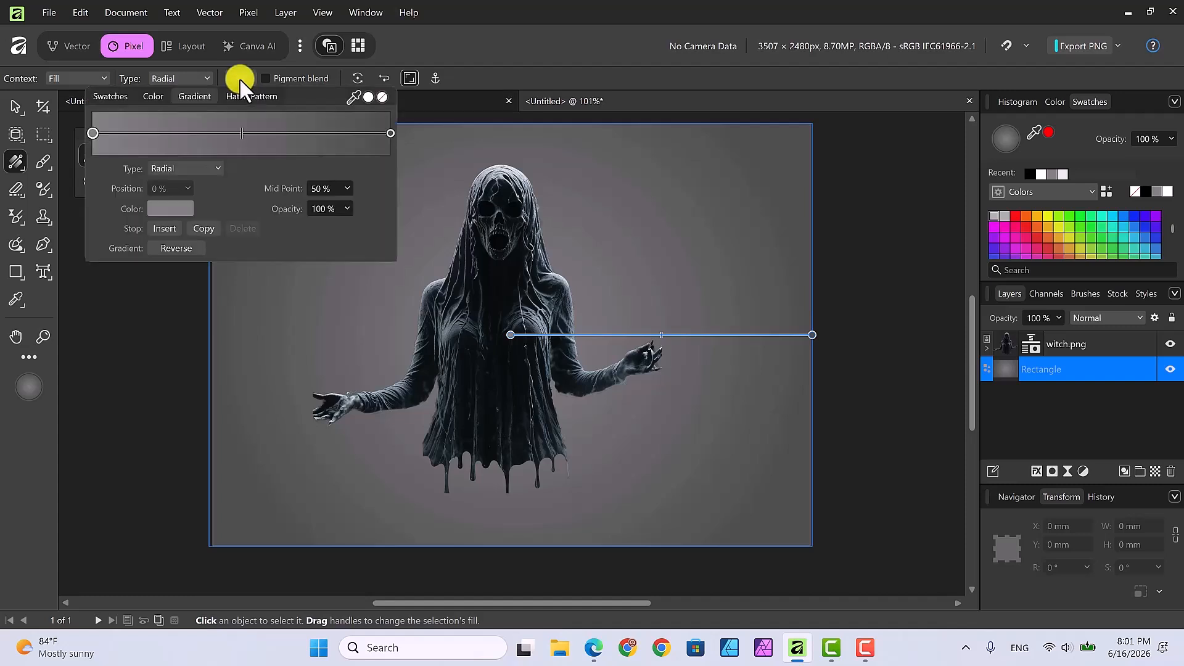
pyautogui.click(93, 133)
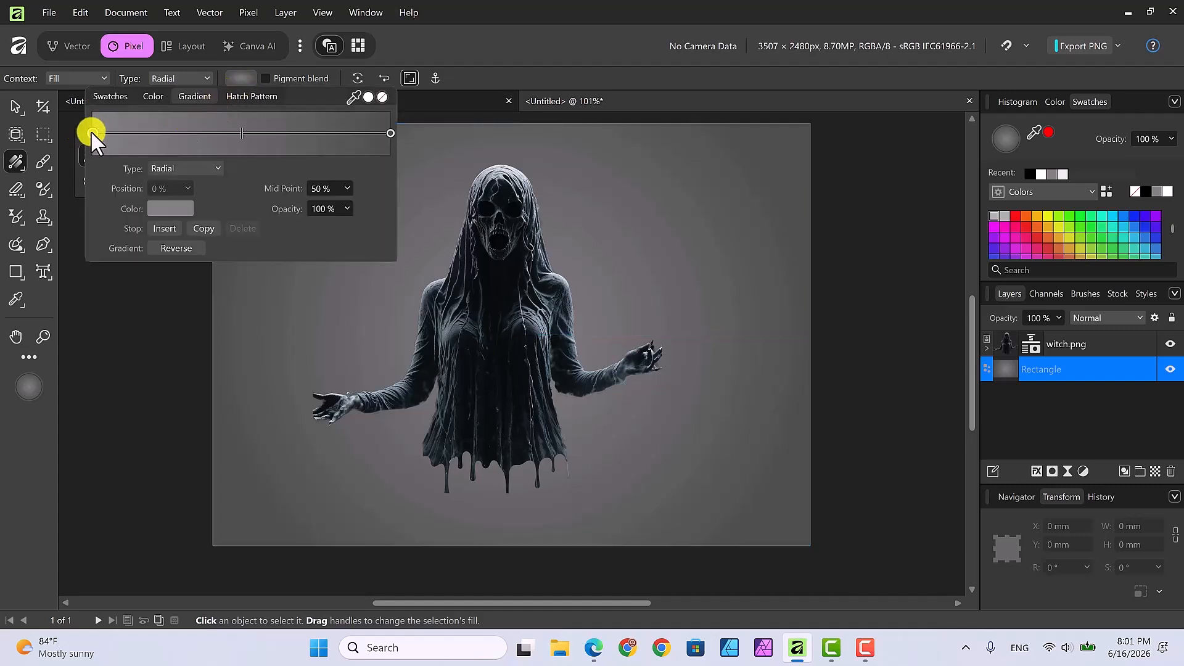
pyautogui.click(165, 208)
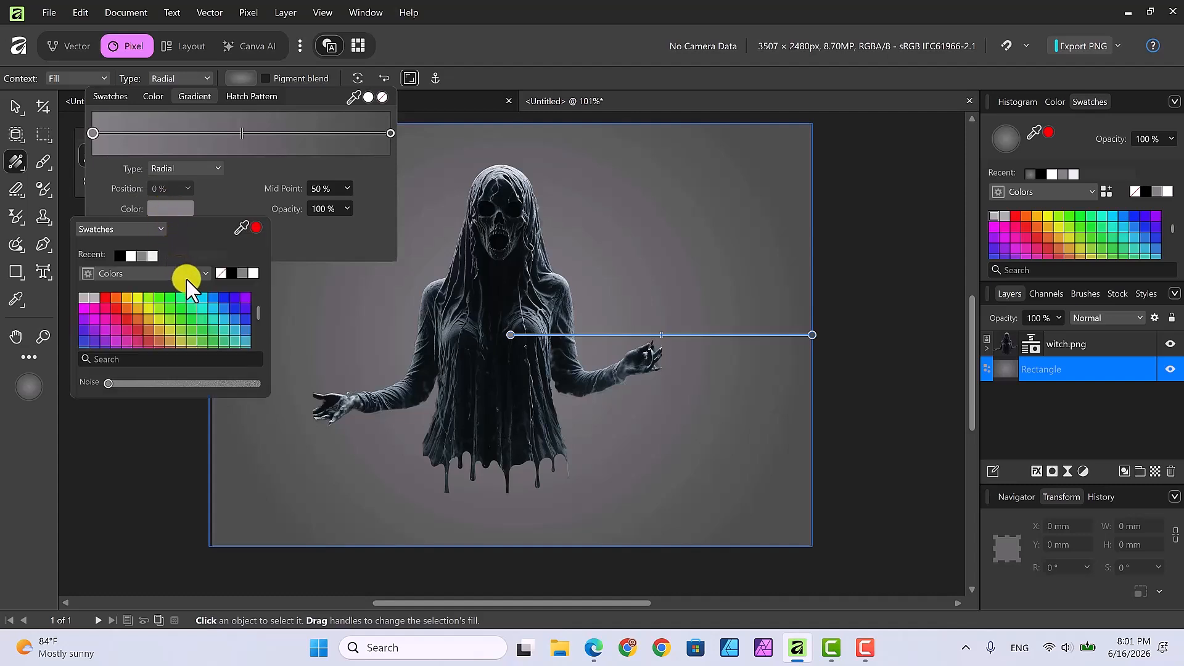
pyautogui.click(202, 273)
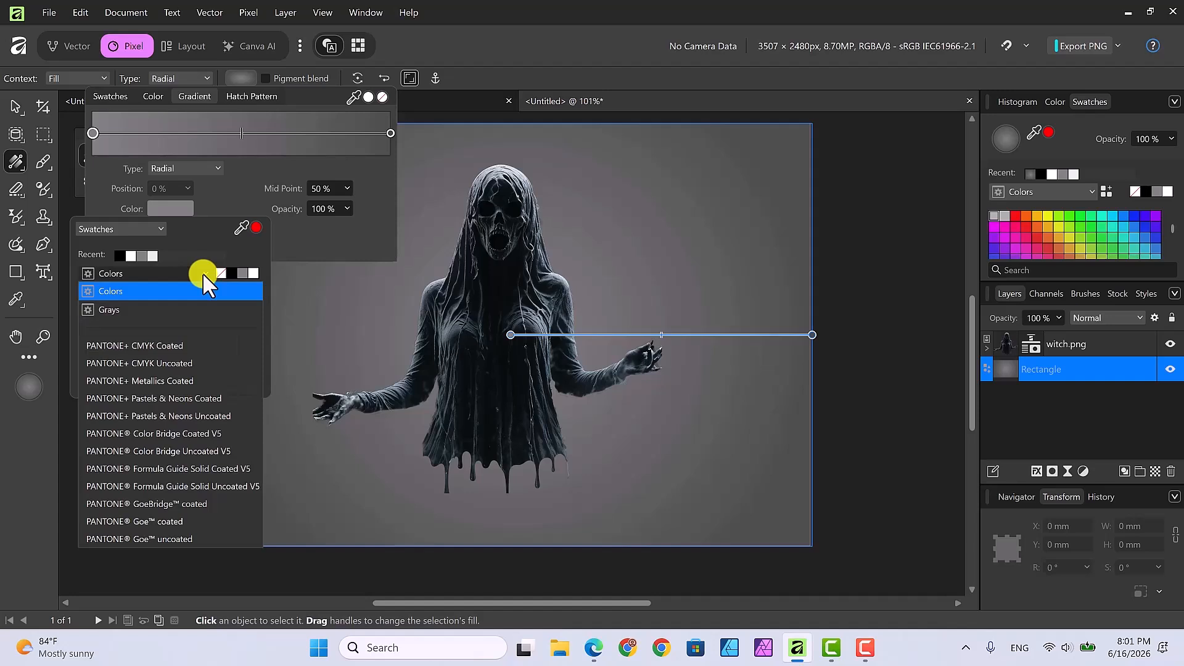
pyautogui.click(161, 229)
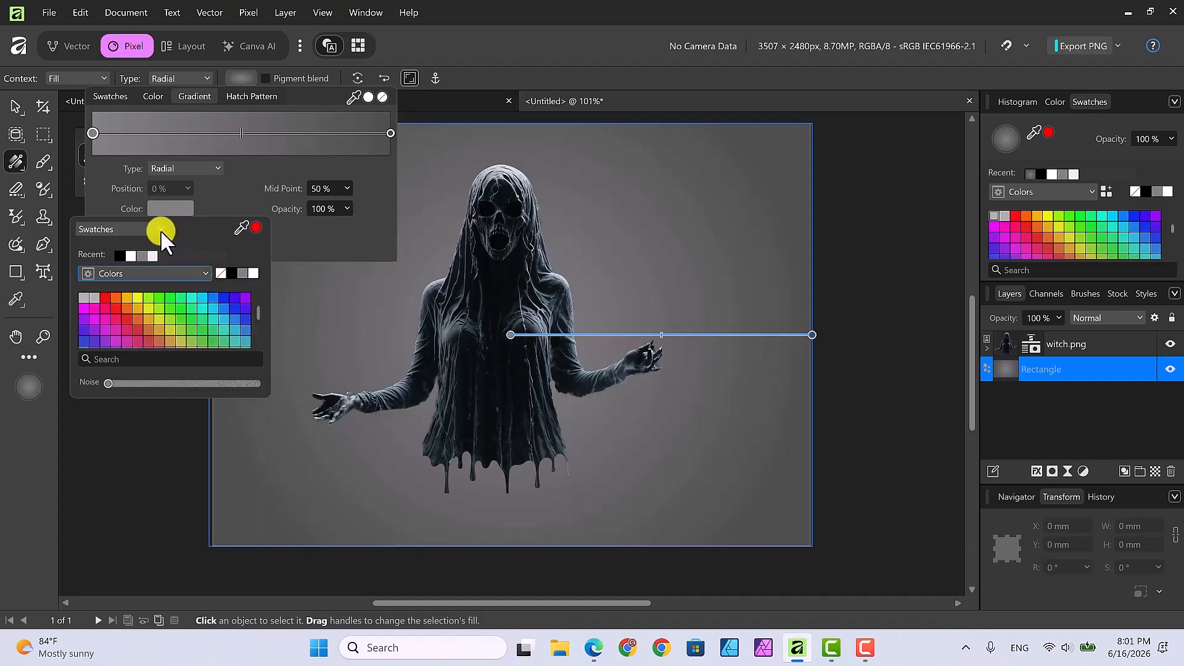
pyautogui.click(160, 229)
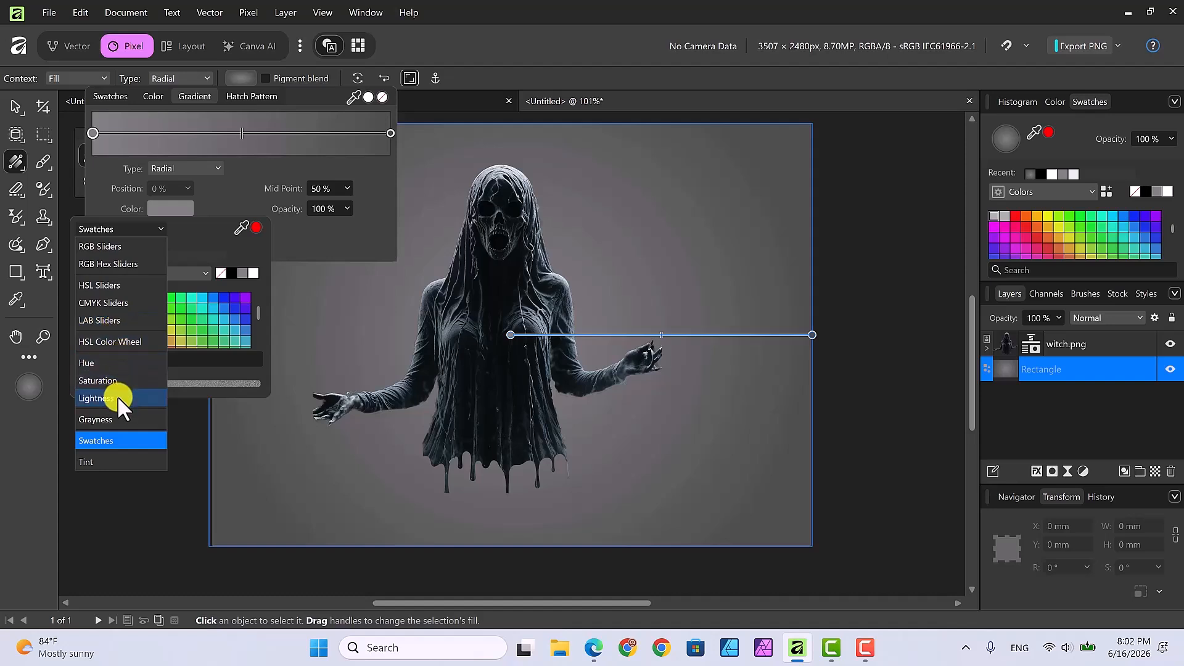
pyautogui.click(105, 287)
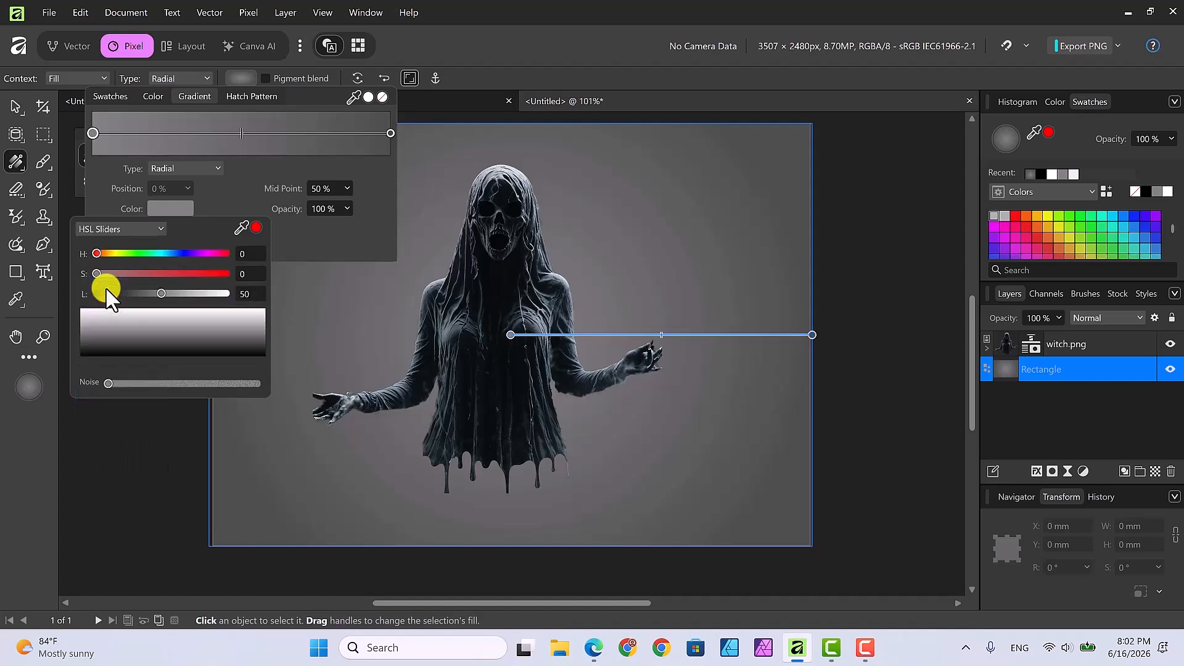
pyautogui.moveTo(161, 295); pyautogui.dragTo(188, 296)
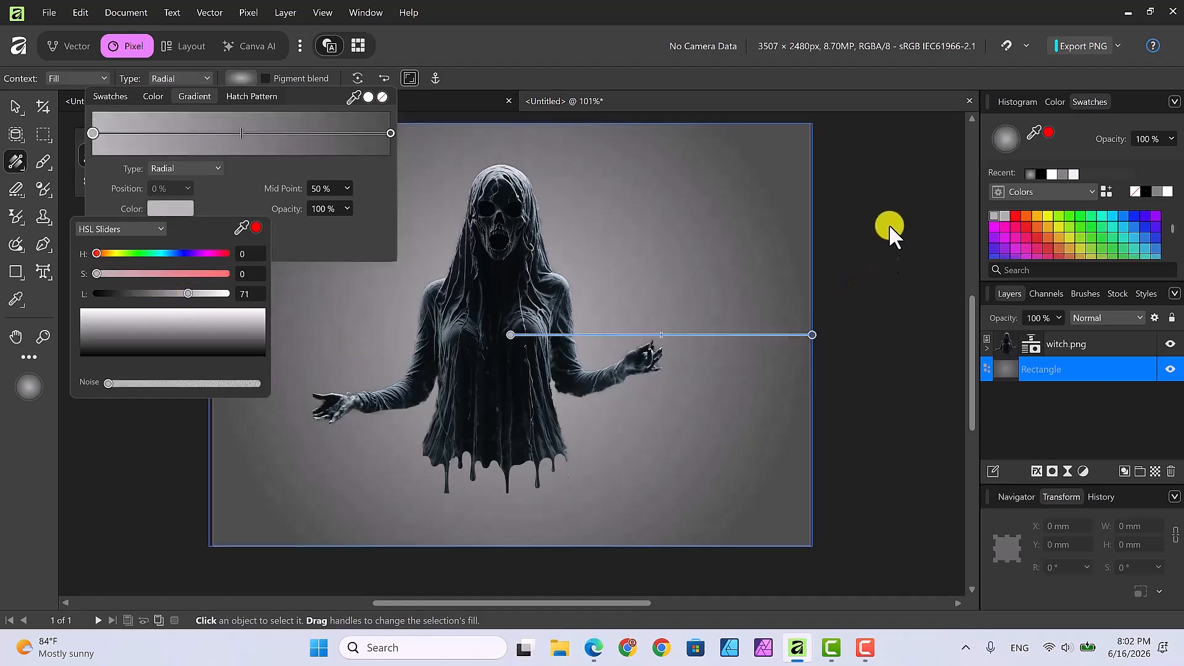
pyautogui.click(899, 311)
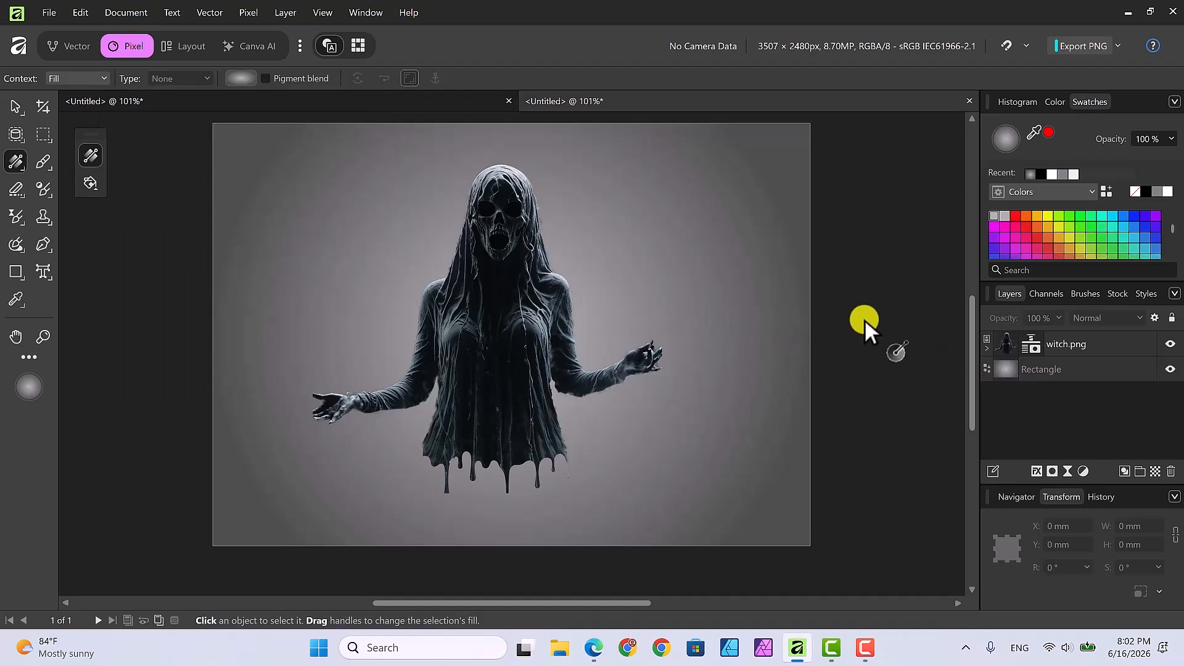
# Step: Add a live Add Noise filter to the background rectangle and raise its intensity to roughly three quarters with monochromatic Gaussian noise
pyautogui.click(15, 105)
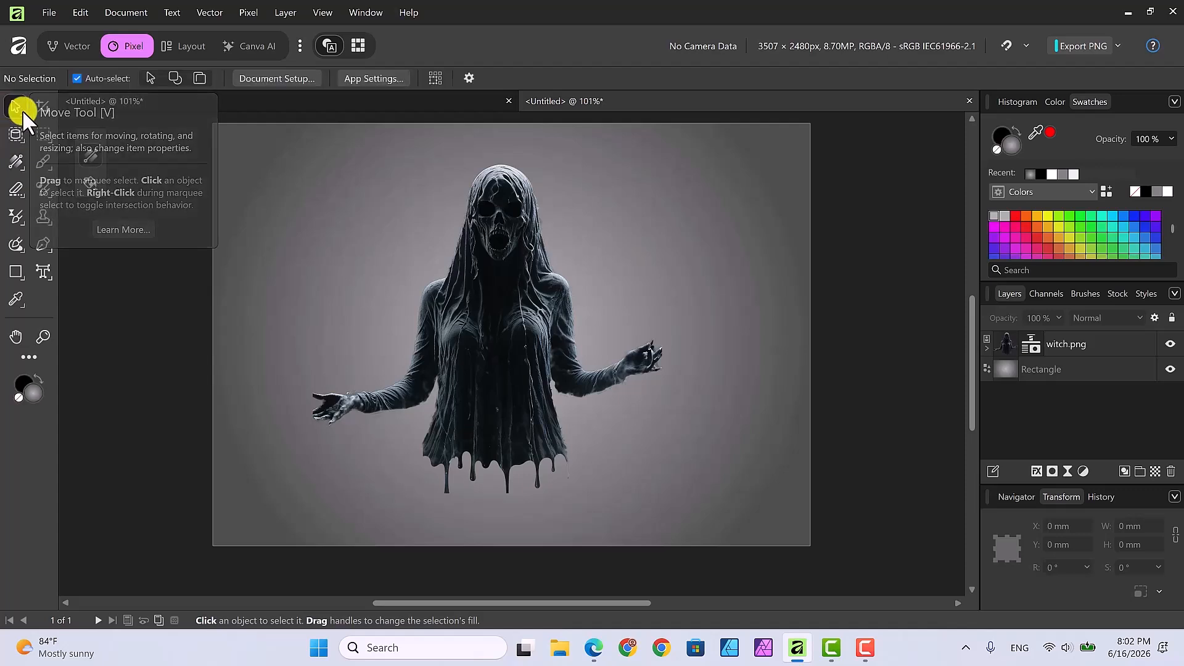
pyautogui.click(1105, 369)
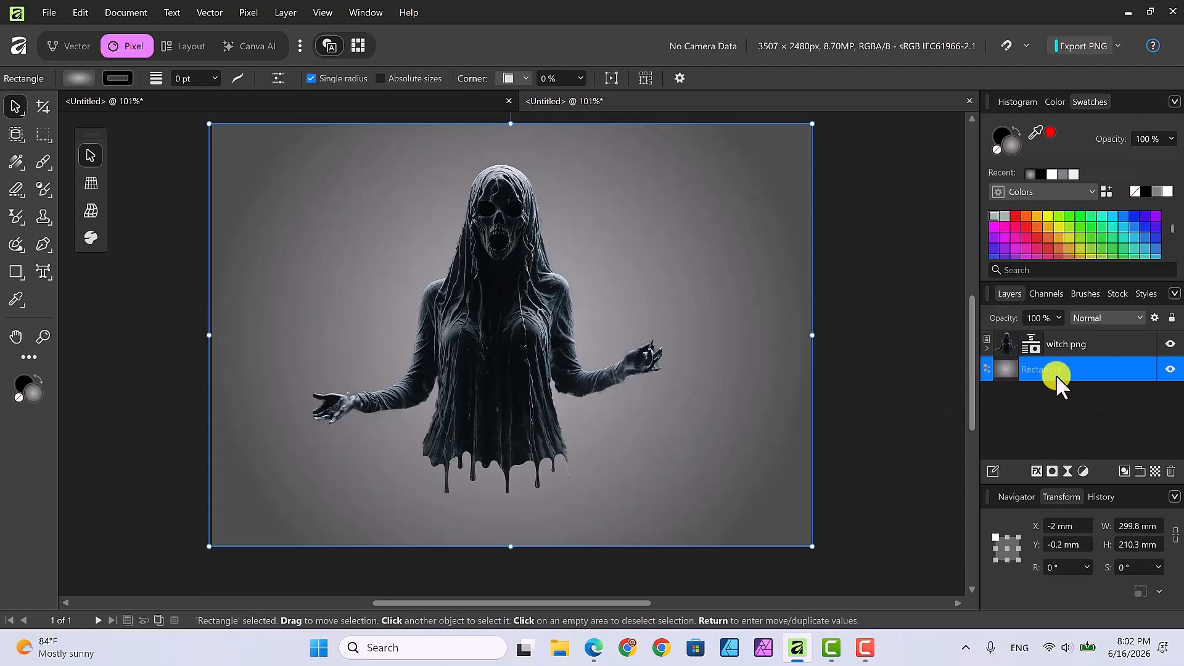
pyautogui.click(1069, 474)
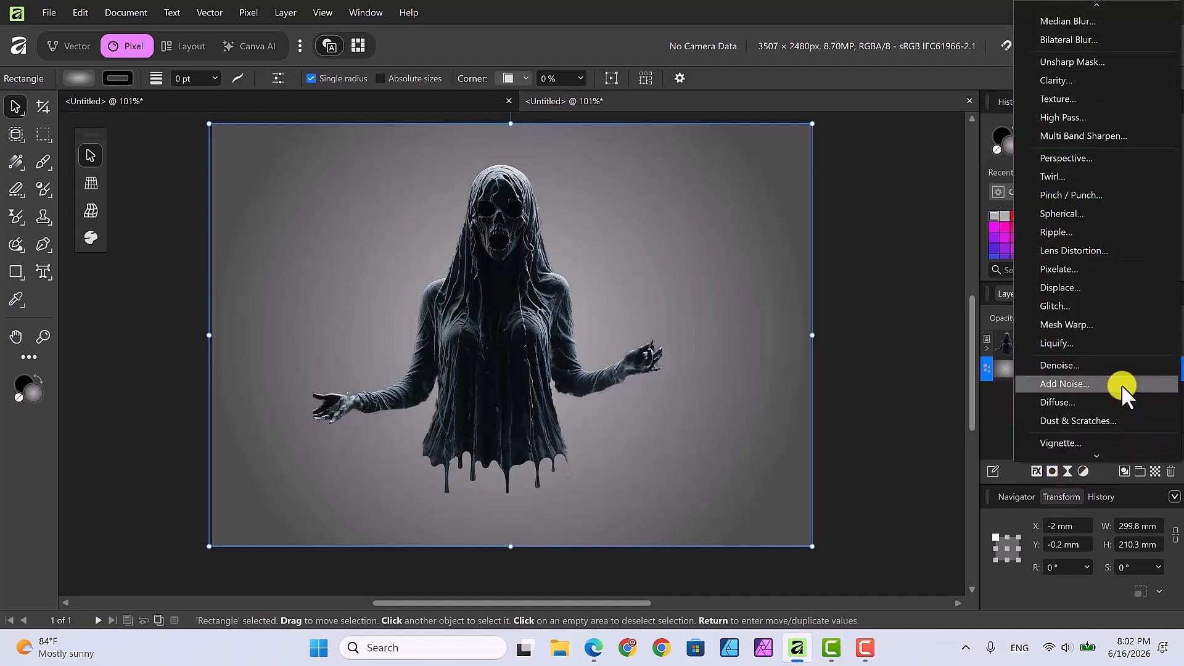
pyautogui.click(1063, 383)
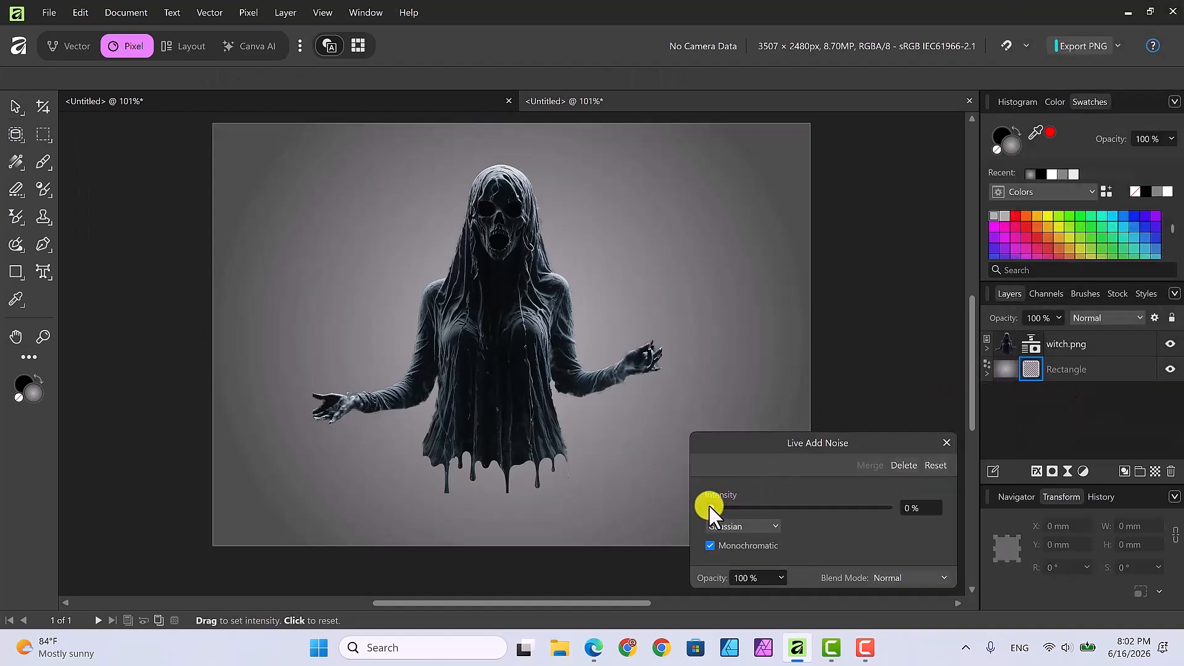
pyautogui.moveTo(725, 509); pyautogui.dragTo(838, 517)
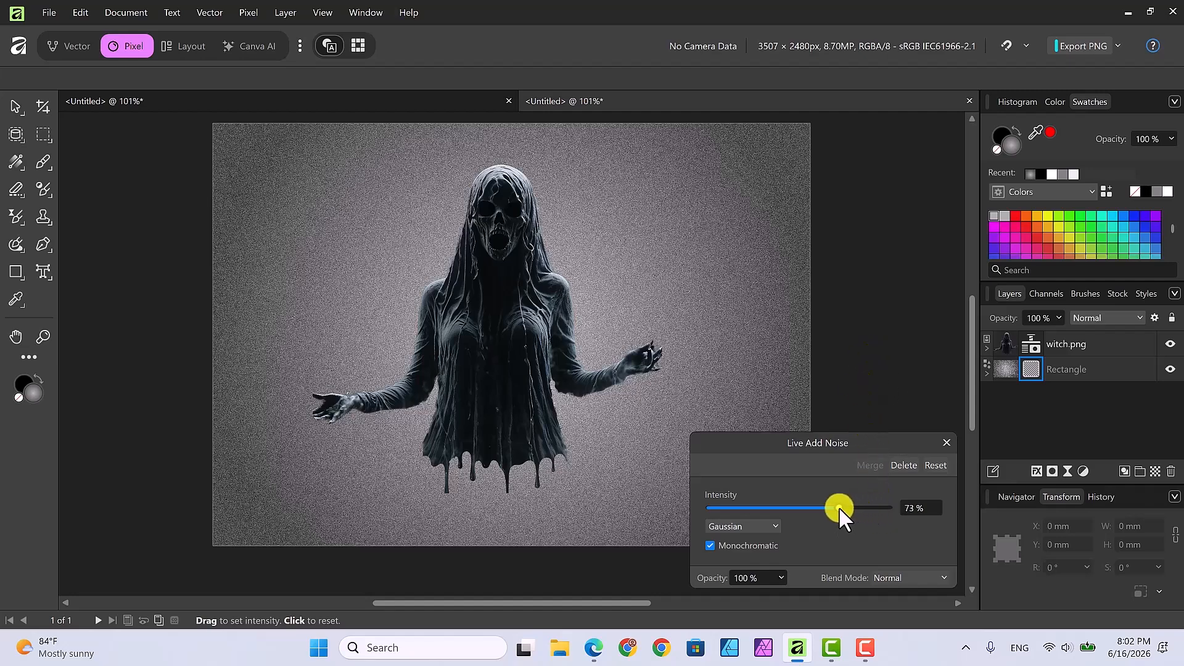
pyautogui.moveTo(849, 508); pyautogui.dragTo(850, 507)
# Step: Set the live Add Noise filter's blend mode to Vivid Light and close its settings
pyautogui.click(943, 579)
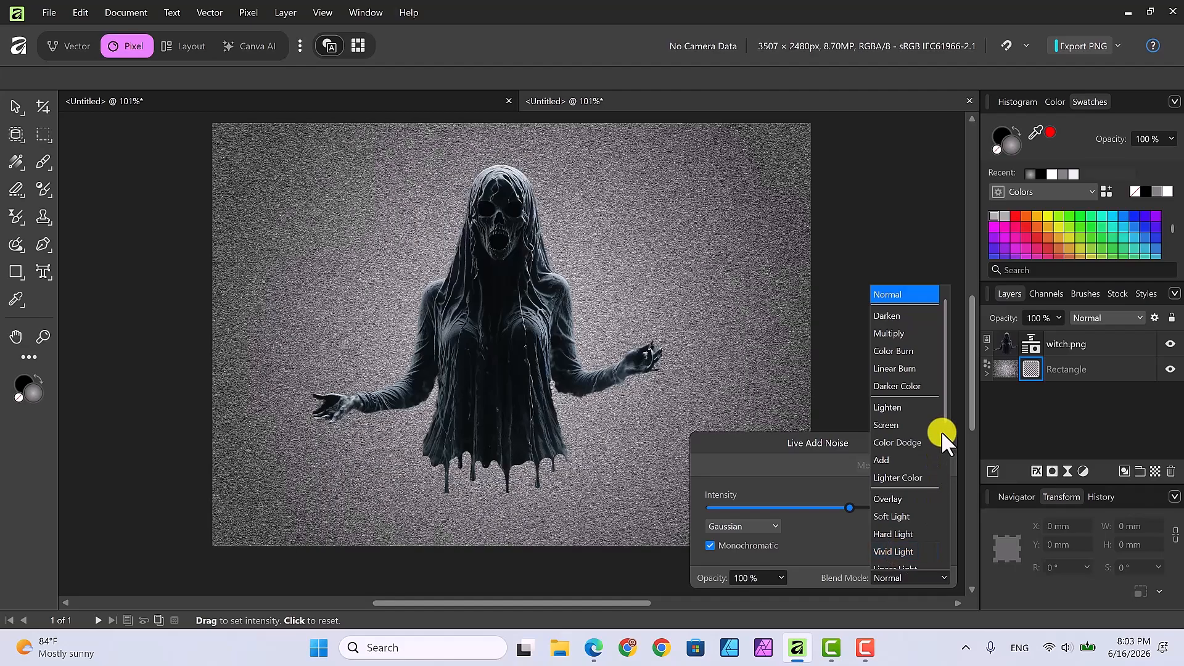
pyautogui.scroll(-2, 941, 432)
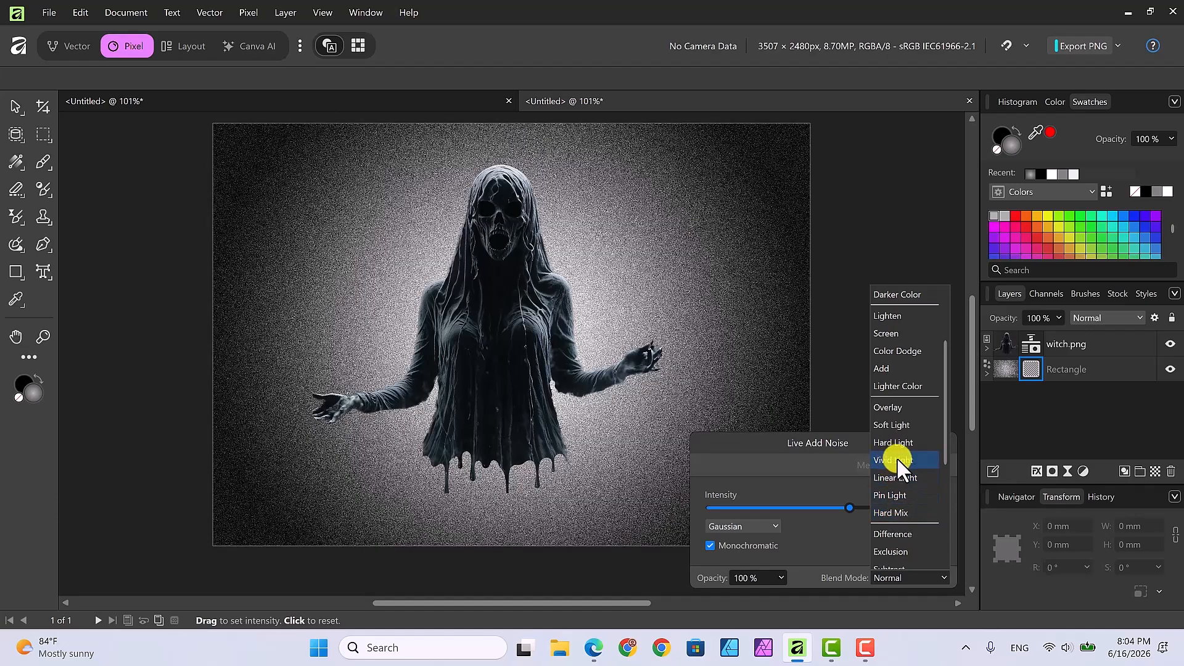
pyautogui.click(897, 460)
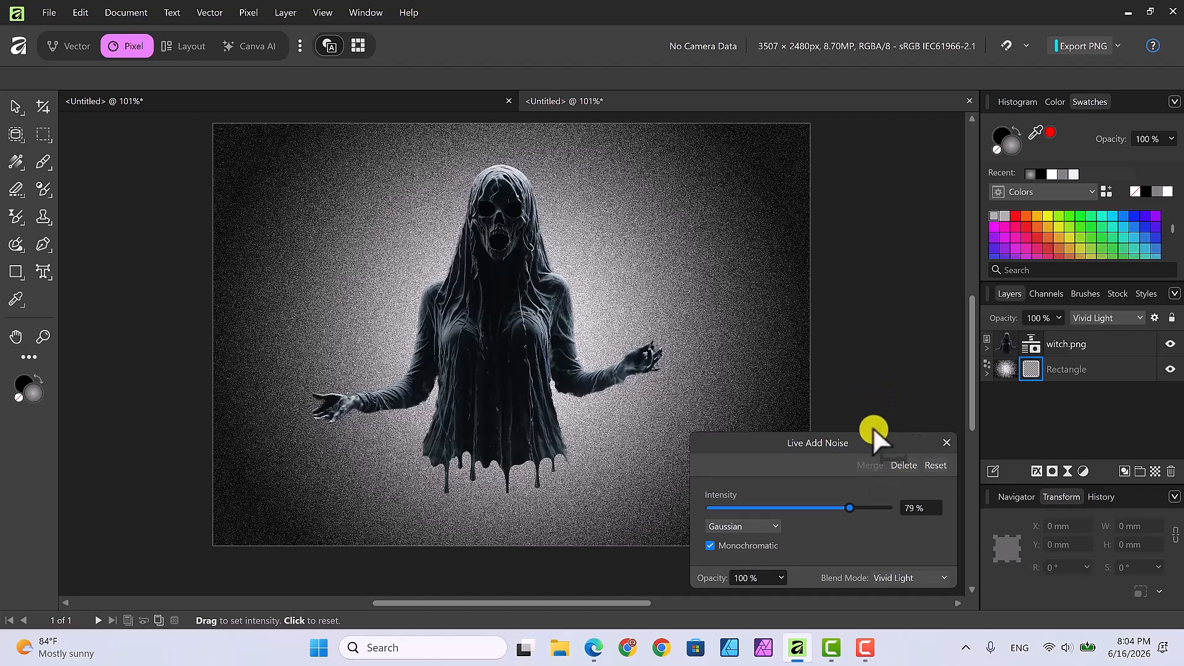
pyautogui.click(945, 438)
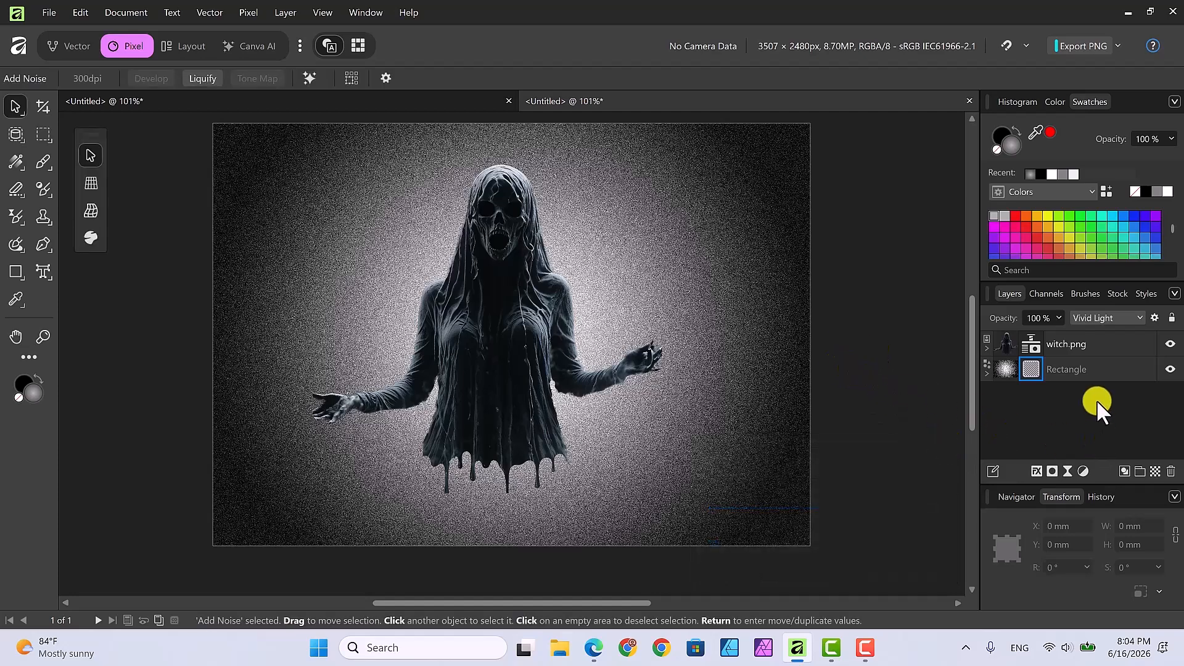
# Step: Add an Outer Shadow layer effect to the witch layer with a radius of 21.9 px and an offset of 44 px
pyautogui.click(1008, 339)
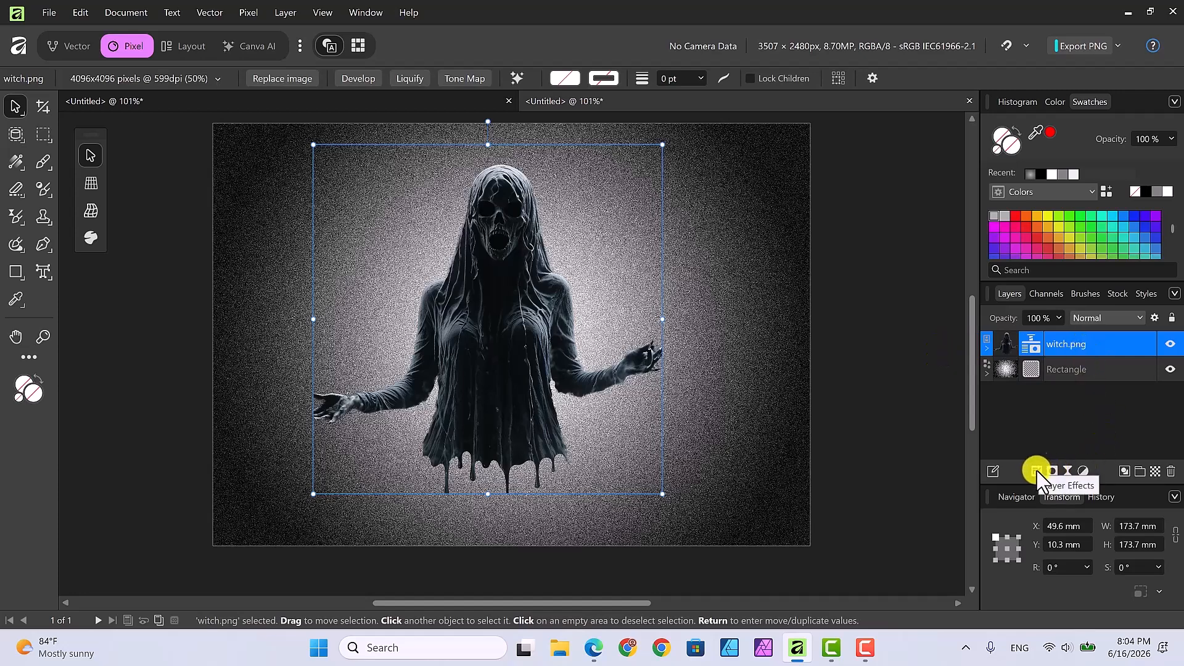
pyautogui.click(986, 346)
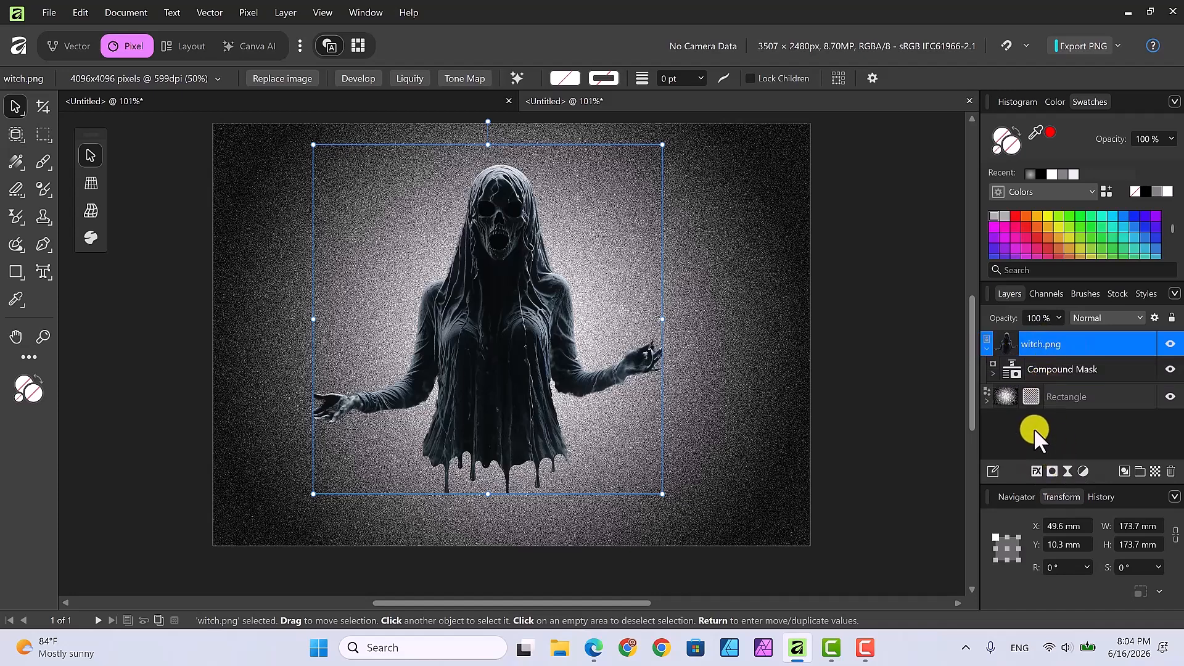
pyautogui.click(1037, 470)
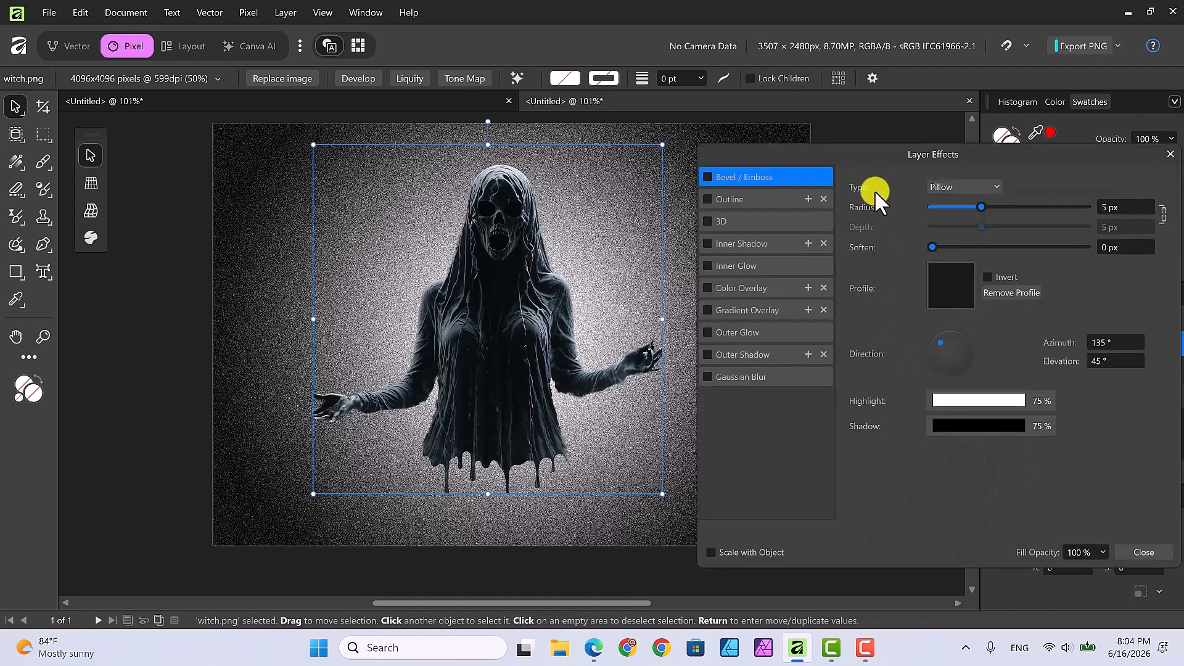
pyautogui.click(772, 351)
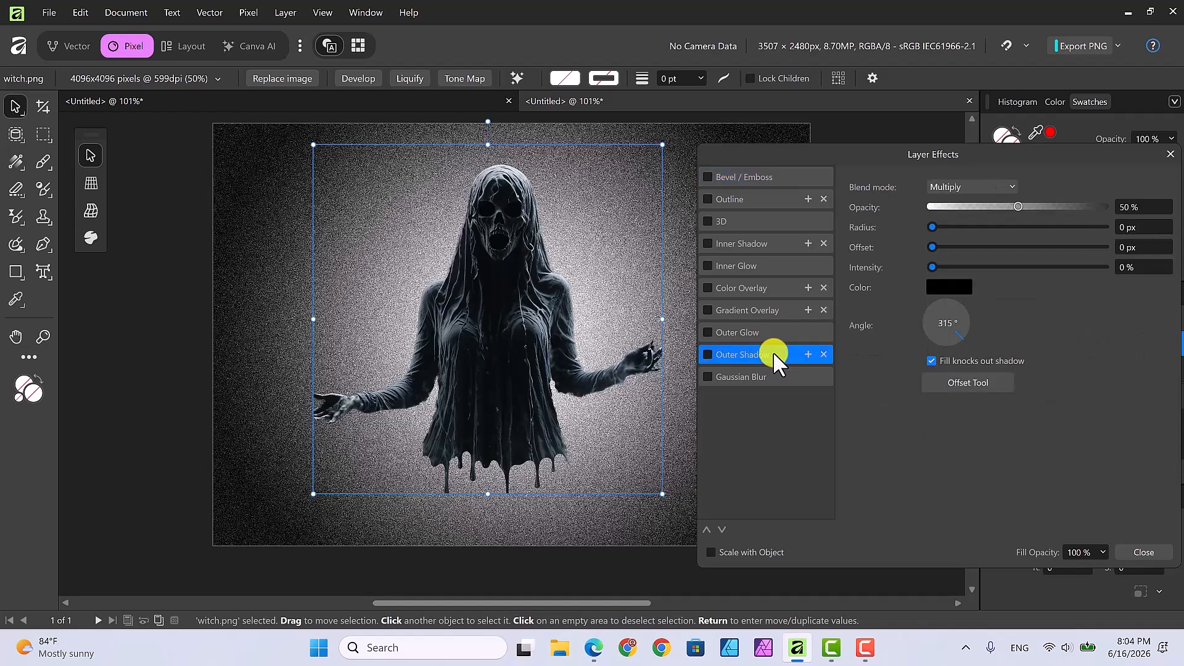
pyautogui.click(708, 355)
pyautogui.moveTo(931, 226); pyautogui.dragTo(1030, 226)
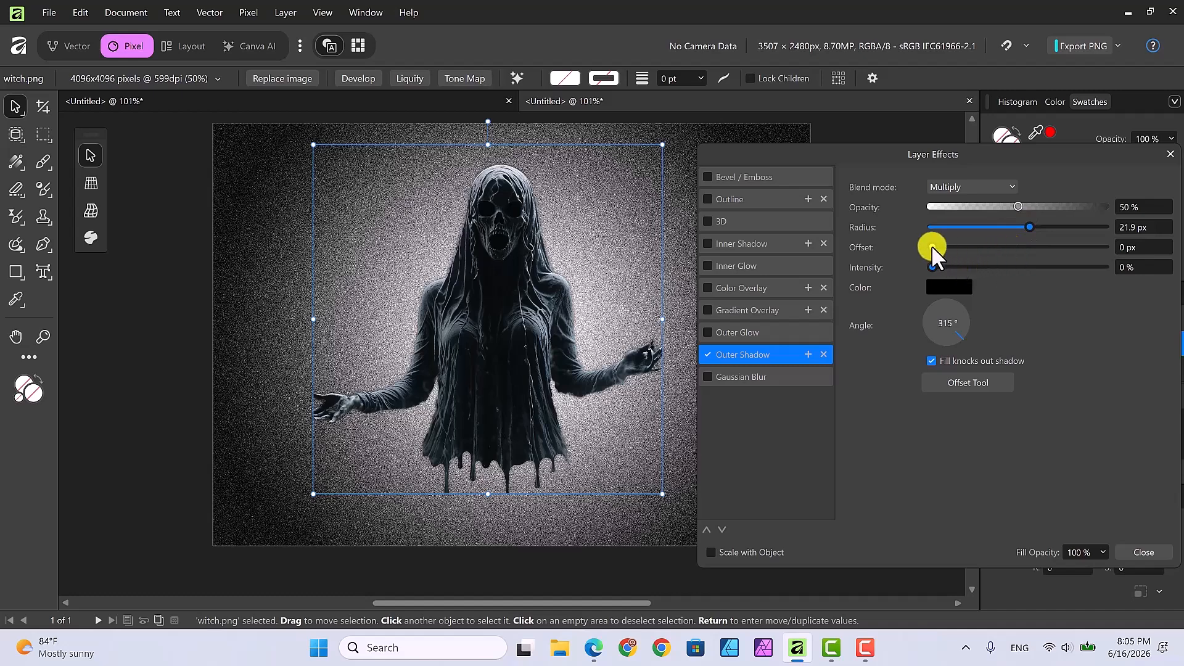
pyautogui.moveTo(933, 247); pyautogui.dragTo(1071, 250)
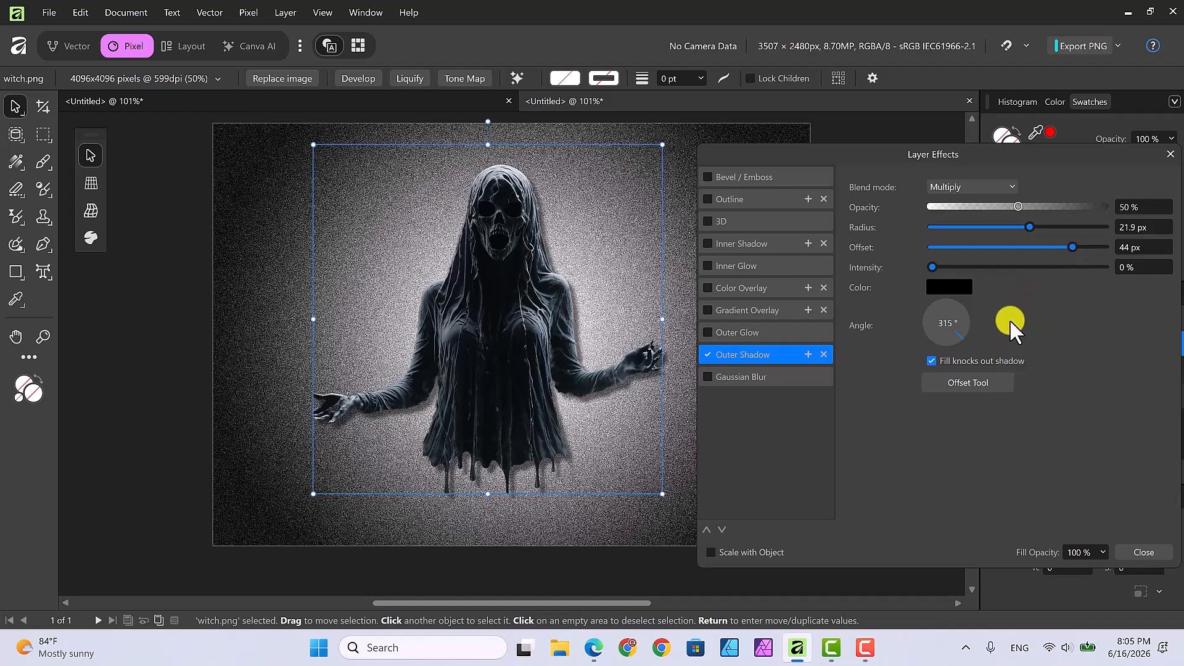
# Step: Change the outer shadow's colour to grey with an HSL lightness of 45 and its blend mode to Screen
pyautogui.click(946, 287)
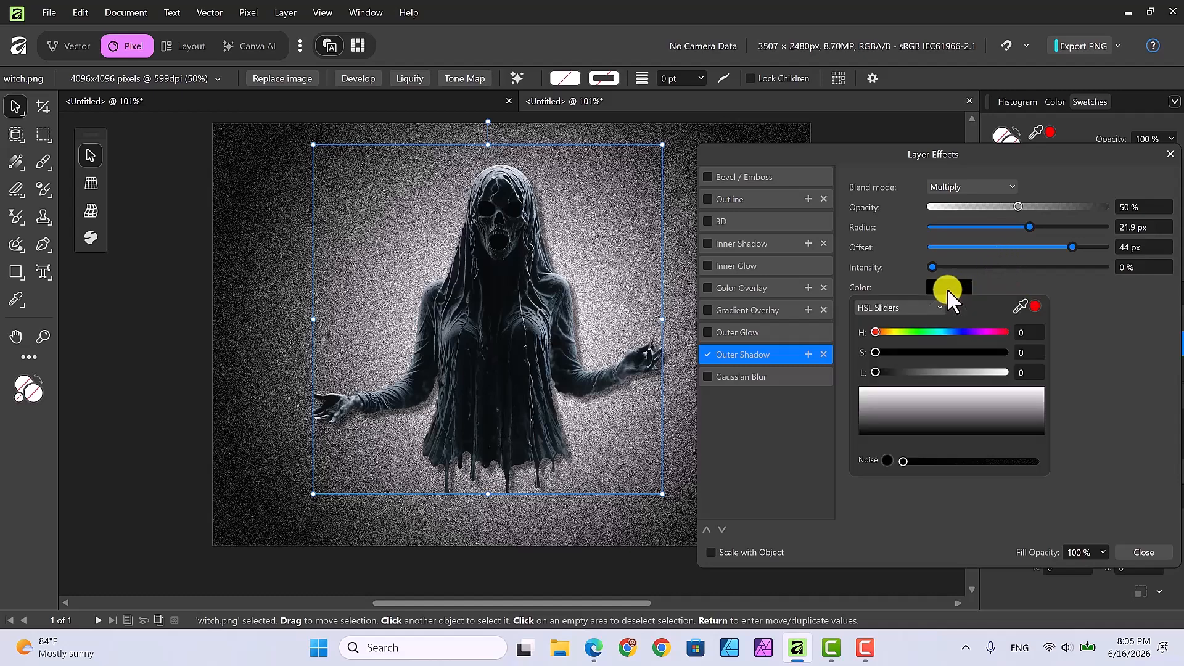
pyautogui.moveTo(877, 372); pyautogui.dragTo(934, 374)
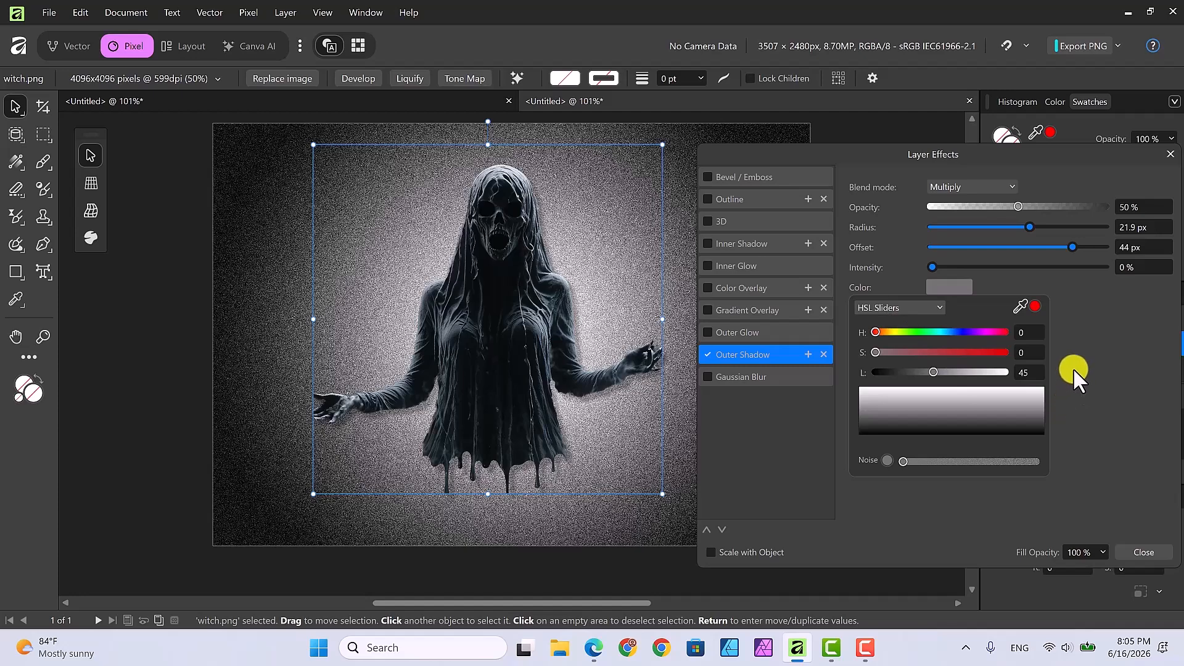
pyautogui.click(1012, 187)
pyautogui.click(1011, 188)
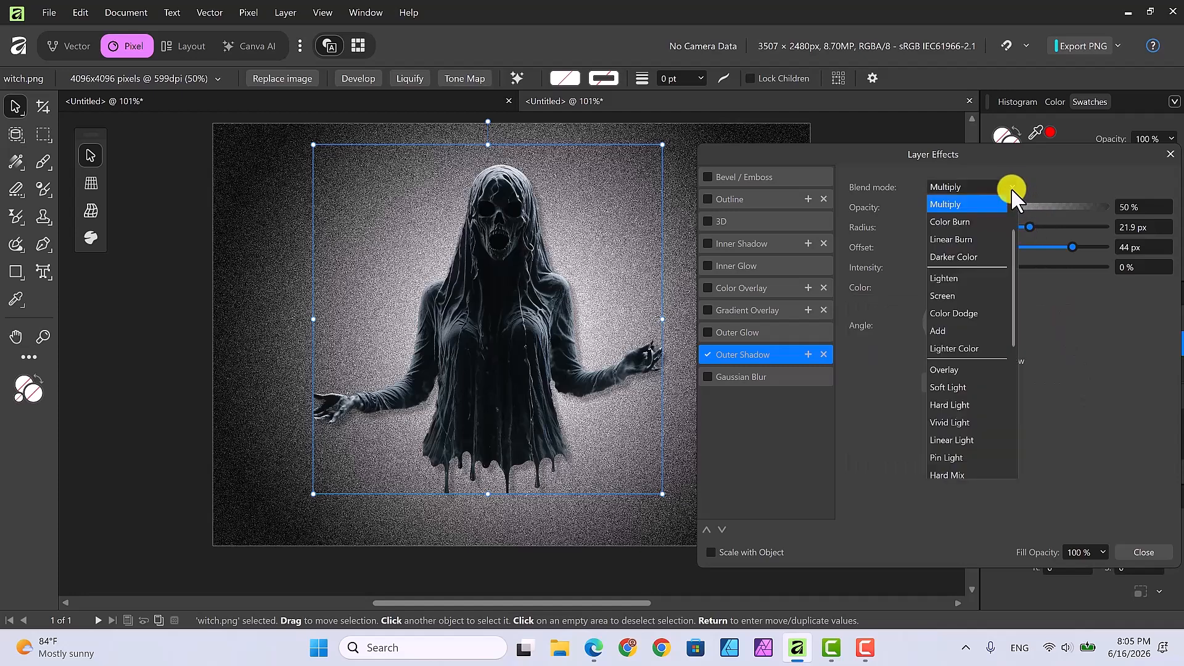
pyautogui.click(953, 293)
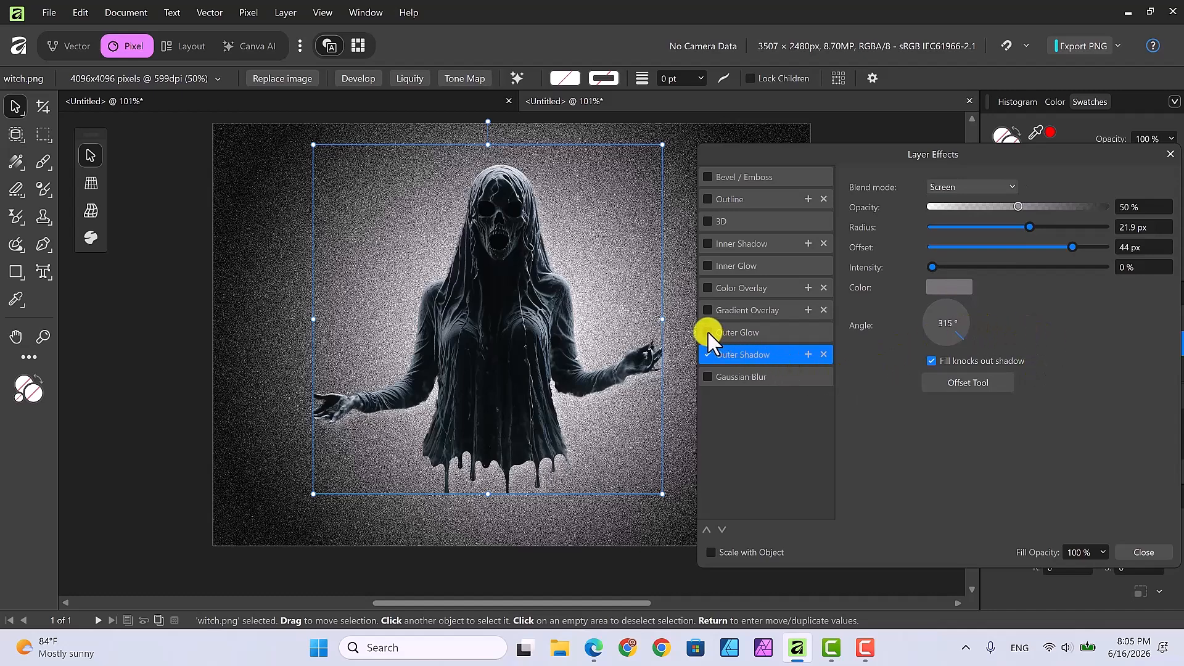
# Step: Add a yellow Outer Glow with a 28.8 px radius to the witch layer, close the layer effects and deselect the layer
pyautogui.click(747, 332)
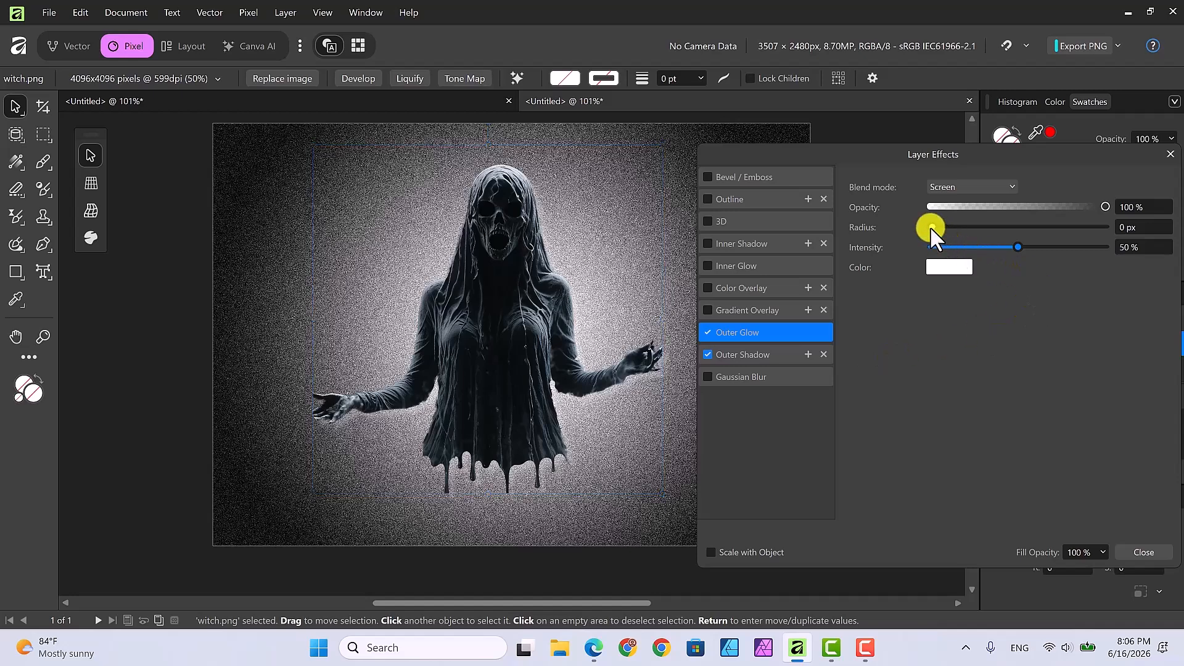
pyautogui.moveTo(931, 227); pyautogui.dragTo(1042, 227)
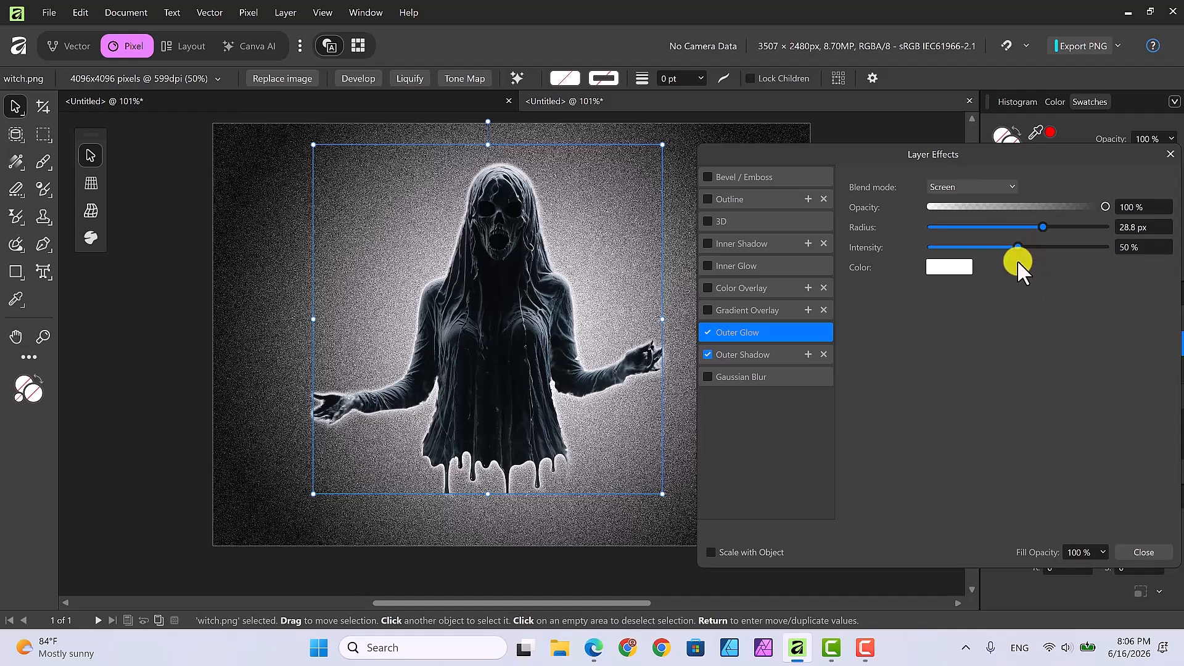
pyautogui.click(948, 267)
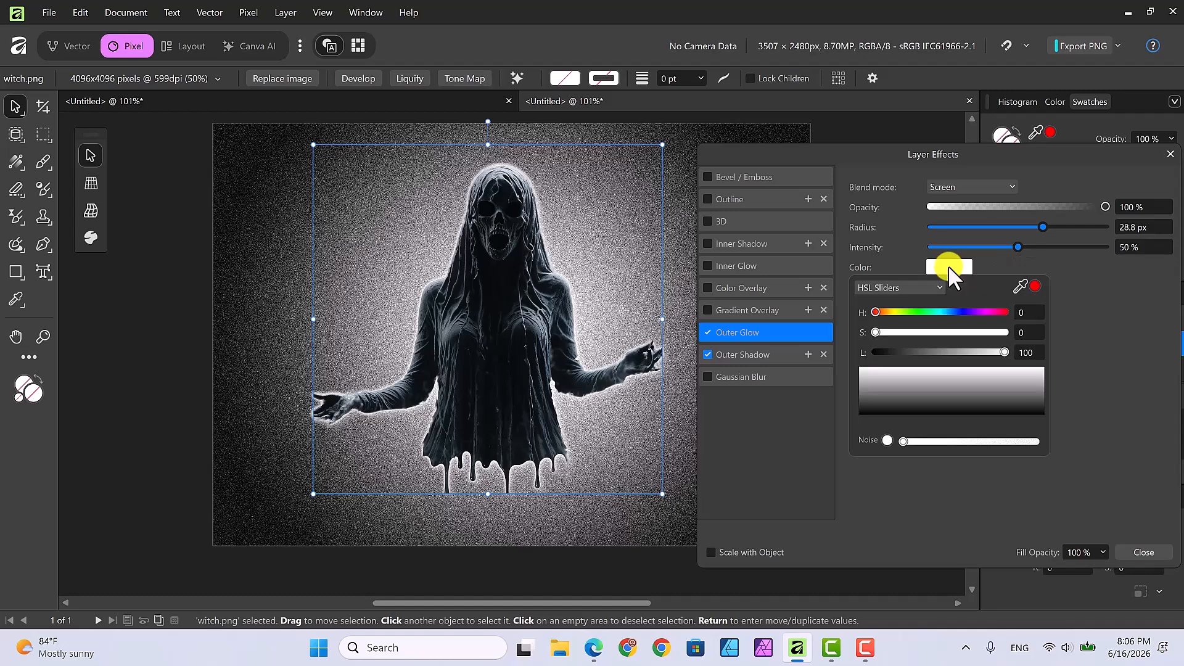
pyautogui.click(940, 289)
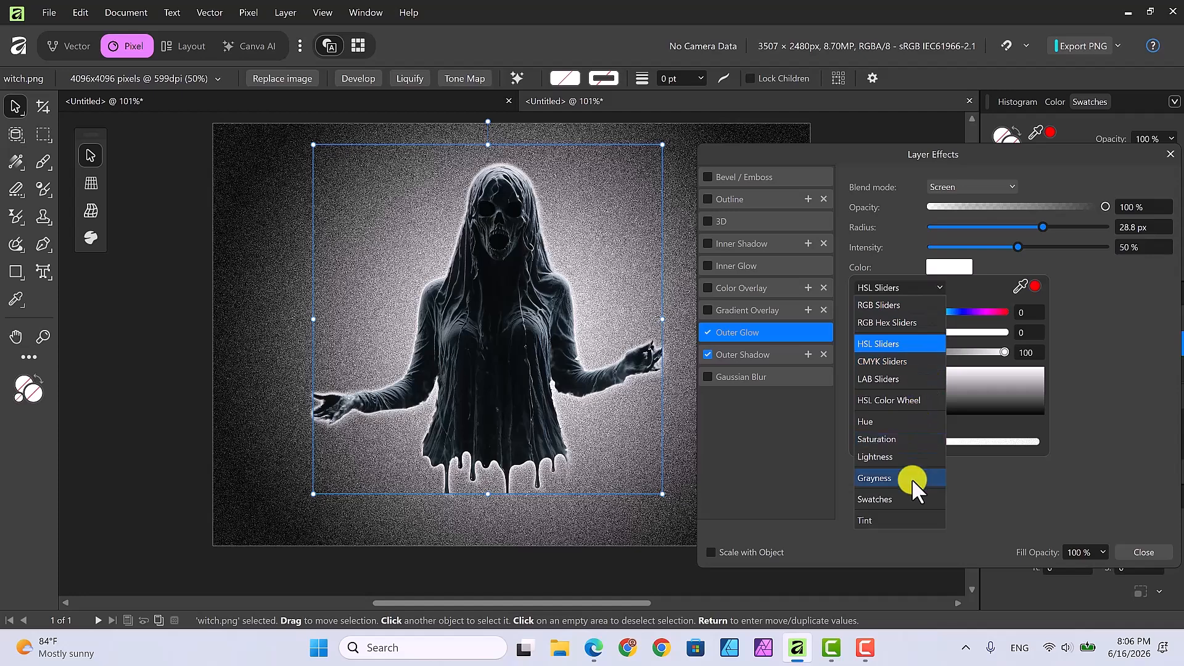
pyautogui.click(906, 495)
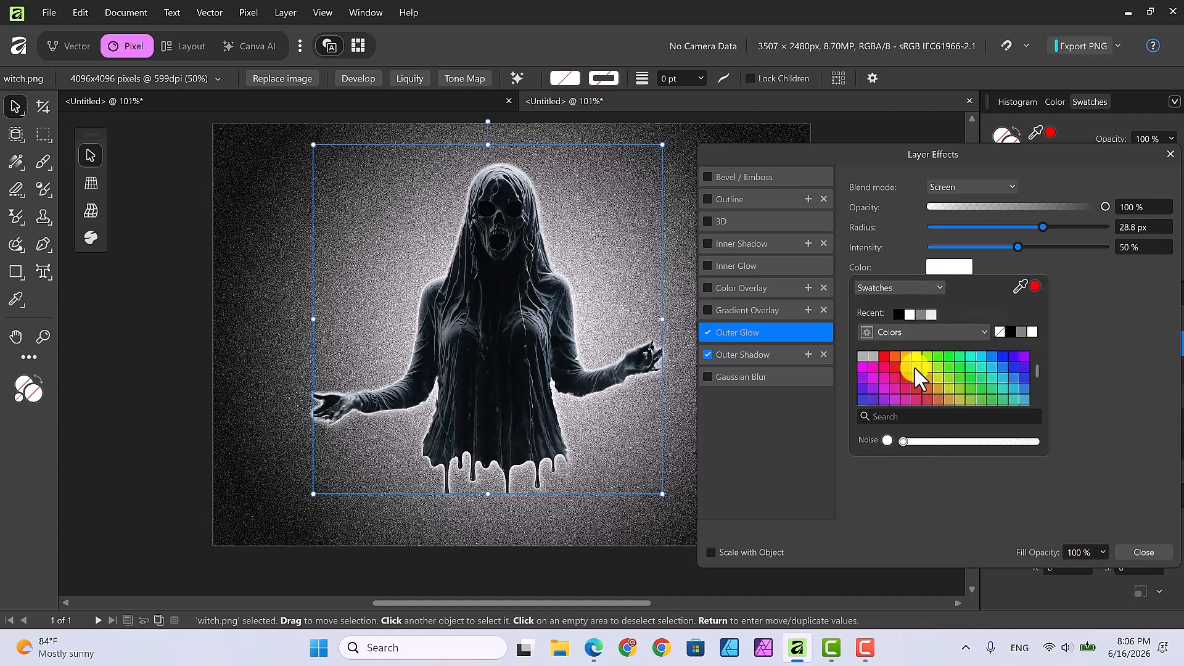
pyautogui.click(916, 358)
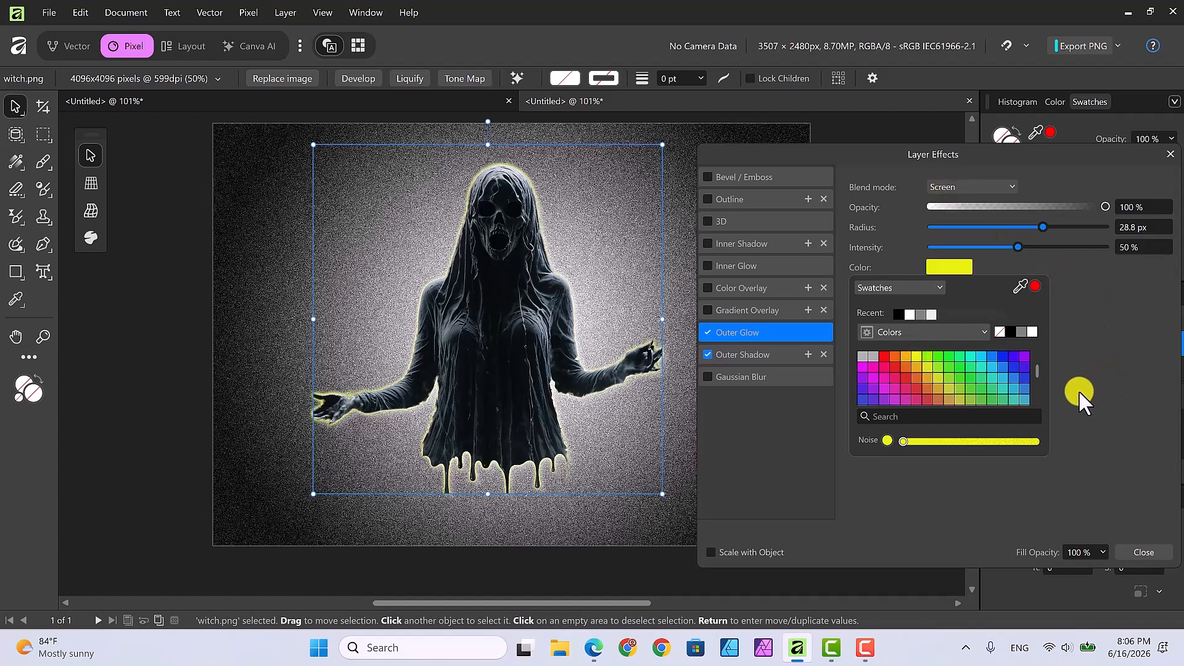
pyautogui.click(1143, 553)
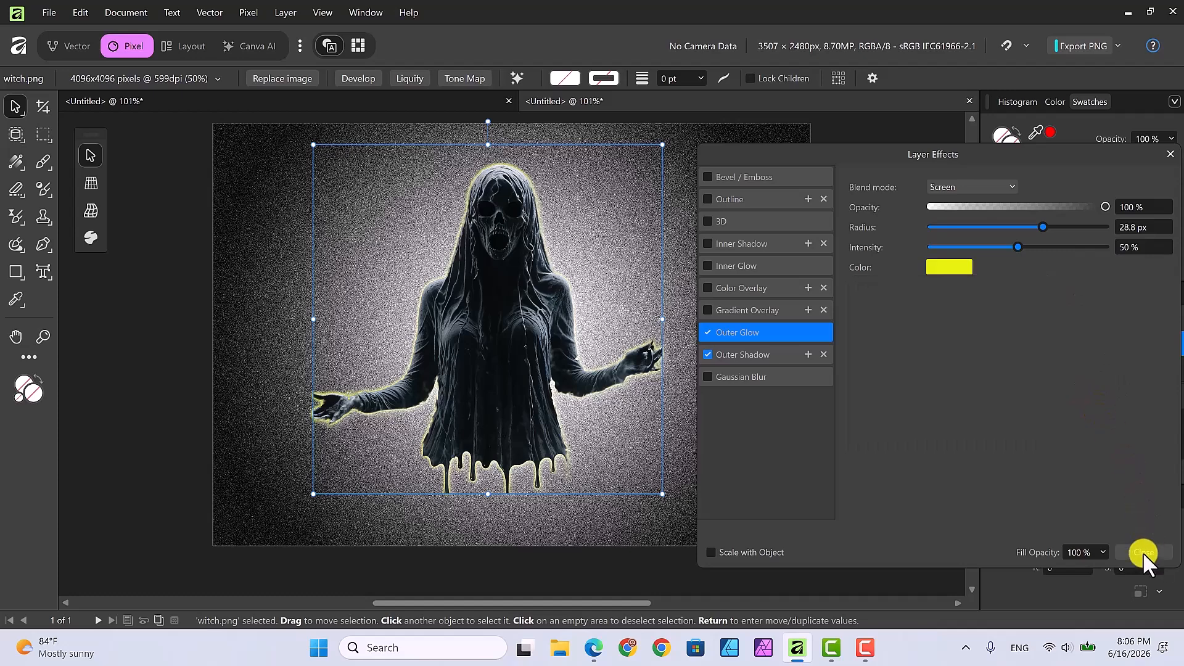
pyautogui.click(1143, 553)
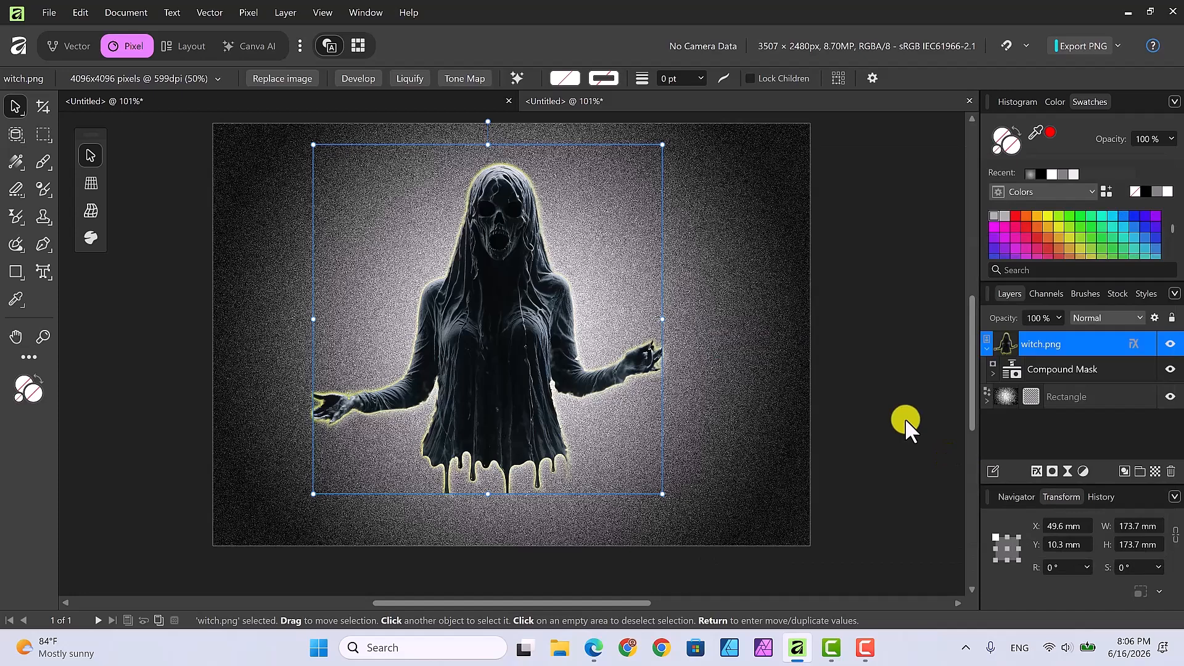
pyautogui.click(903, 417)
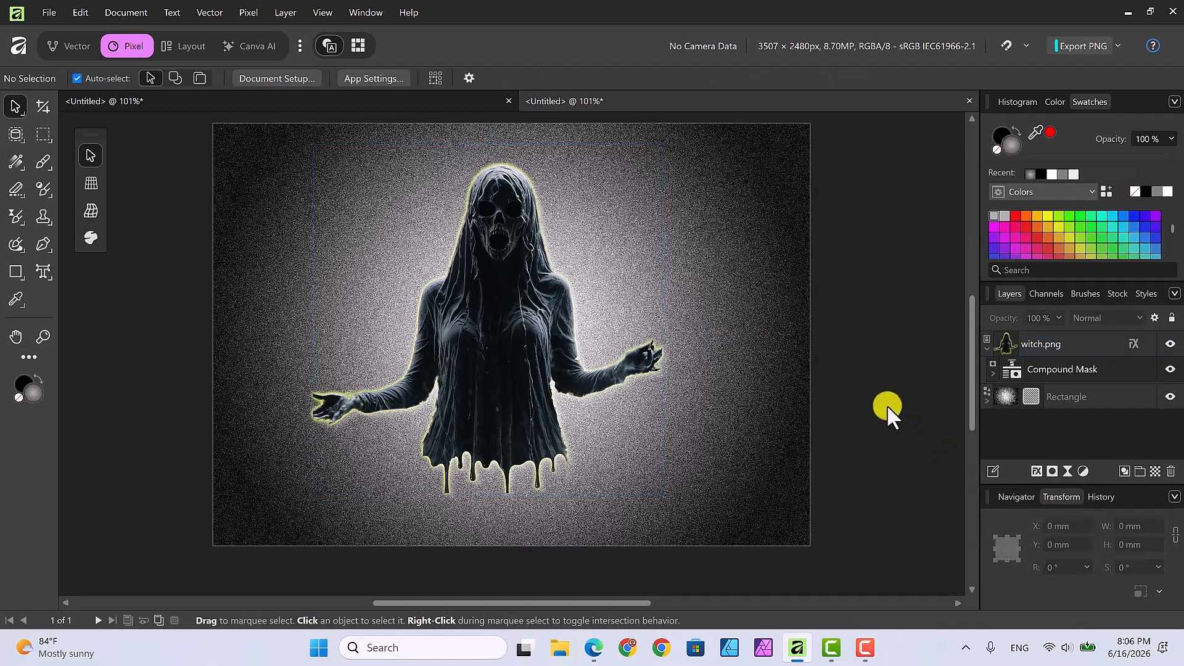